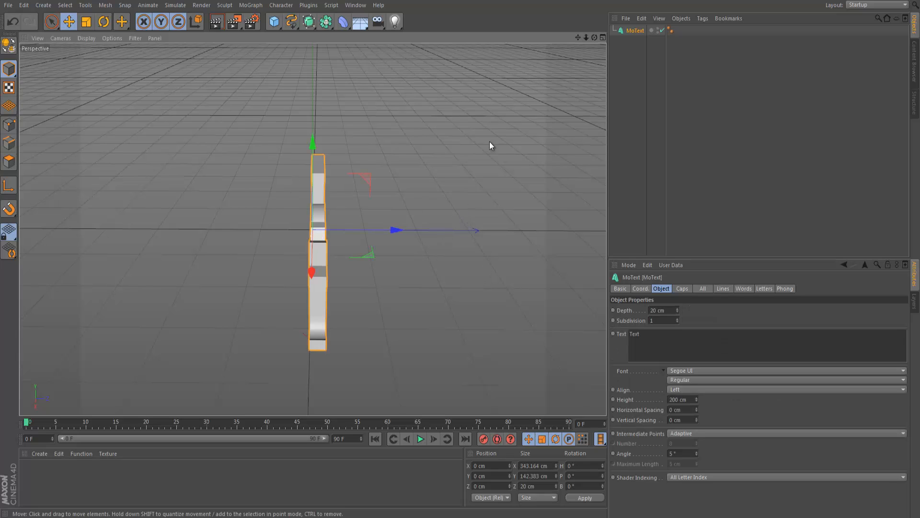
# Merge the "Lightstudio by Eraah v2" file into the current text scene.
pyautogui.moveTo(594, 37); pyautogui.dragTo(374, 196)
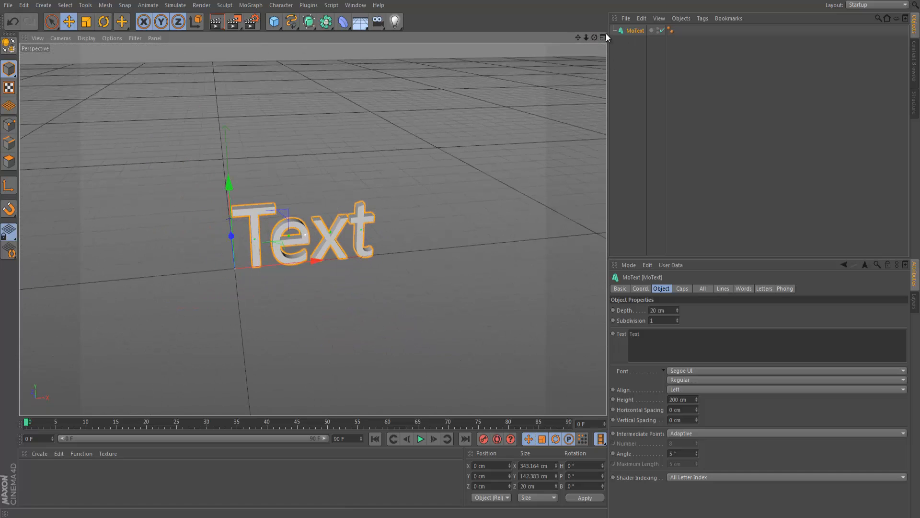
pyautogui.moveTo(591, 36); pyautogui.dragTo(461, 253)
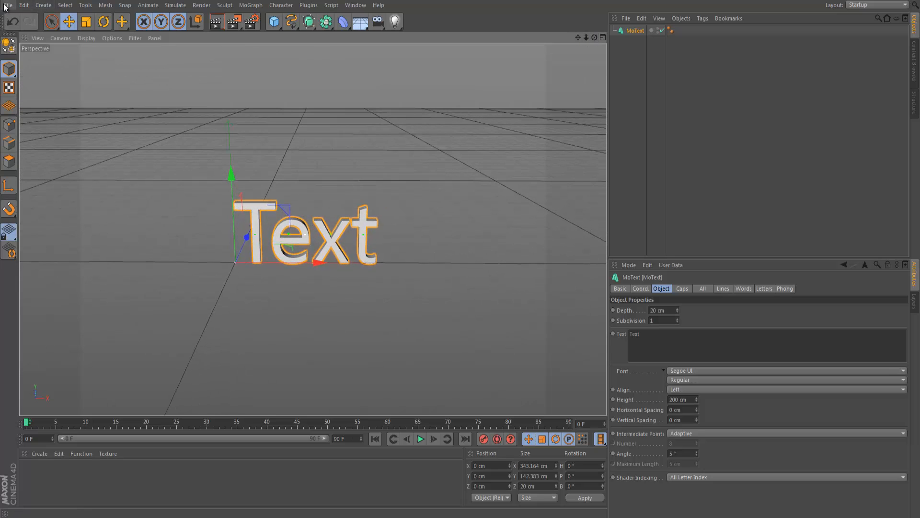
pyautogui.click(8, 6)
pyautogui.click(19, 41)
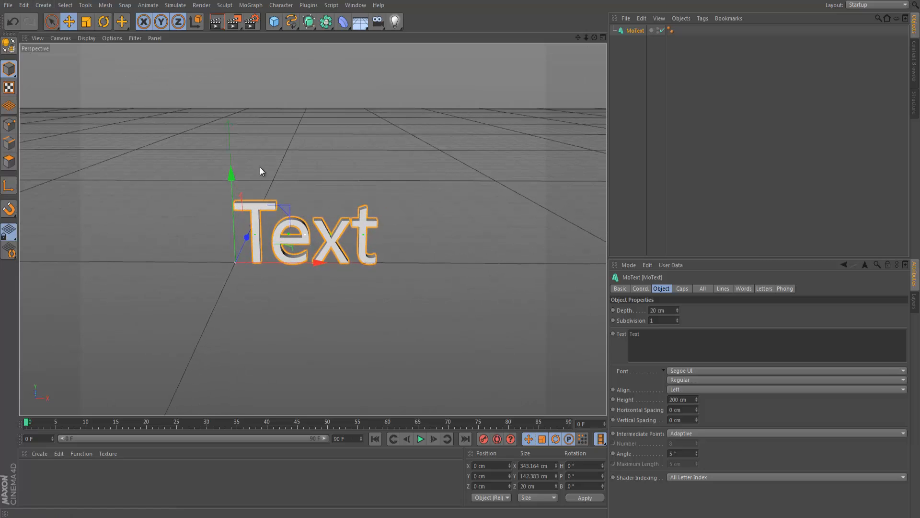
pyautogui.click(125, 80)
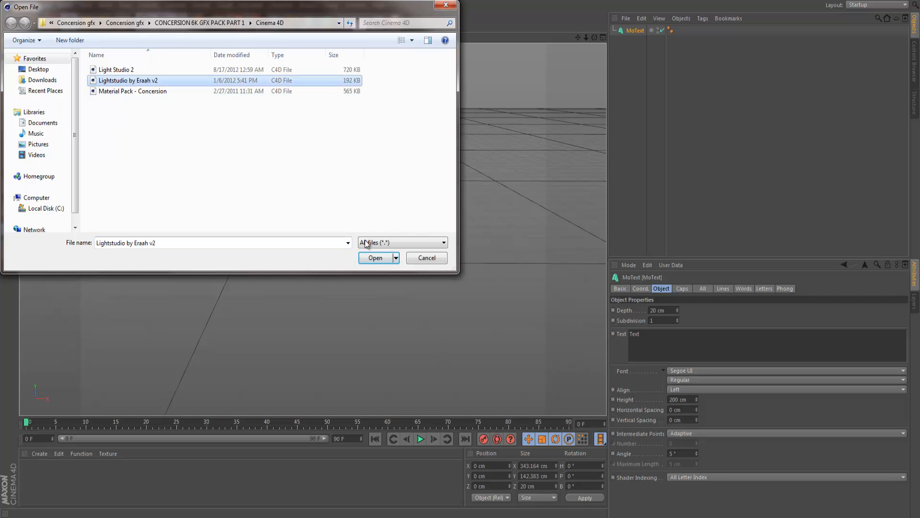
pyautogui.click(375, 258)
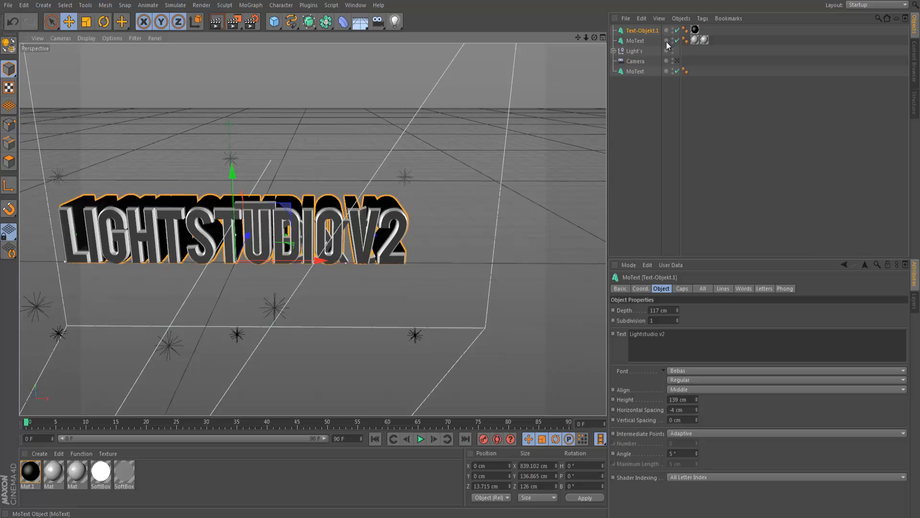
# Delete both imported "Lightstudio v2" text objects and select the original MoText object.
pyautogui.press('Delete')
pyautogui.click(646, 31)
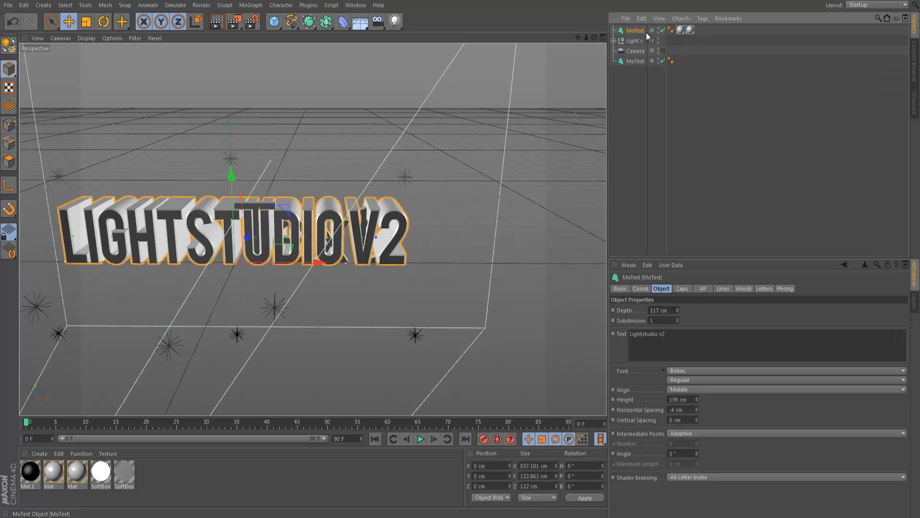
pyautogui.press('Delete')
pyautogui.moveTo(637, 53)
pyautogui.mouseDown()
pyautogui.moveTo(634, 19)
pyautogui.moveTo(634, 52)
pyautogui.mouseUp()
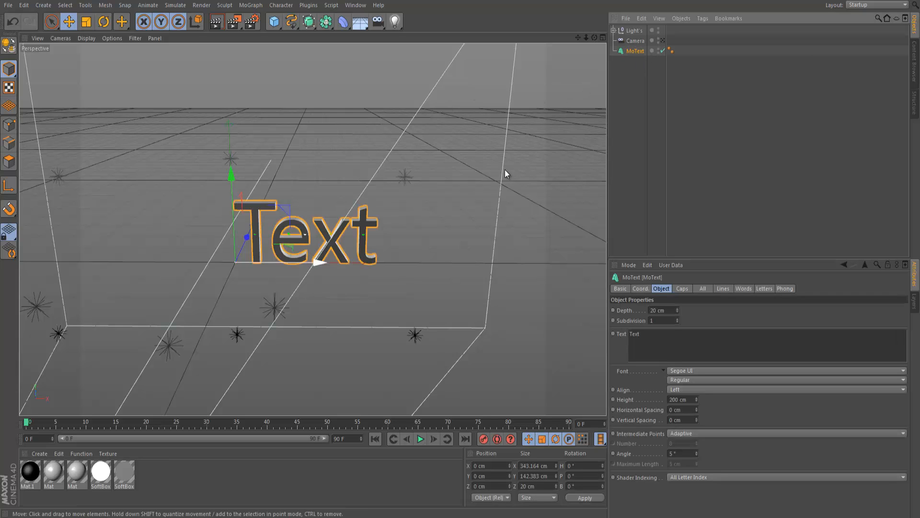
# Look through the light studio's camera and move the MoText object along X to about -175 cm.
pyautogui.click(662, 40)
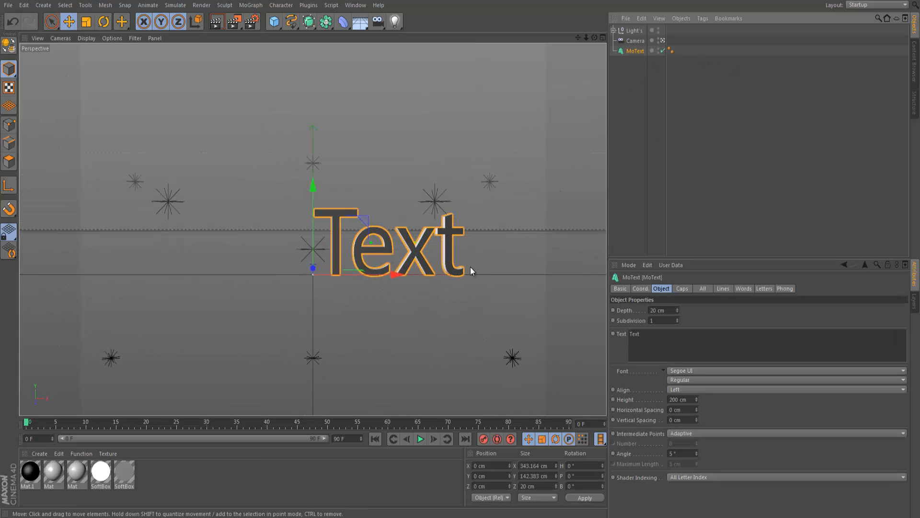
pyautogui.moveTo(401, 272); pyautogui.dragTo(325, 274)
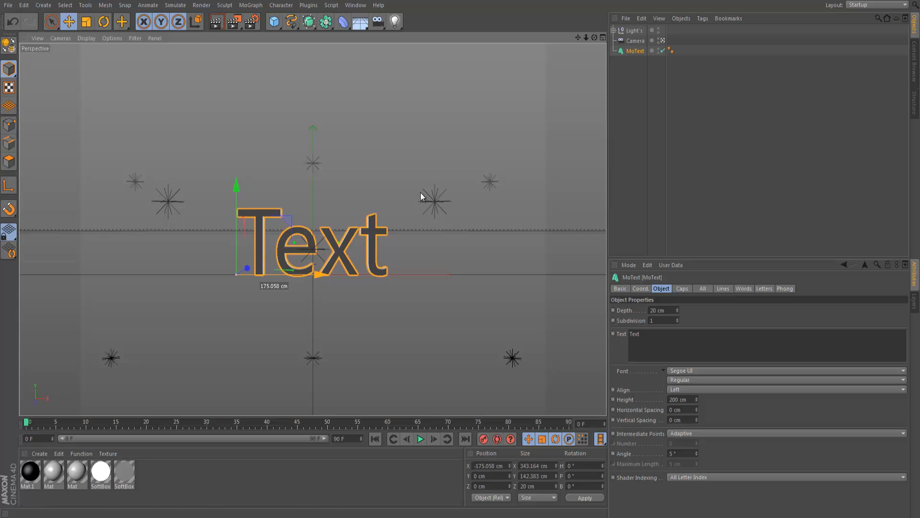
pyautogui.click(663, 41)
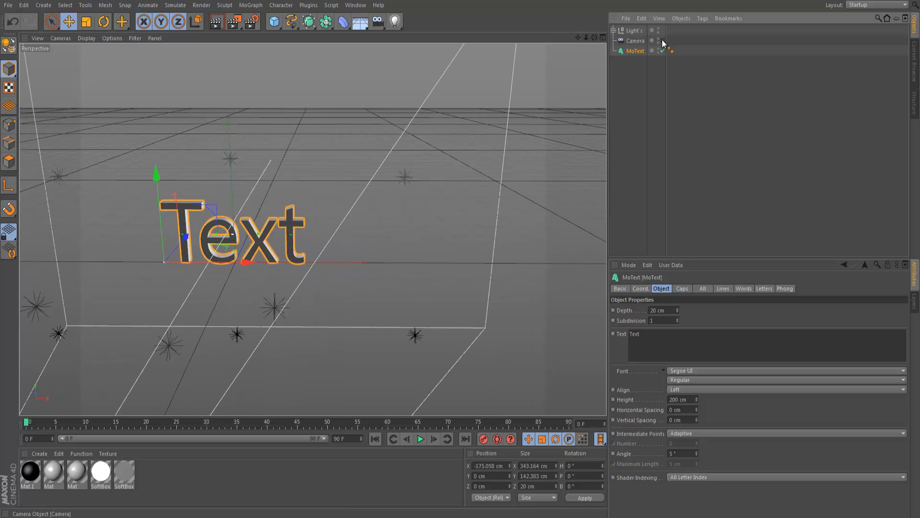
pyautogui.click(663, 41)
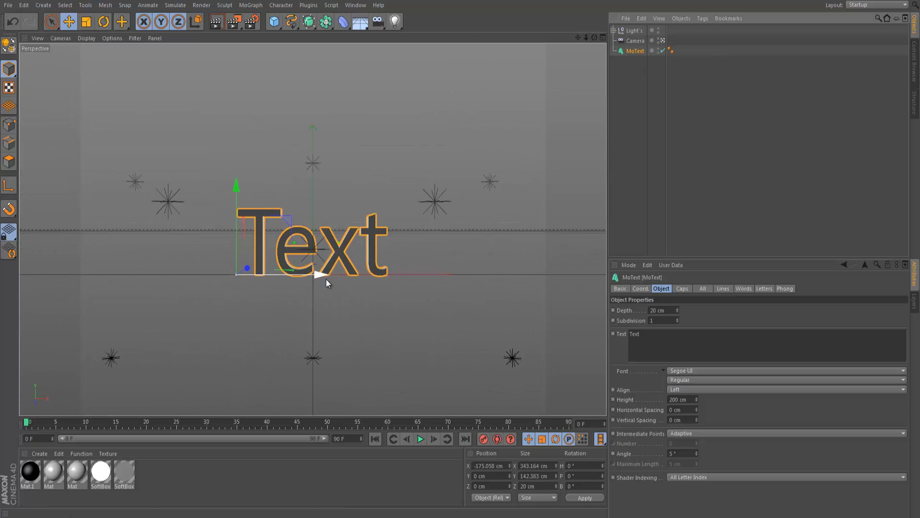
# Replace the MoText object's text with "awesome tutorial".
pyautogui.click(686, 344)
pyautogui.hotkey('ctrl', 'a')
pyautogui.press('BackSpace')
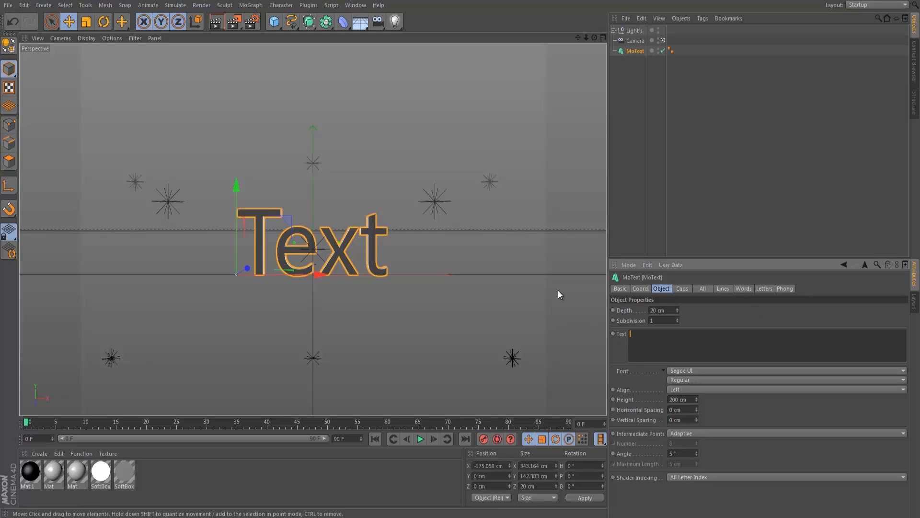
pyautogui.write('awesome tutorial')
pyautogui.press('Return')
# Change the MoText object's font to MineCrafter 2.0.
pyautogui.click(733, 372)
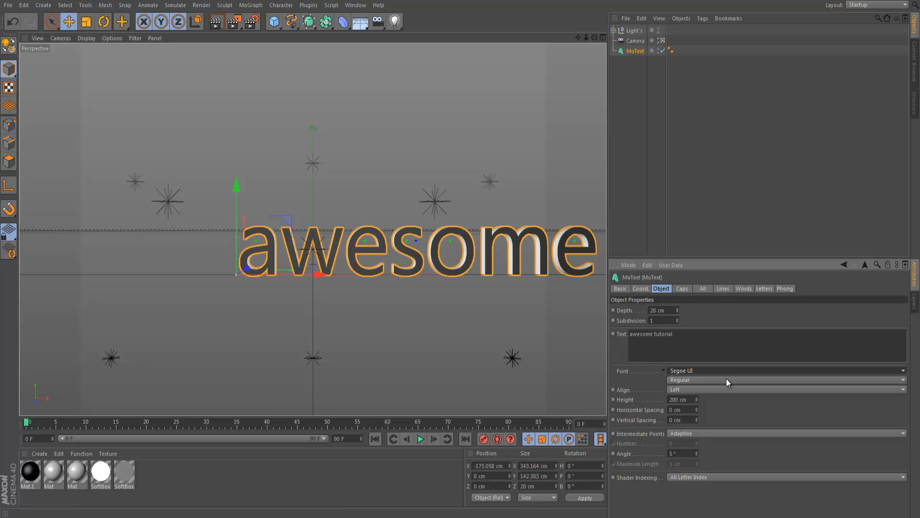
pyautogui.click(681, 368)
pyautogui.scroll(5, 718, 248)
pyautogui.scroll(10, 714, 250)
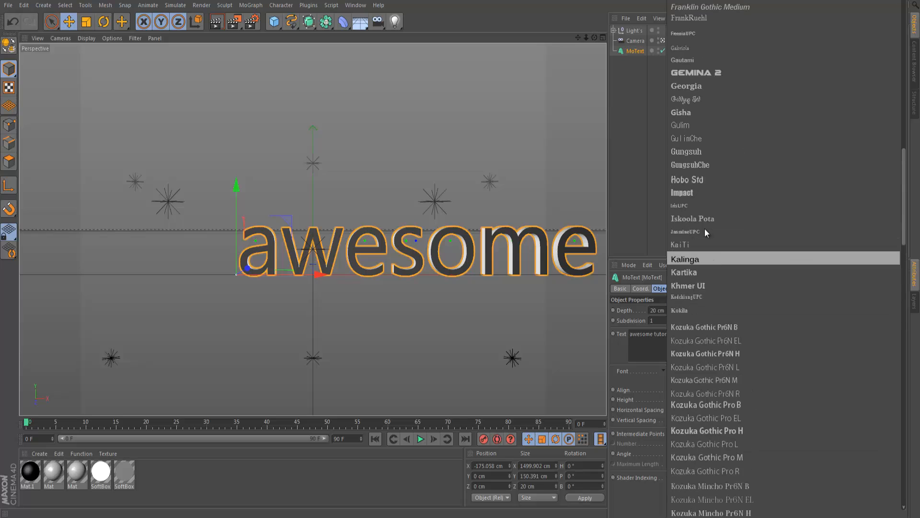
pyautogui.scroll(-6, 704, 225)
pyautogui.click(715, 290)
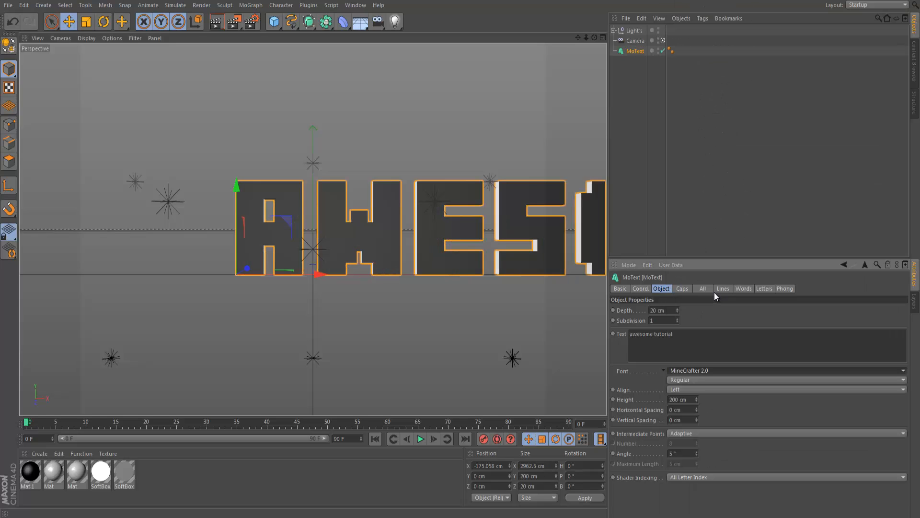
# Set the text height to 150 cm and move the text to about X -1313 cm, Y 87 cm.
pyautogui.click(681, 400)
pyautogui.press('BackSpace')
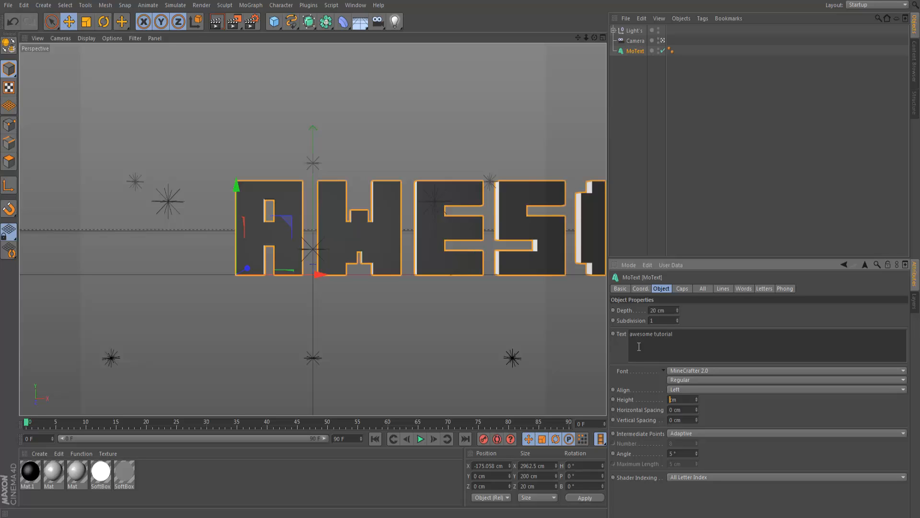
pyautogui.write('150')
pyautogui.press('Return')
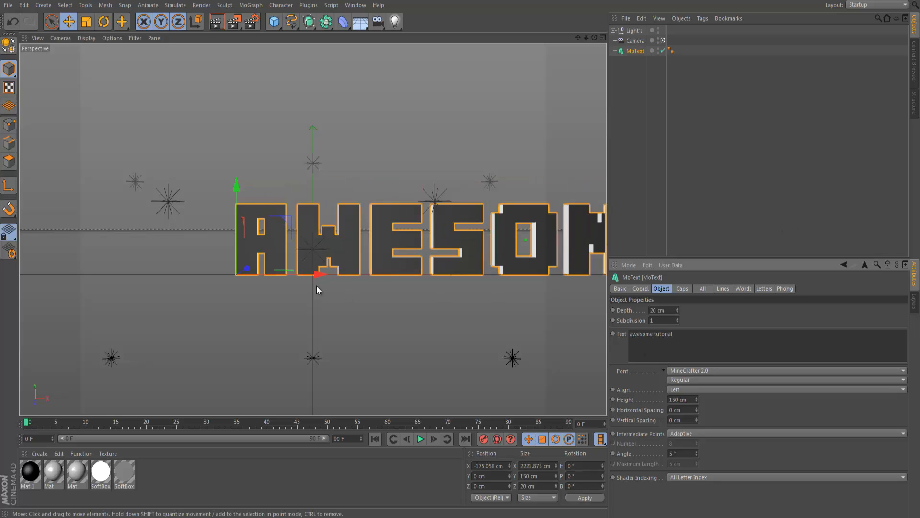
pyautogui.moveTo(309, 275); pyautogui.dragTo(328, 306)
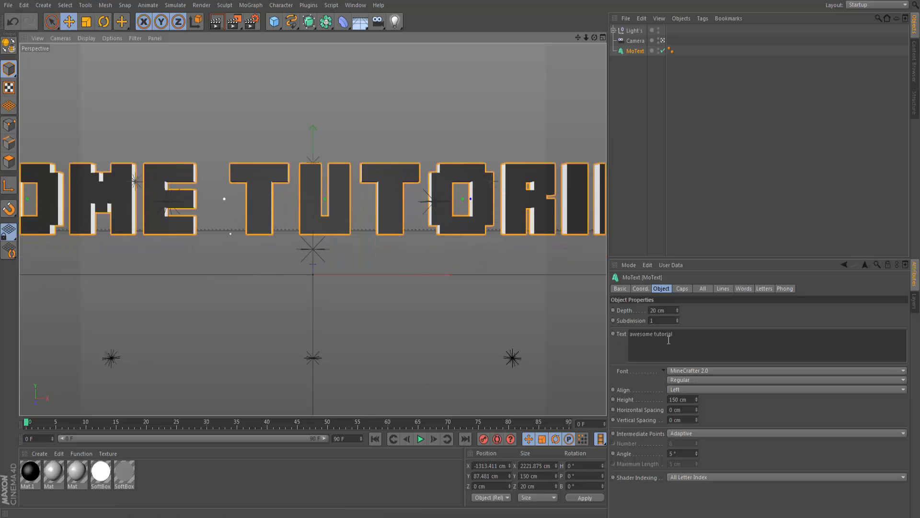
# Remove "tutorial" from the text and move the remaining word to about X -511 cm, Y 83 cm.
pyautogui.moveTo(673, 334); pyautogui.dragTo(654, 334)
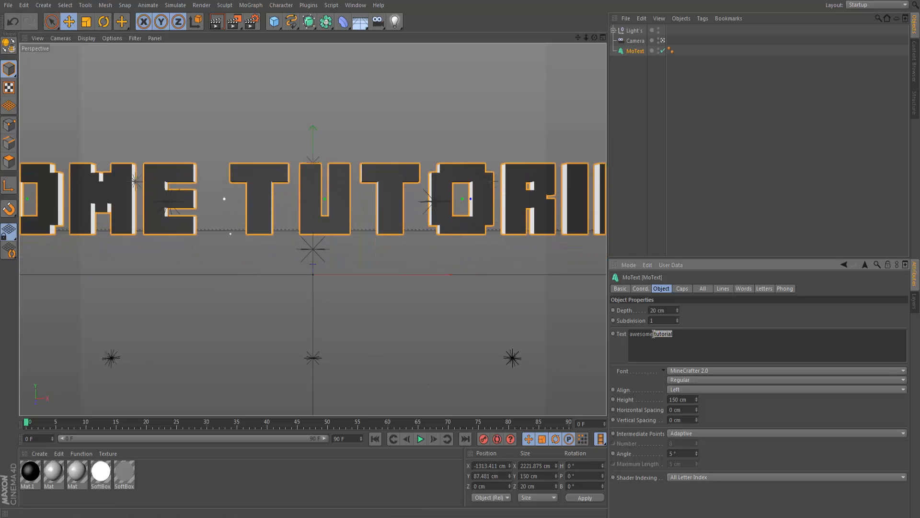
pyautogui.press('BackSpace')
pyautogui.click(791, 310)
pyautogui.moveTo(111, 206); pyautogui.dragTo(465, 201)
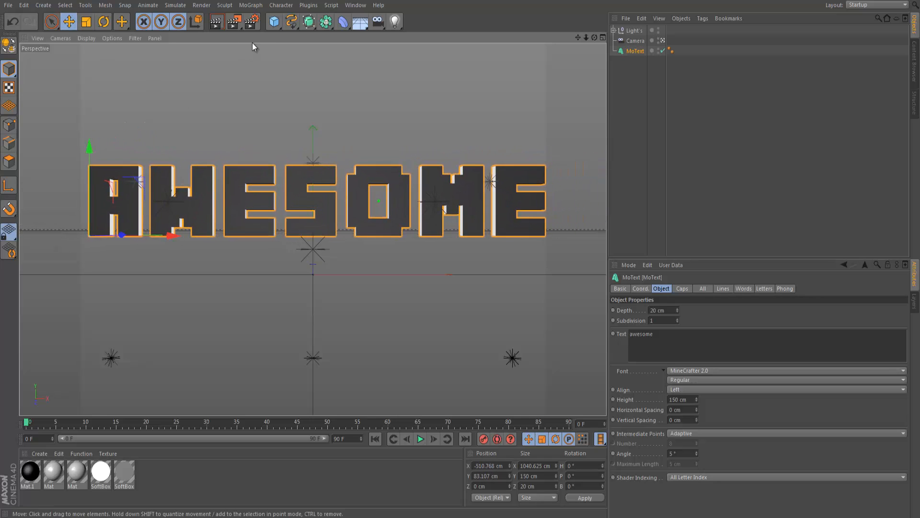
# Set the render output size to 1920 x 1080 pixels and adjust the camera view of the text.
pyautogui.click(251, 21)
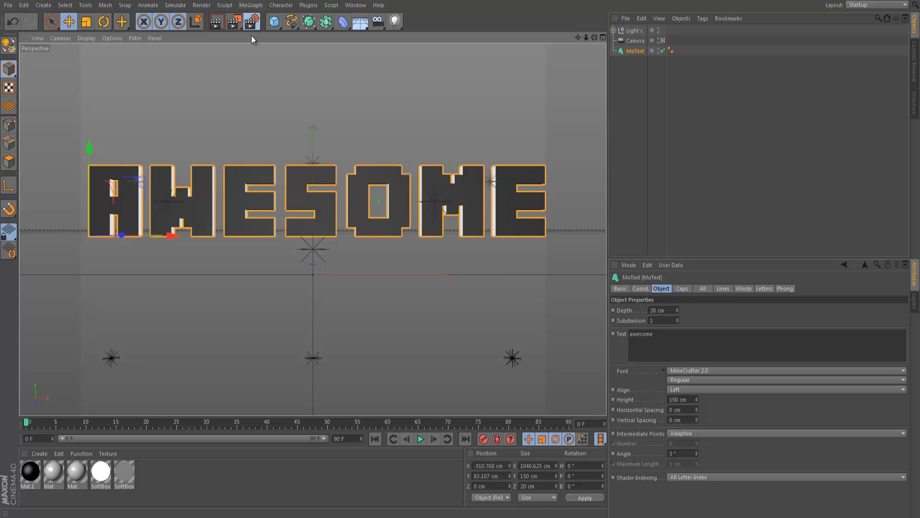
pyautogui.click(186, 41)
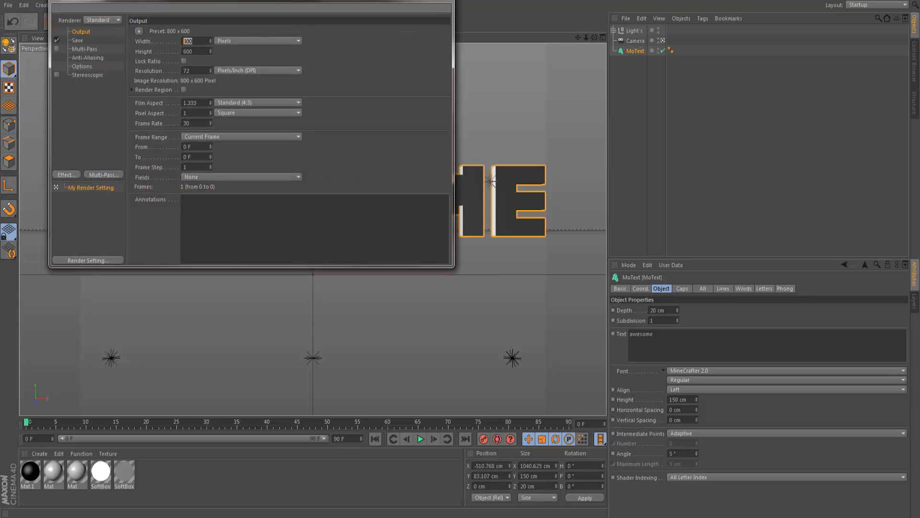
pyautogui.write('1920')
pyautogui.press('Tab')
pyautogui.press('BackSpace')
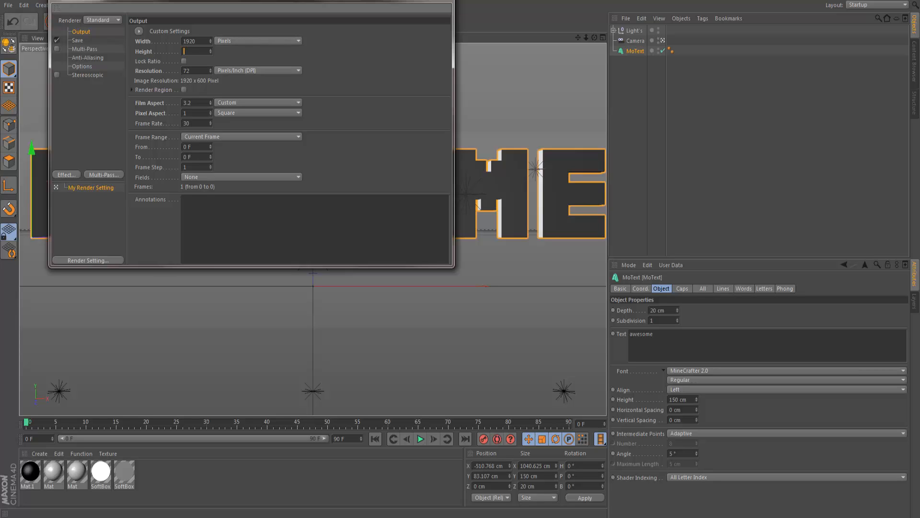
pyautogui.write('1080')
pyautogui.press('Return')
pyautogui.click(443, 1)
pyautogui.moveTo(383, 218)
pyautogui.keyDown('alt'); pyautogui.mouseDown(button='right')
pyautogui.moveTo(358, 223)
pyautogui.moveTo(367, 214)
pyautogui.mouseUp(button='right'); pyautogui.keyUp('alt')
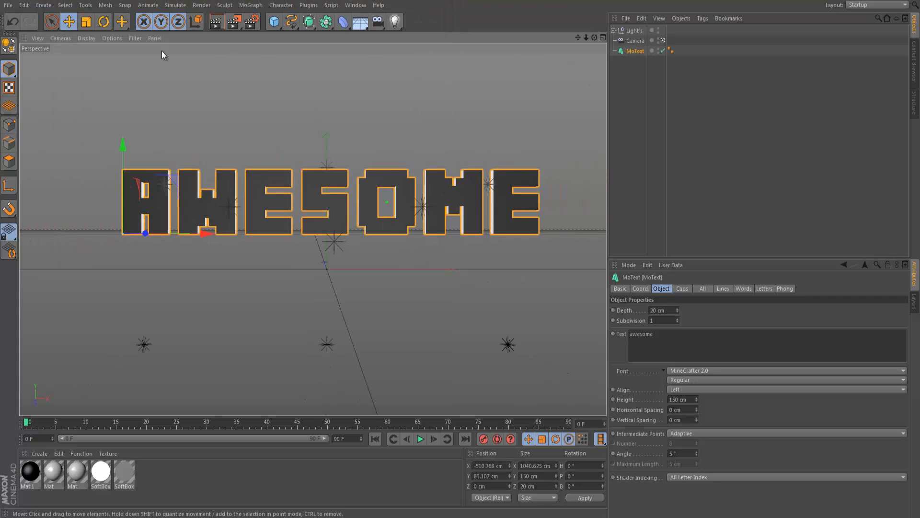
# Undo the recent changes back to the full "awesome tutorial" text at 200 cm height.
pyautogui.click(13, 23)
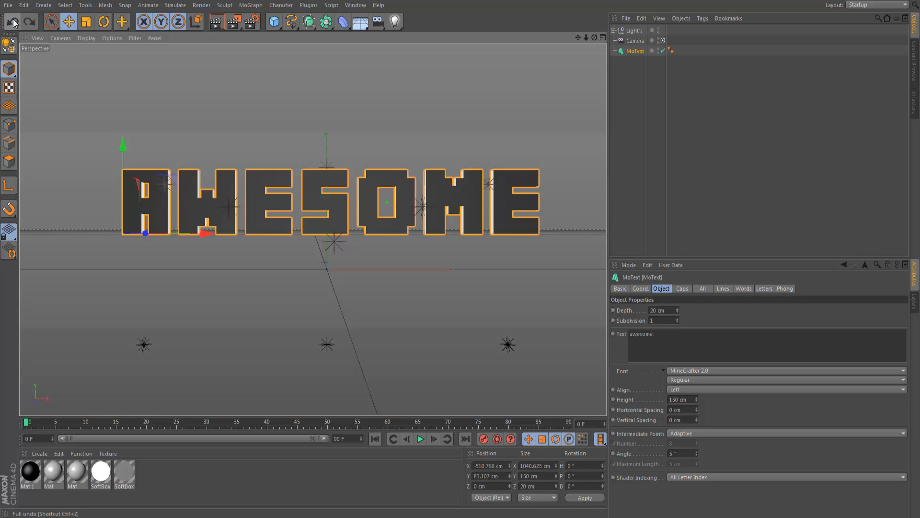
pyautogui.click(13, 22)
pyautogui.click(13, 23)
pyautogui.click(13, 22)
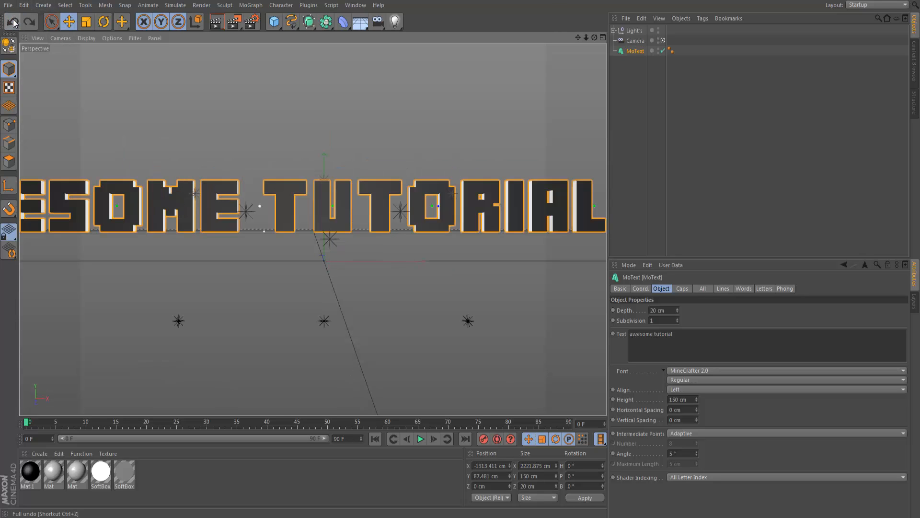
pyautogui.click(13, 22)
pyautogui.click(12, 23)
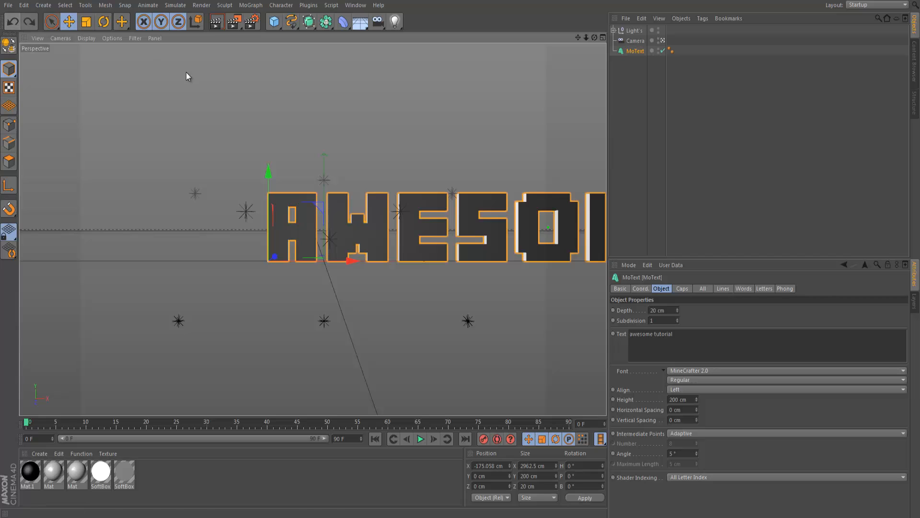
# Shorten the text to "awesome" and move it to about X -727 cm, Y 30 cm.
pyautogui.moveTo(381, 234); pyautogui.dragTo(96, 233)
pyautogui.click(693, 340)
pyautogui.moveTo(672, 334); pyautogui.dragTo(652, 334)
pyautogui.press('BackSpace')
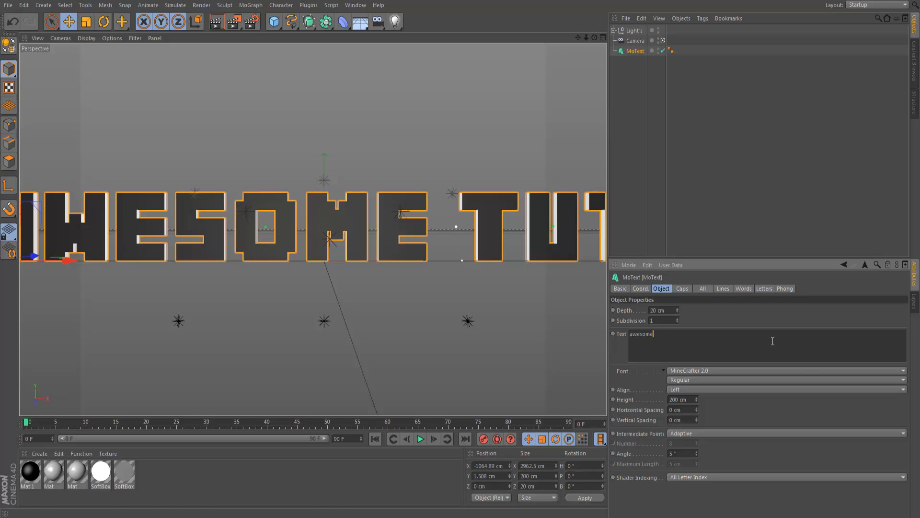
pyautogui.press('Return')
pyautogui.moveTo(420, 255); pyautogui.dragTo(513, 243)
# Set the render output width to 1920 and height to 1080 pixels, then close the render settings.
pyautogui.click(257, 23)
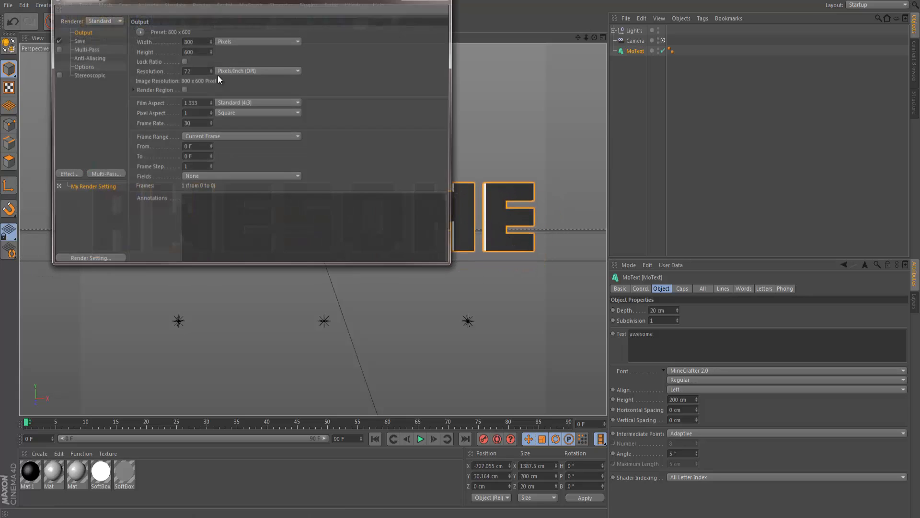
pyautogui.doubleClick(192, 42)
pyautogui.write('1920')
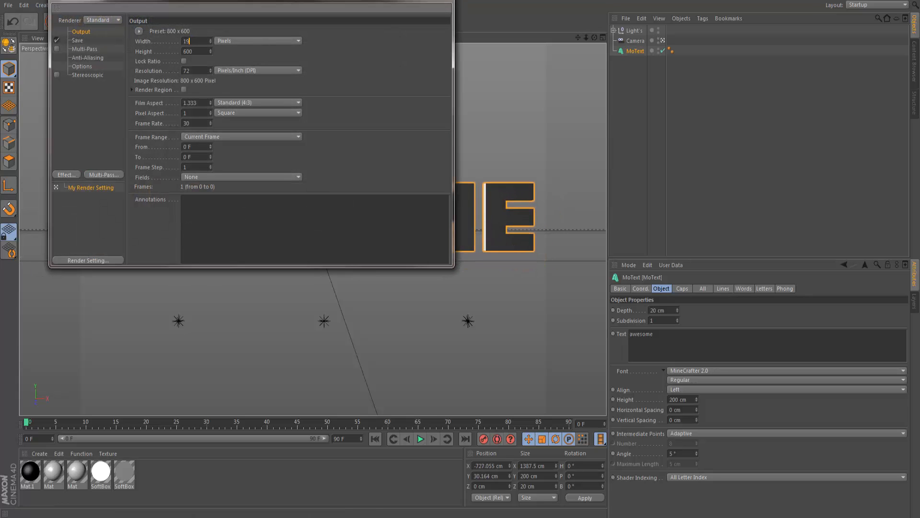
pyautogui.press('Tab')
pyautogui.press('BackSpace')
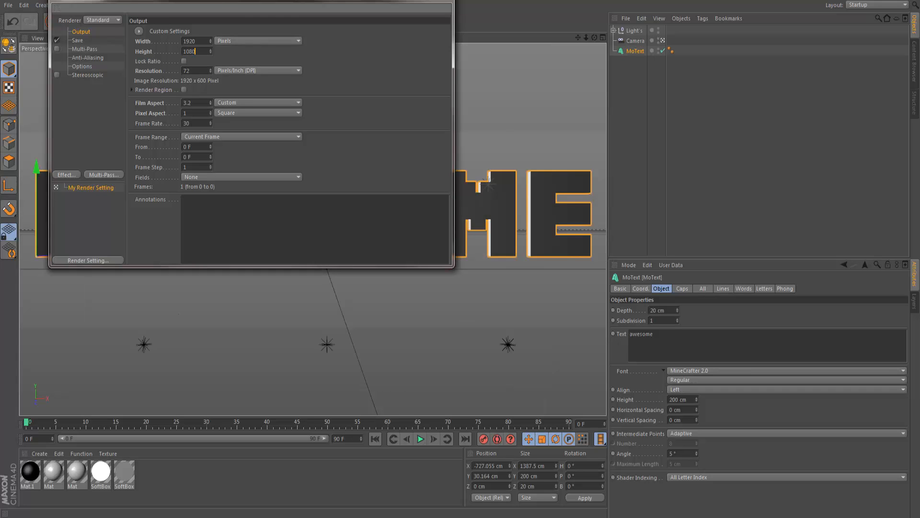
pyautogui.write('1080')
pyautogui.press('Return')
pyautogui.click(445, 8)
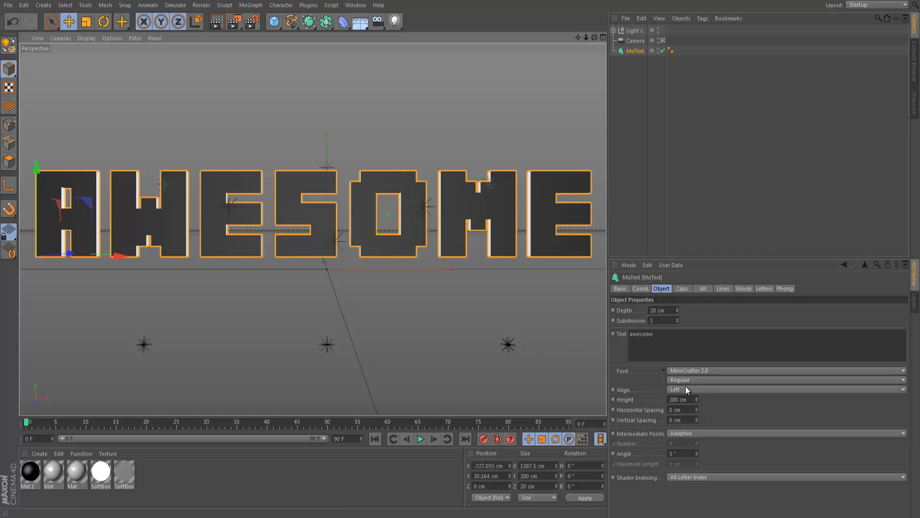
# Set the text height to 150 cm and reposition the text to about X -563 cm, Y 117 cm.
pyautogui.moveTo(678, 400); pyautogui.dragTo(610, 394)
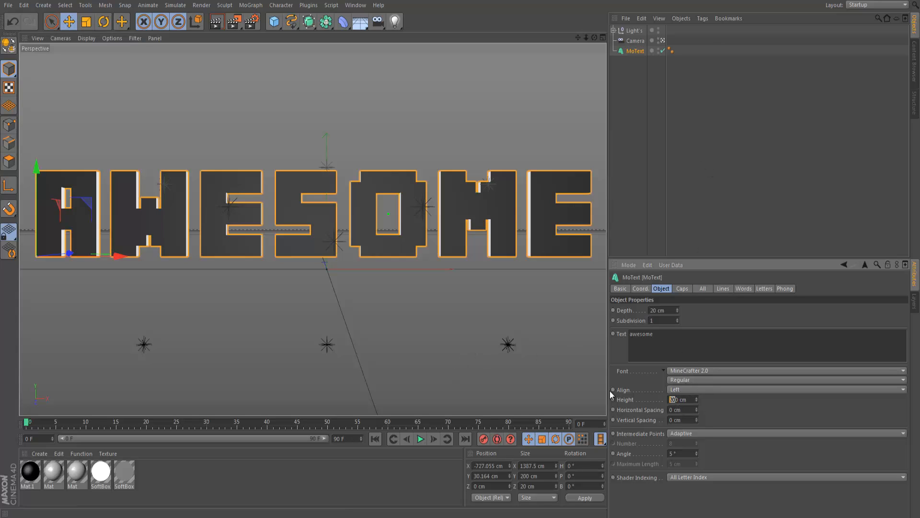
pyautogui.press('Right')
pyautogui.press('BackSpace')
pyautogui.press('BackSpace')
pyautogui.press('BackSpace')
pyautogui.write('150')
pyautogui.press('Return')
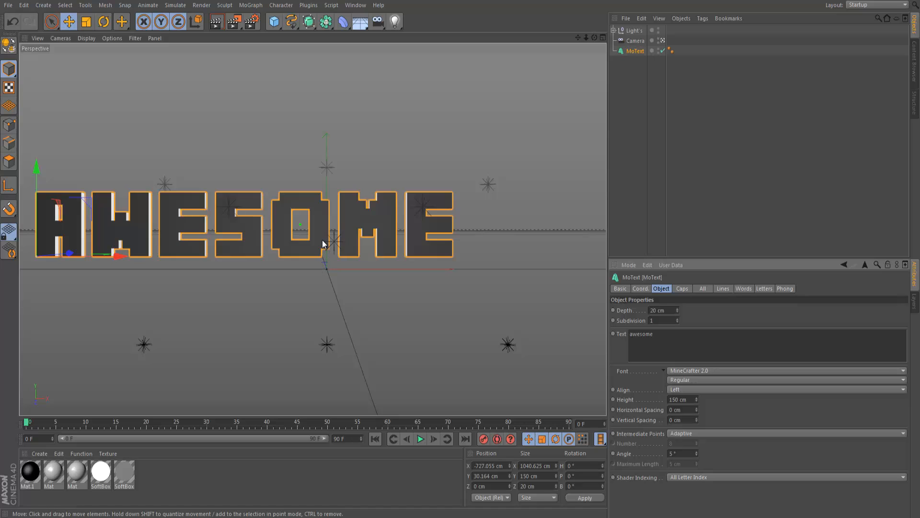
pyautogui.moveTo(323, 225); pyautogui.dragTo(387, 191)
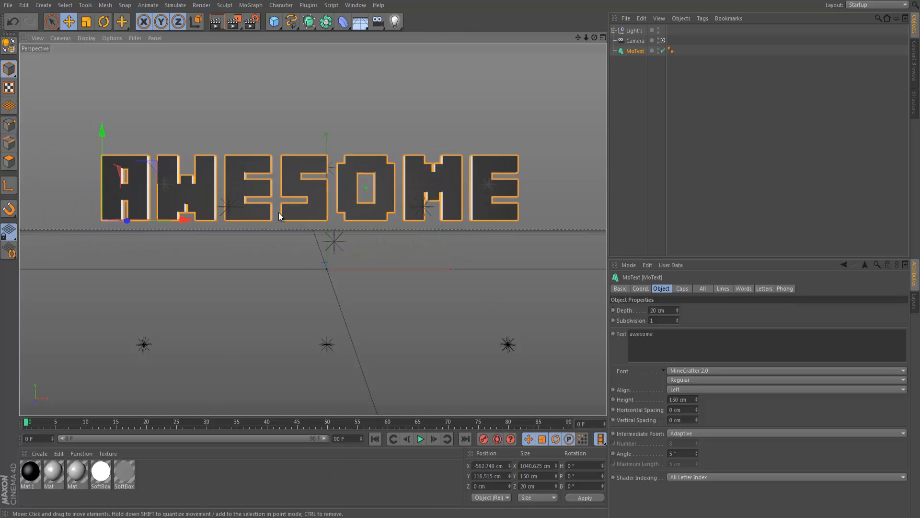
# Add a second MoText object reading "TUTORIAL" and move it below "AWESOME" to about X -447 cm, Y -74 cm.
pyautogui.click(250, 5)
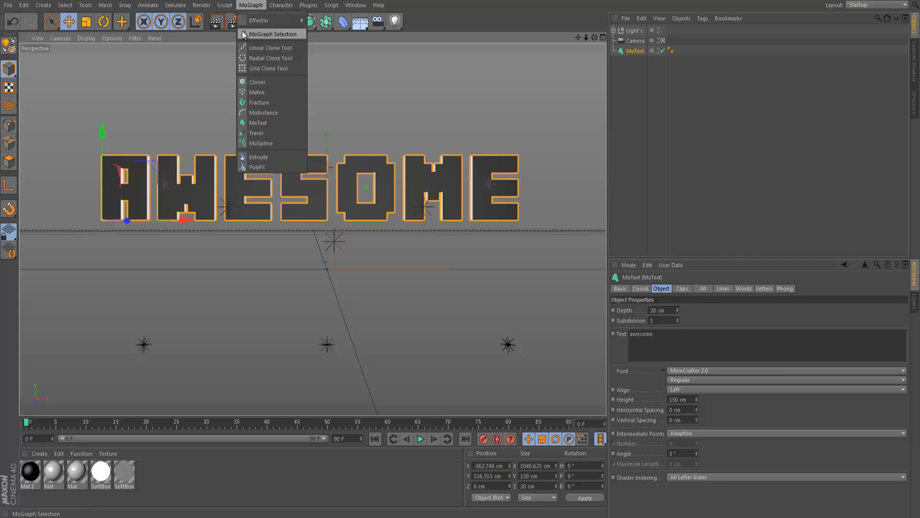
pyautogui.click(258, 123)
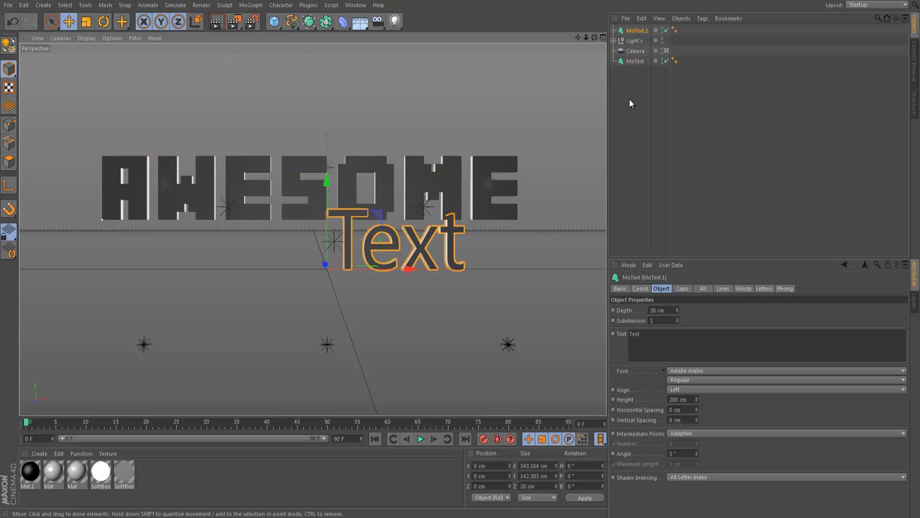
pyautogui.moveTo(418, 240); pyautogui.dragTo(342, 270)
pyautogui.doubleClick(635, 334)
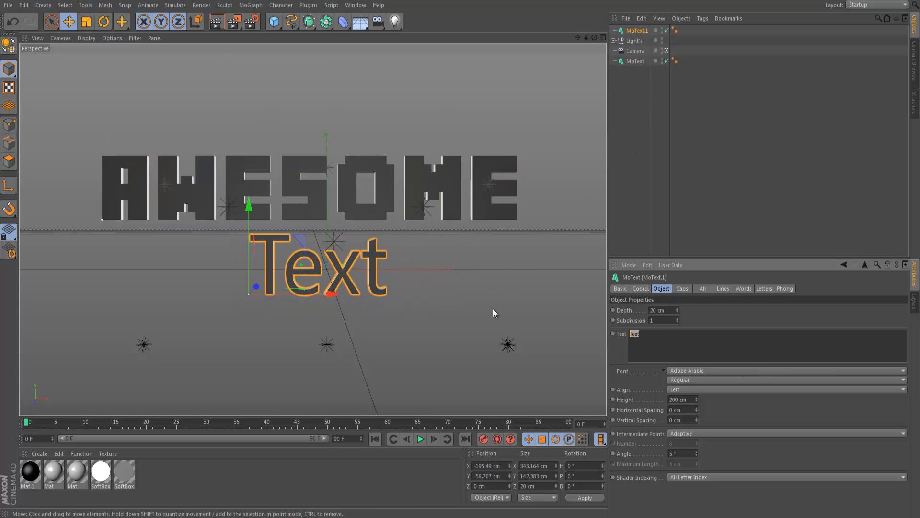
pyautogui.write('TUTORIAL')
pyautogui.press('Return')
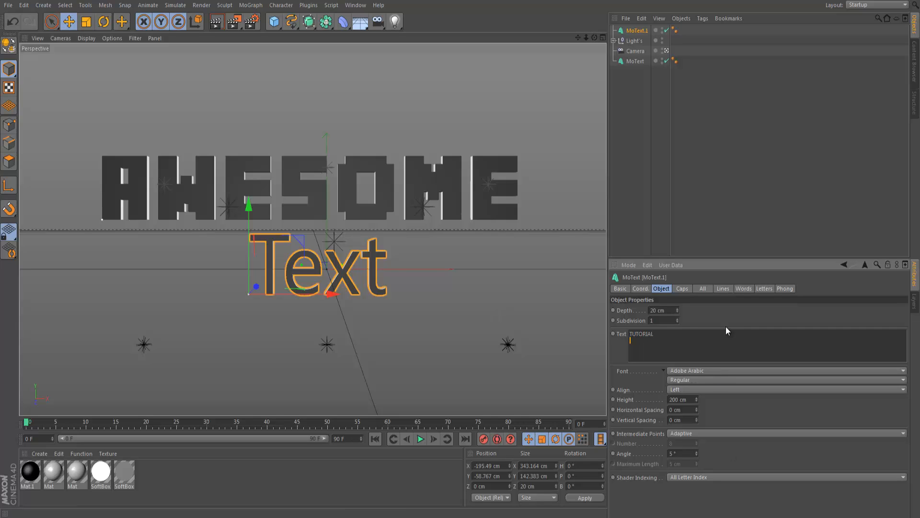
pyautogui.click(723, 313)
pyautogui.moveTo(391, 267); pyautogui.dragTo(290, 271)
# Change the font of the "TUTORIAL" text to MineCrafter 2.0.
pyautogui.click(687, 370)
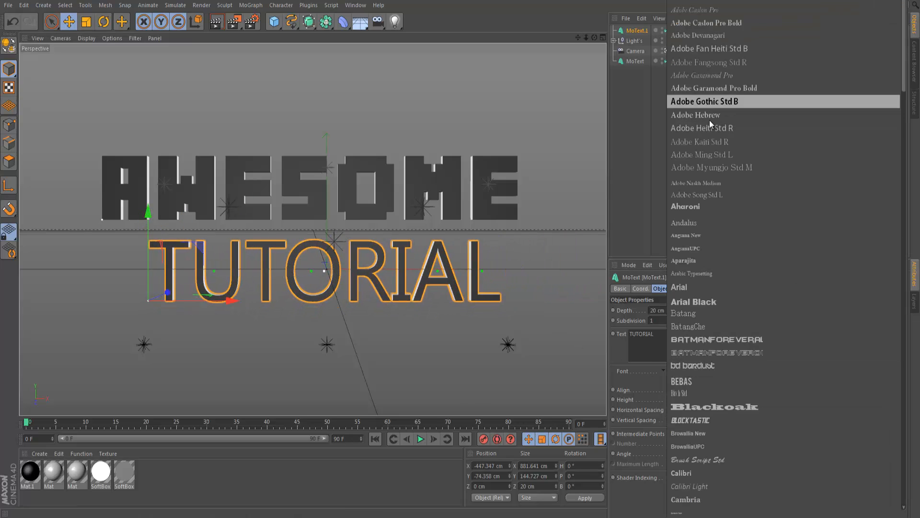
pyautogui.scroll(-5, 729, 302)
pyautogui.scroll(-15, 729, 302)
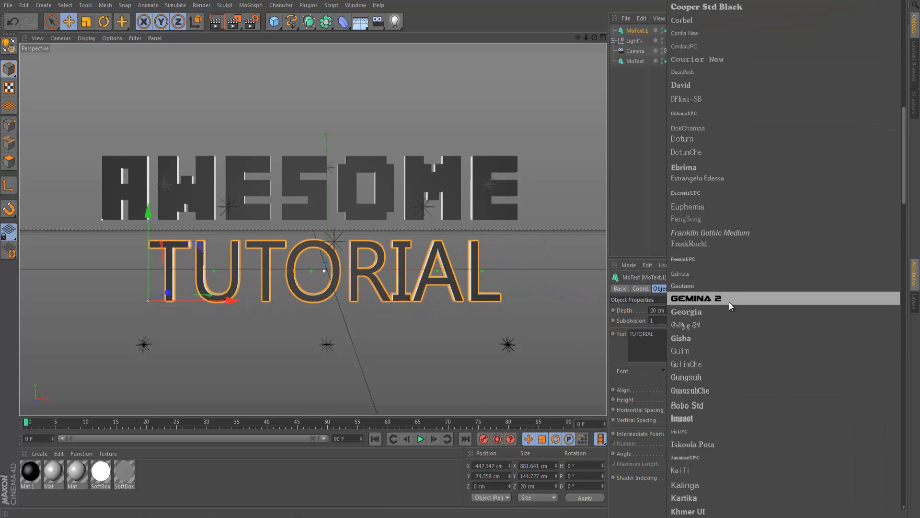
pyautogui.scroll(11, 732, 309)
pyautogui.scroll(15, 724, 297)
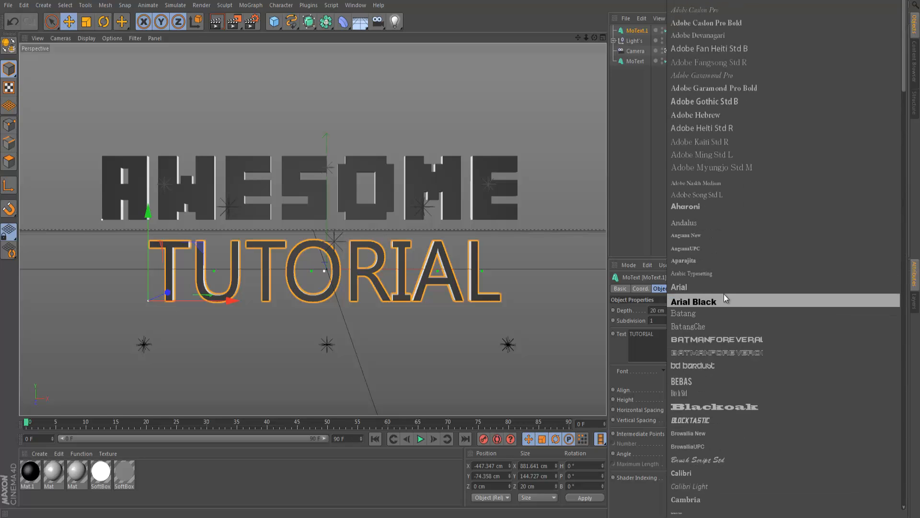
pyautogui.scroll(-12, 721, 293)
pyautogui.scroll(-15, 721, 291)
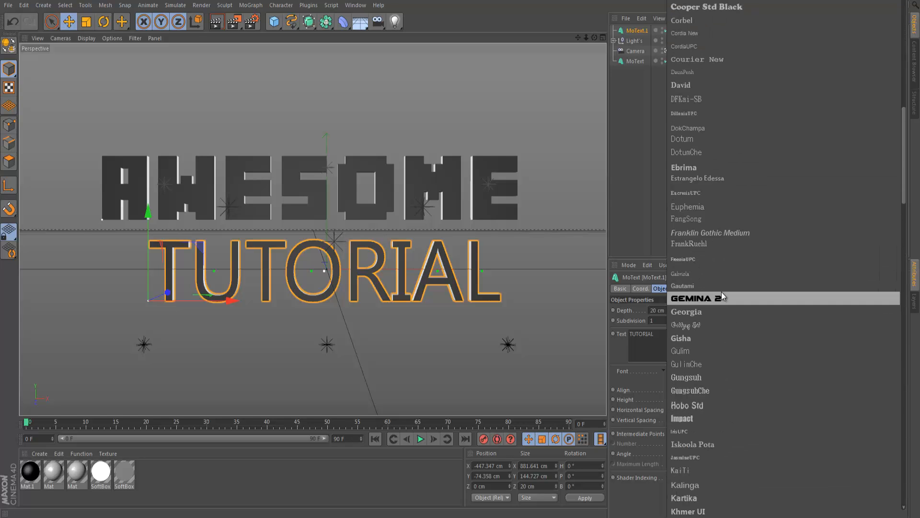
pyautogui.scroll(-3, 714, 301)
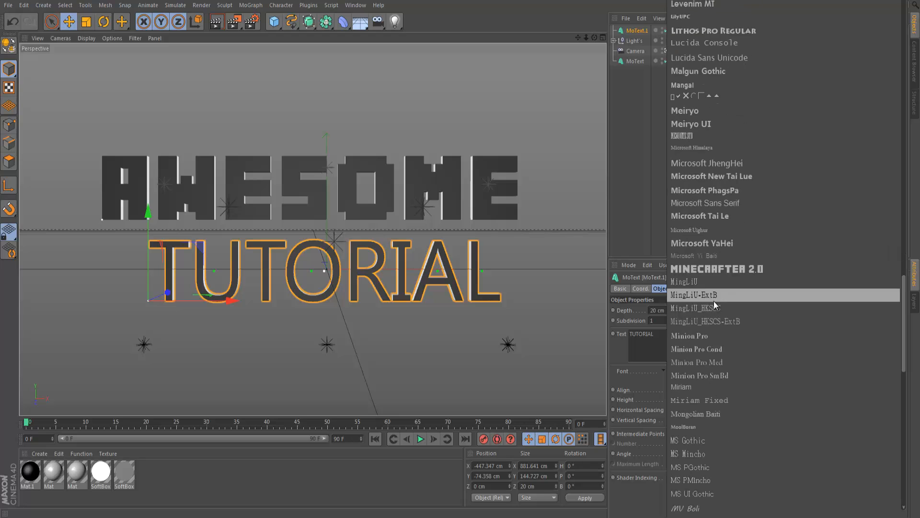
pyautogui.click(726, 268)
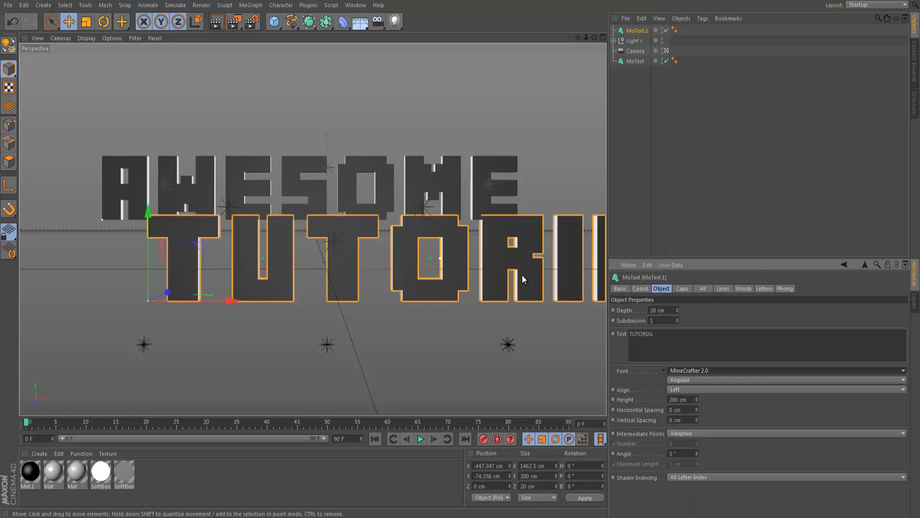
# Set the "TUTORIAL" text height to 150 cm and align it under "AWESOME" at about X -567 cm, Y -76 cm.
pyautogui.moveTo(522, 275); pyautogui.dragTo(407, 301)
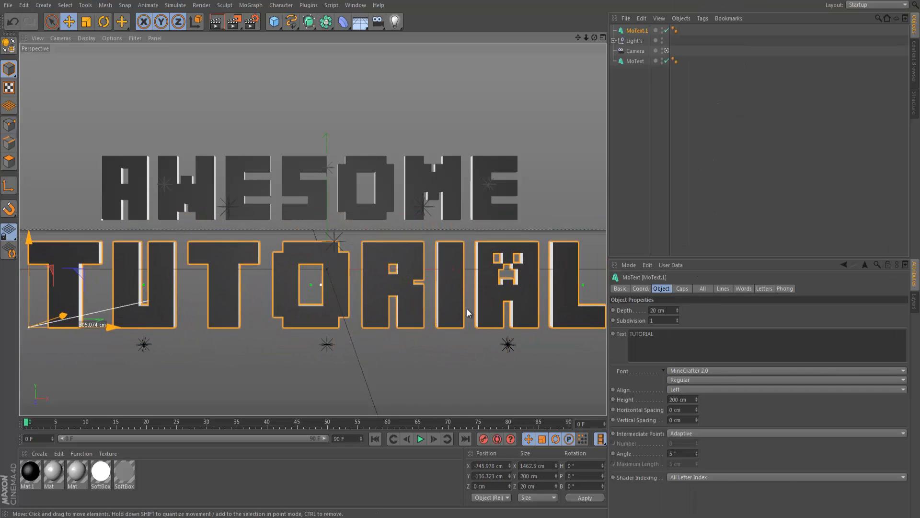
pyautogui.click(673, 400)
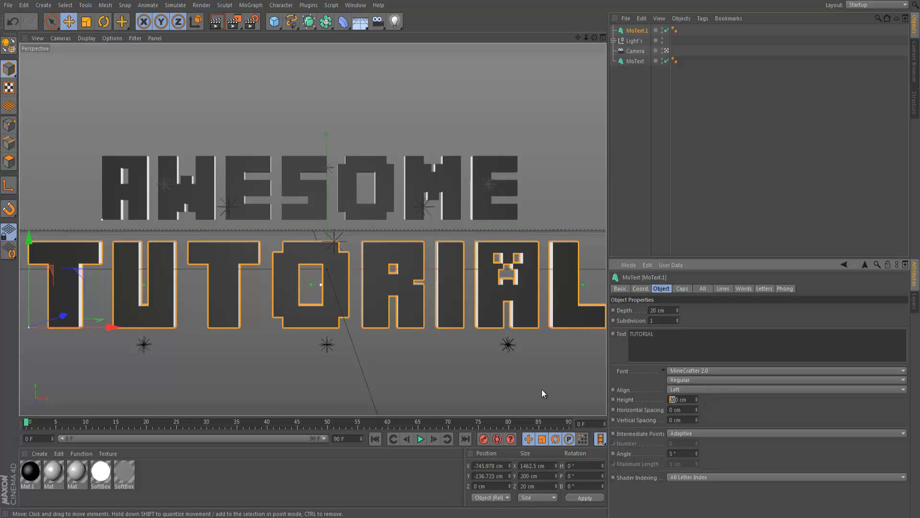
pyautogui.press('BackSpace')
pyautogui.press('BackSpace')
pyautogui.press('BackSpace')
pyautogui.write('150')
pyautogui.press('Return')
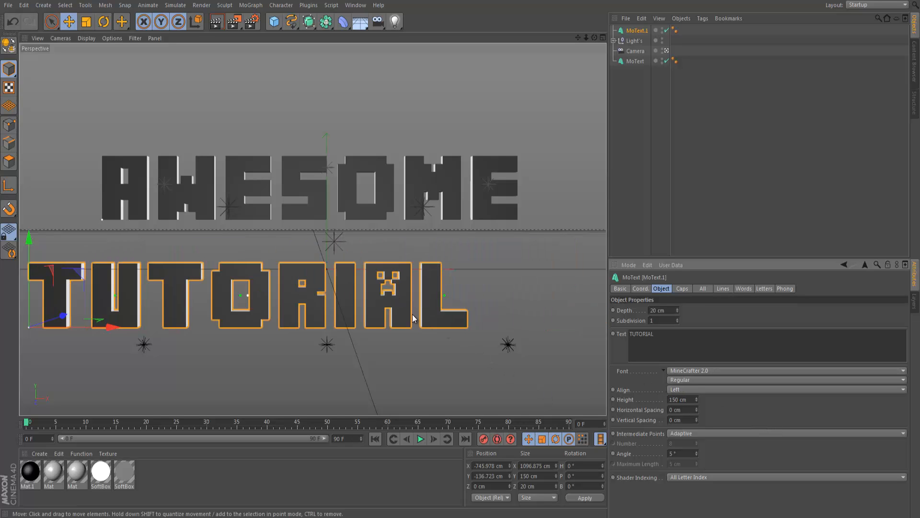
pyautogui.moveTo(414, 312); pyautogui.dragTo(473, 289)
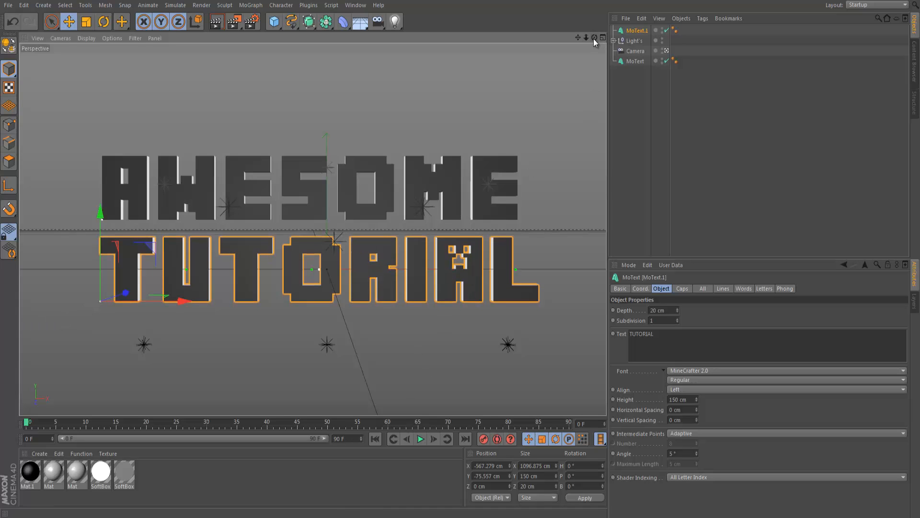
# Inspect both lines of text from an angle outside the camera, and return to the camera view.
pyautogui.moveTo(595, 37)
pyautogui.mouseDown()
pyautogui.moveTo(631, 38)
pyautogui.moveTo(578, 42)
pyautogui.mouseUp()
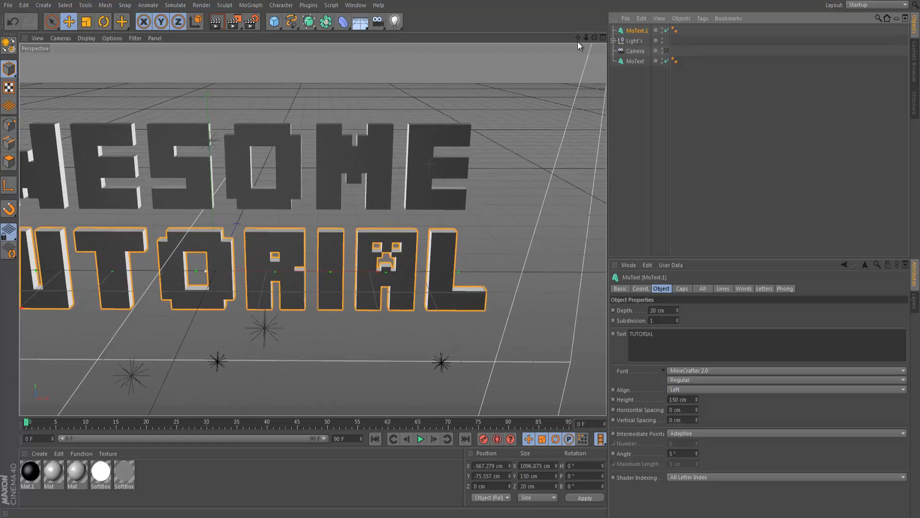
pyautogui.keyDown('alt'); pyautogui.moveTo(460, 257); pyautogui.dragTo(491, 252); pyautogui.keyUp('alt')
pyautogui.click(667, 50)
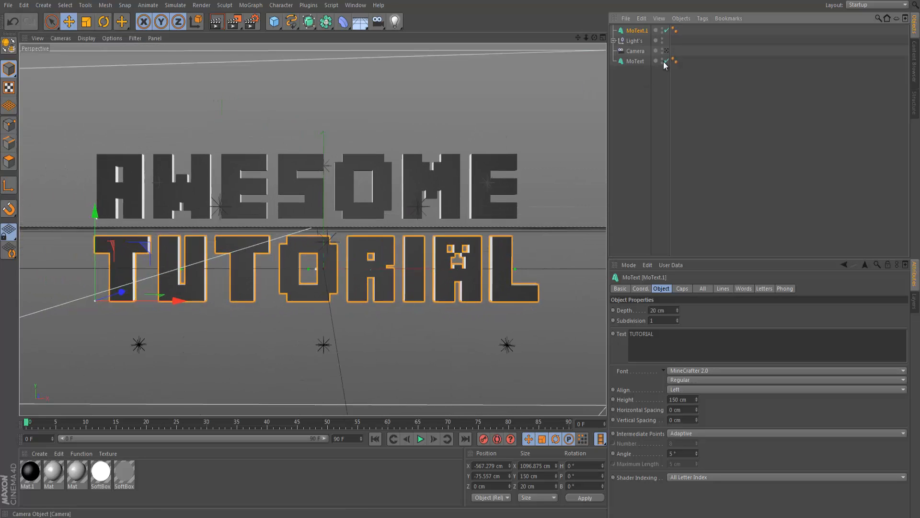
# Create a new material and set its color to pure red, RGB 255, 0, 0.
pyautogui.doubleClick(196, 471)
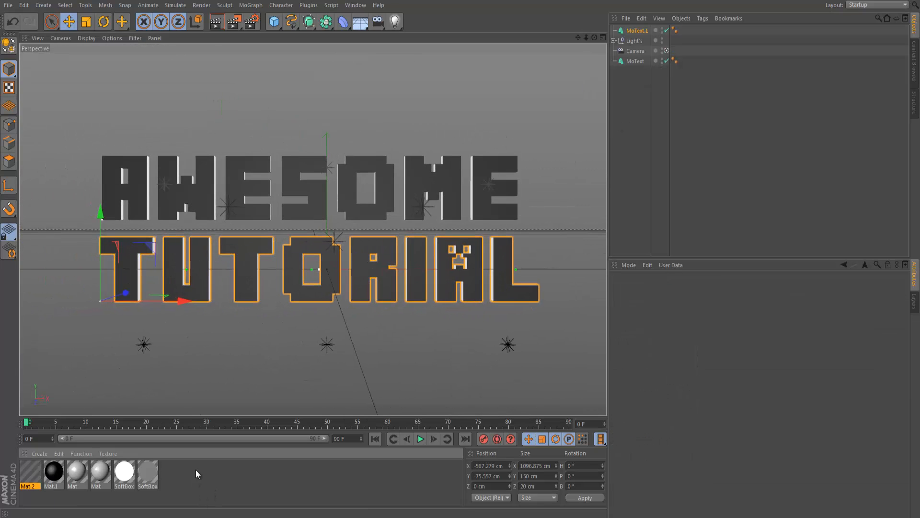
pyautogui.doubleClick(28, 475)
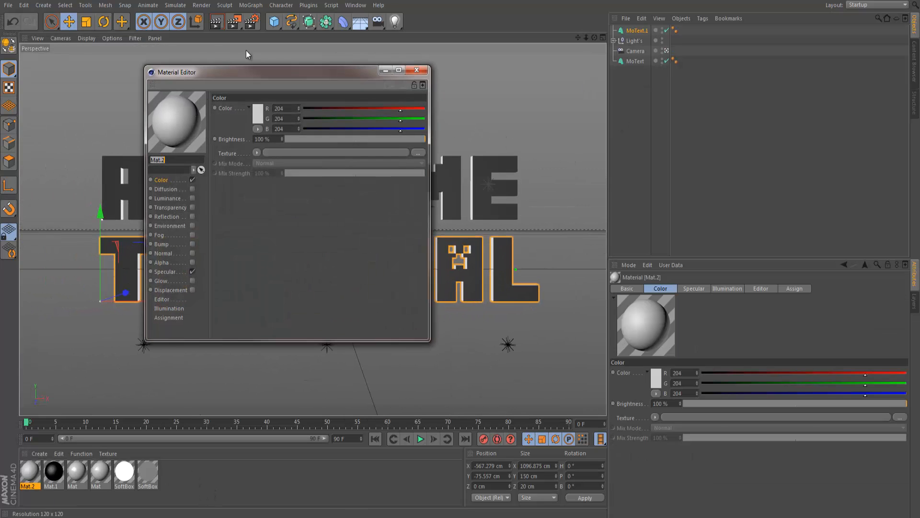
pyautogui.click(261, 111)
pyautogui.moveTo(259, 100); pyautogui.dragTo(313, 60)
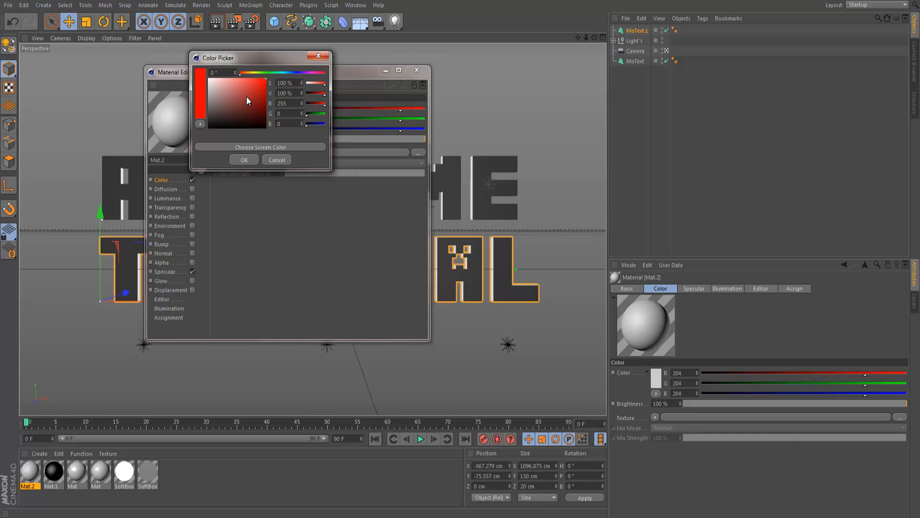
pyautogui.click(245, 160)
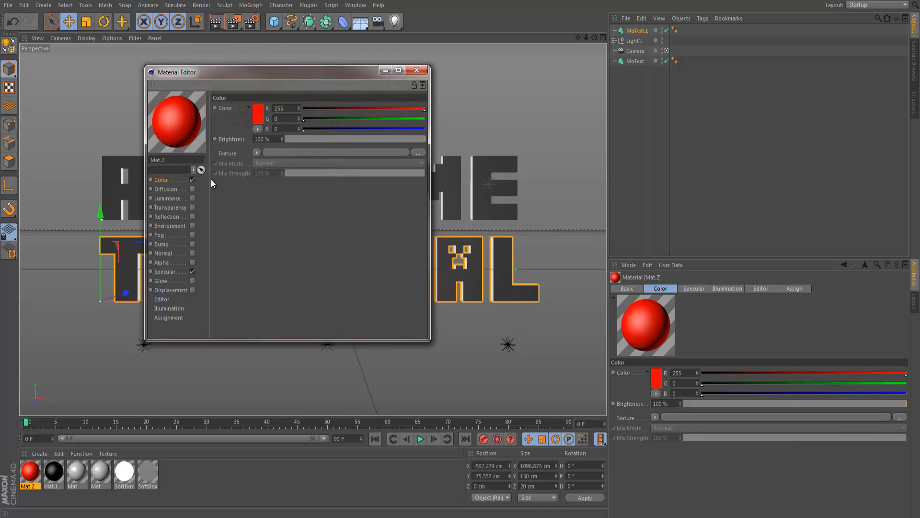
# Darken the new material's color to RGB 85, 7, 7.
pyautogui.click(257, 123)
pyautogui.click(256, 116)
pyautogui.click(234, 167)
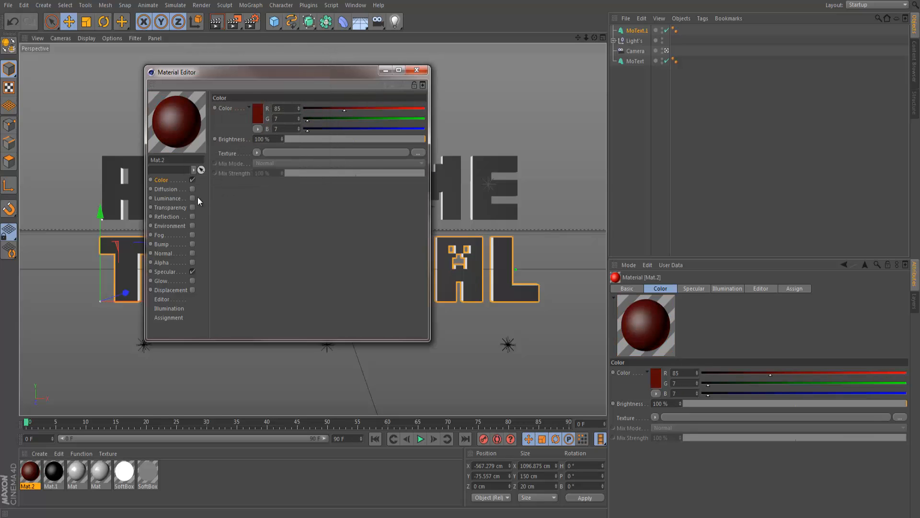
# Turn on the material's luminance and set its base color back to RGB 255, 0, 0.
pyautogui.click(192, 198)
pyautogui.click(161, 180)
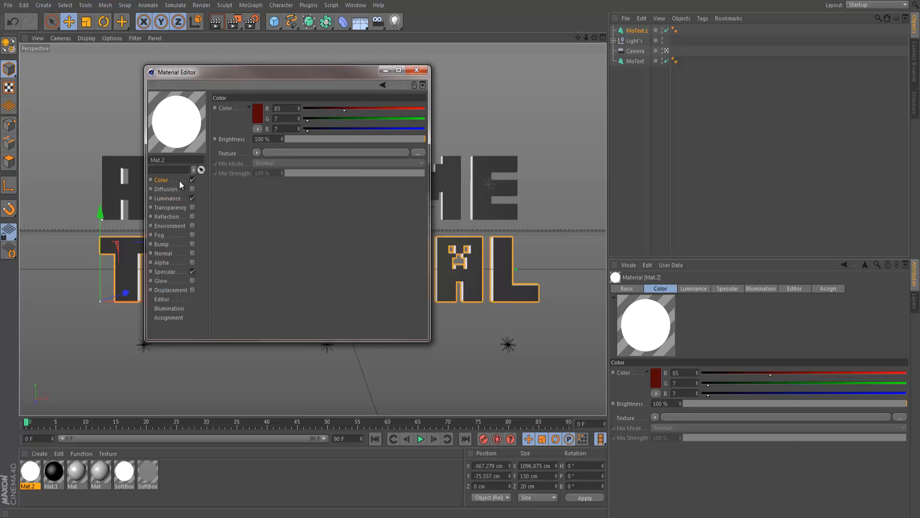
pyautogui.click(257, 106)
pyautogui.moveTo(257, 105); pyautogui.dragTo(353, 6)
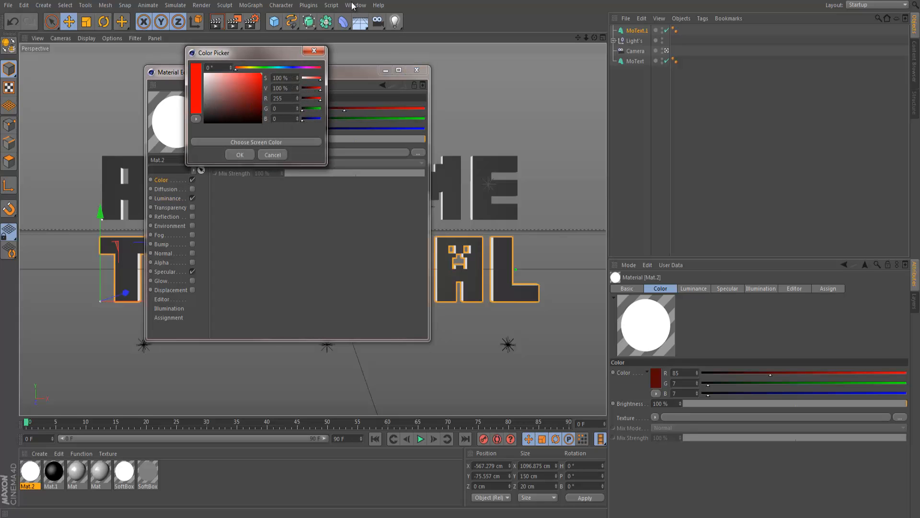
pyautogui.click(244, 155)
# Set the red material's luminance brightness to 10% and turn on reflection with a brightness of 29%.
pyautogui.click(182, 197)
pyautogui.click(295, 139)
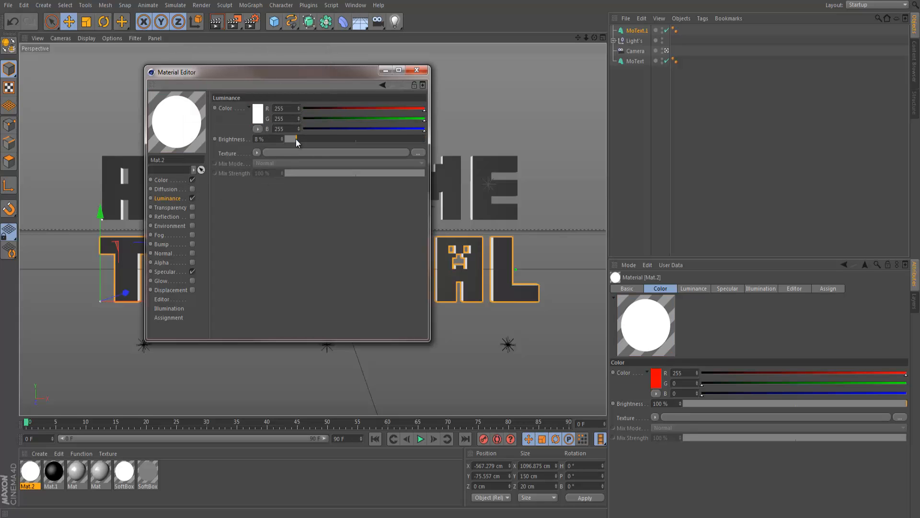
pyautogui.moveTo(297, 139); pyautogui.dragTo(299, 140)
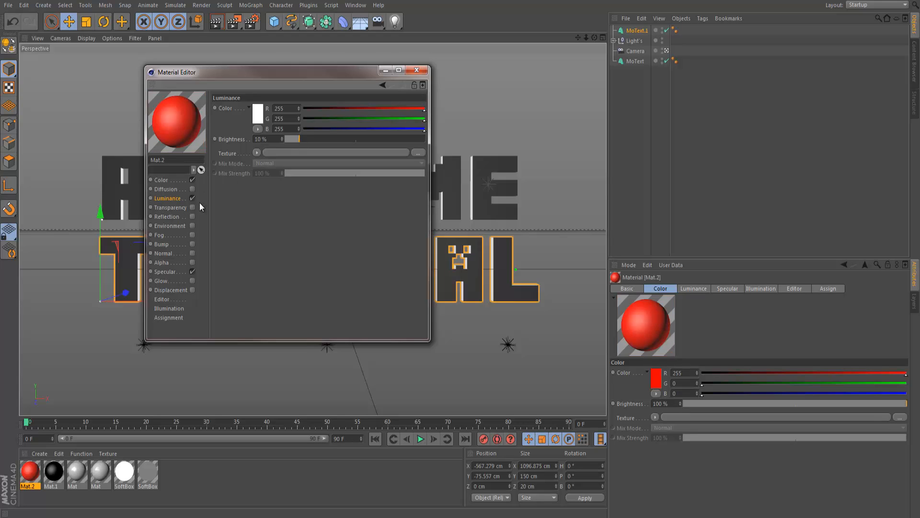
pyautogui.click(193, 216)
pyautogui.moveTo(355, 142); pyautogui.dragTo(339, 140)
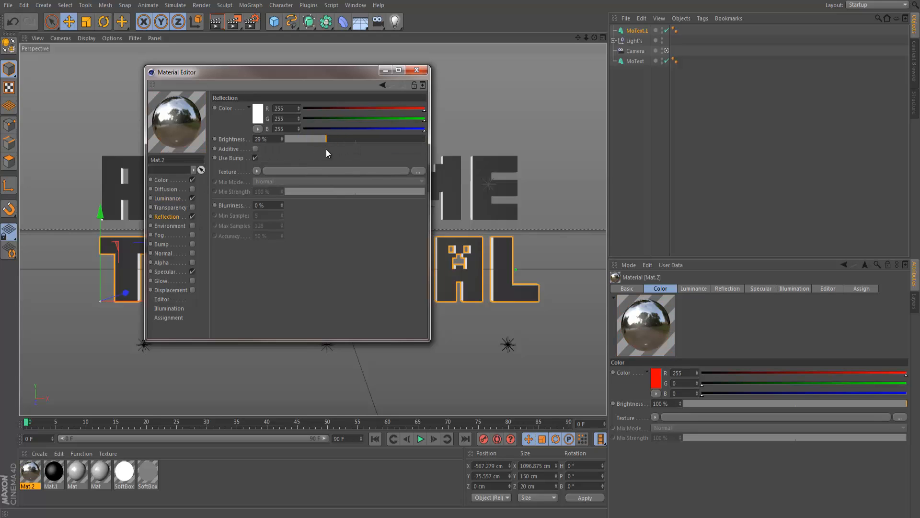
# Enable the red material's environment channel with gray RGB 137, 137, 137, and apply the material to the "AWESOME" text.
pyautogui.click(192, 225)
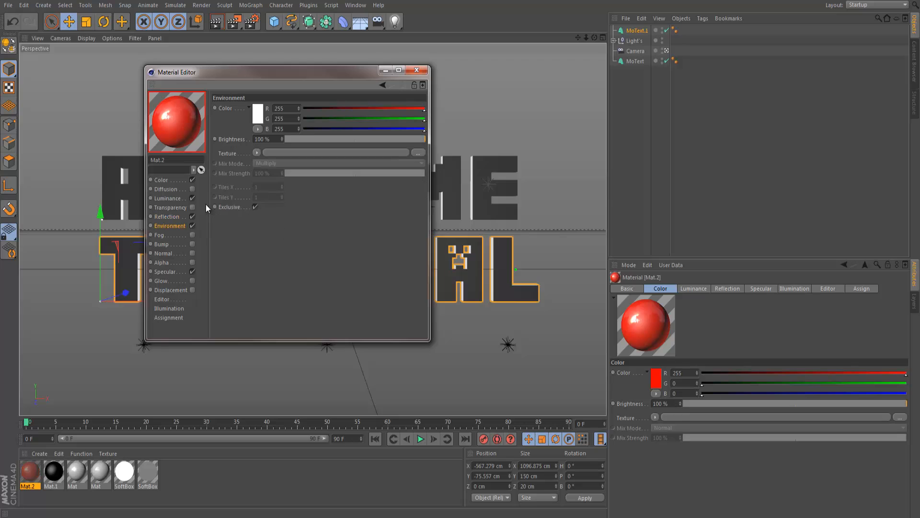
pyautogui.click(258, 114)
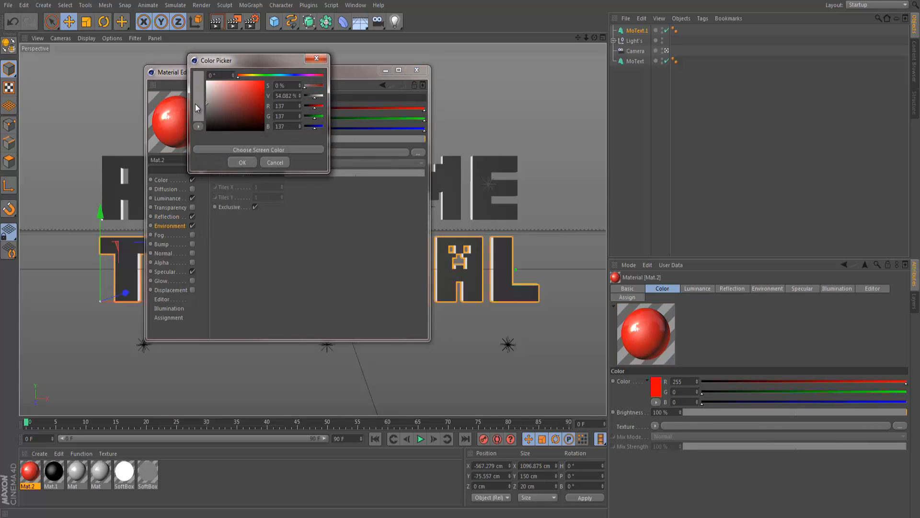
pyautogui.click(242, 162)
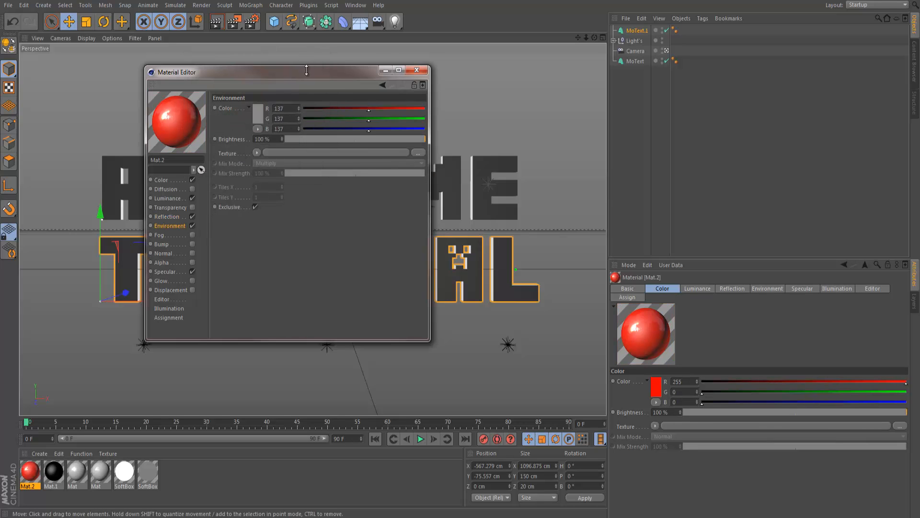
pyautogui.click(416, 72)
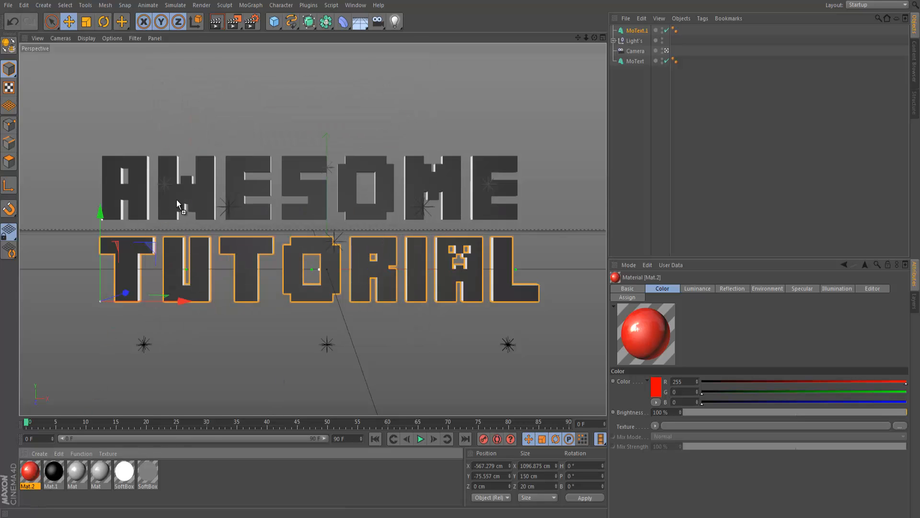
pyautogui.moveTo(176, 199); pyautogui.dragTo(179, 193)
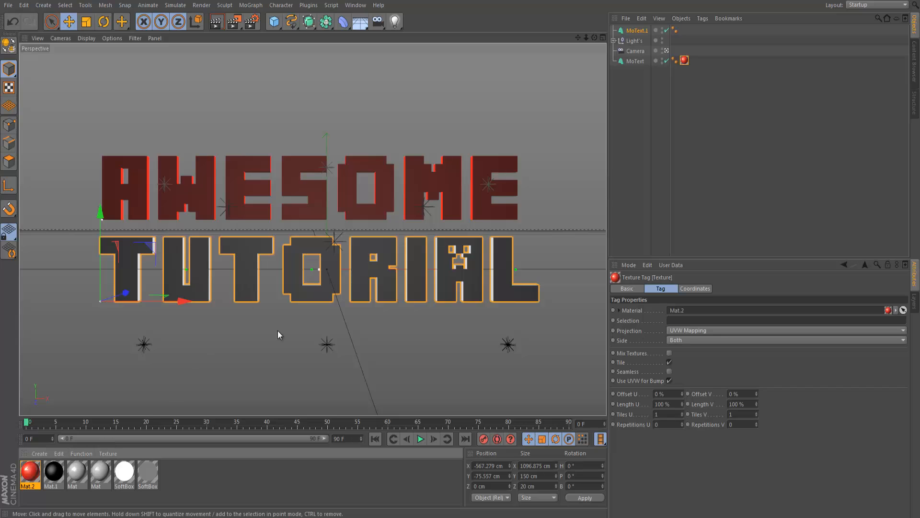
# Create another material and set its color to bright green, RGB 63, 255, 0.
pyautogui.doubleClick(172, 468)
pyautogui.doubleClick(26, 474)
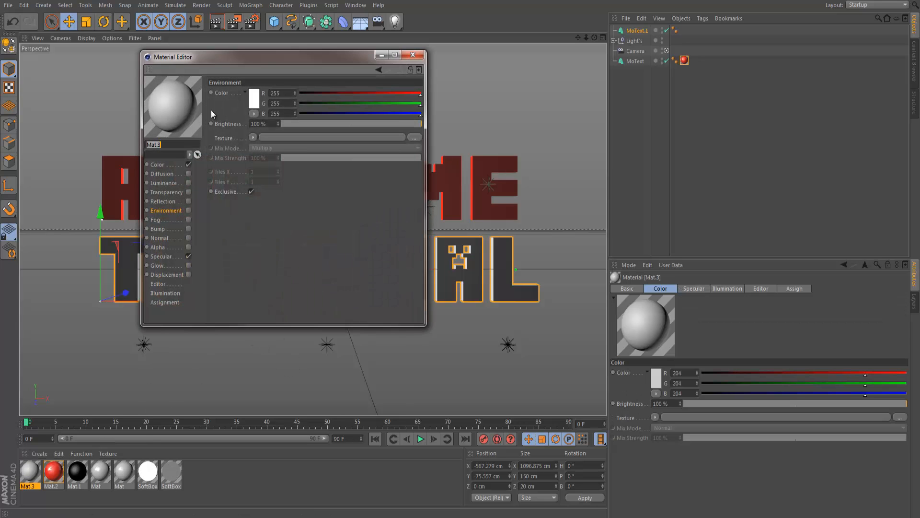
pyautogui.click(177, 164)
pyautogui.click(252, 99)
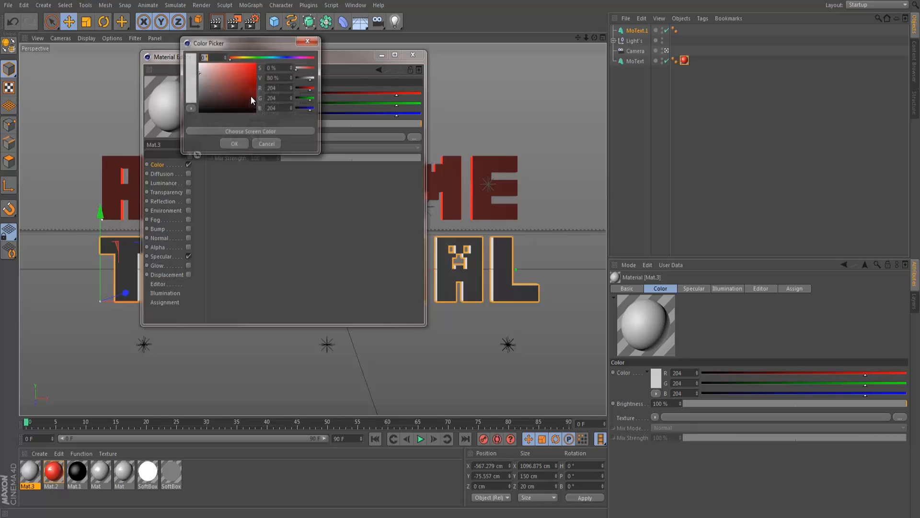
pyautogui.click(255, 57)
pyautogui.click(255, 63)
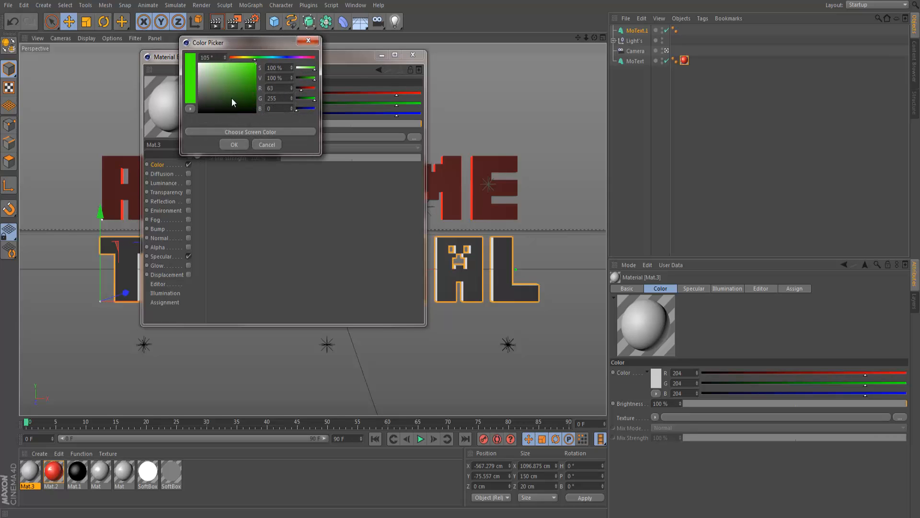
pyautogui.click(233, 144)
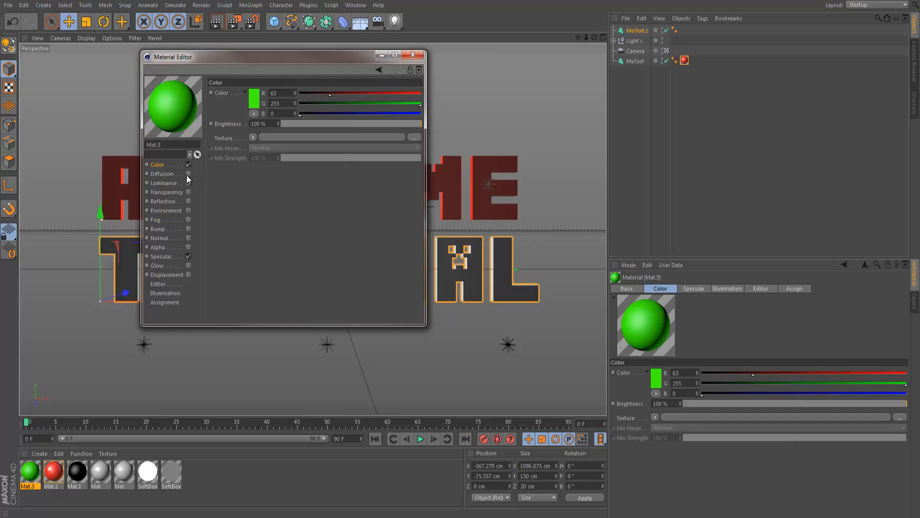
# Turn on the green material's luminance at 10% brightness and its reflection at 25% brightness.
pyautogui.click(188, 182)
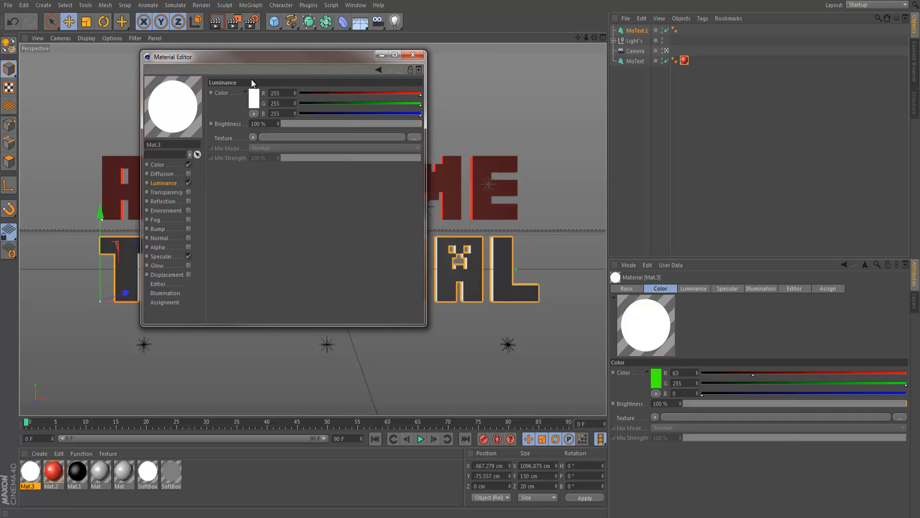
pyautogui.click(255, 102)
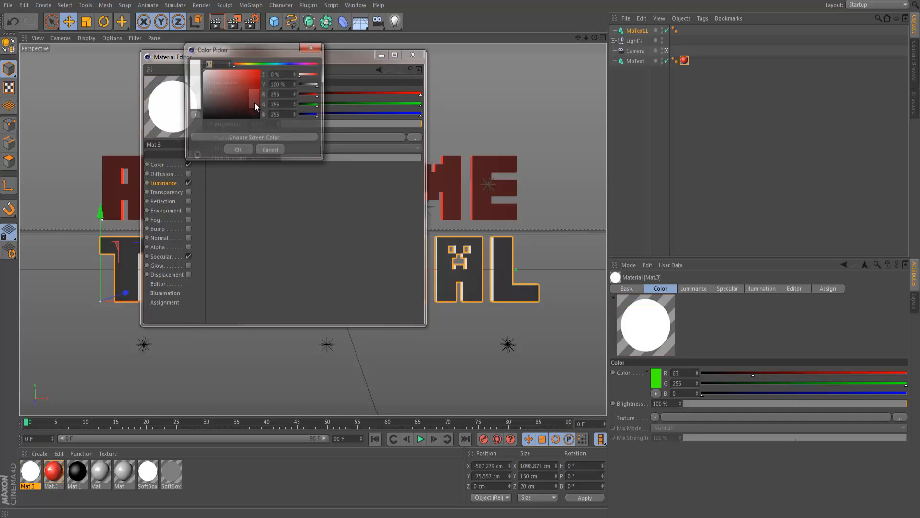
pyautogui.click(255, 144)
pyautogui.click(293, 122)
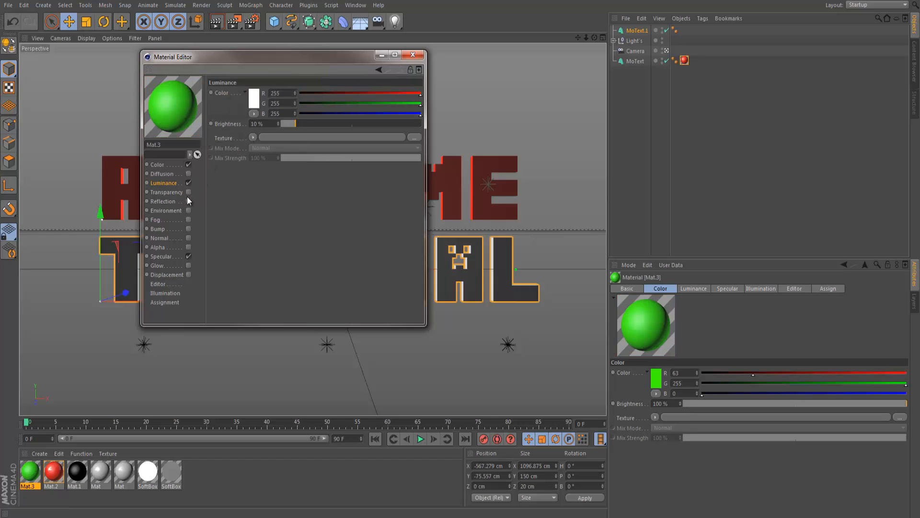
pyautogui.click(188, 200)
pyautogui.click(305, 123)
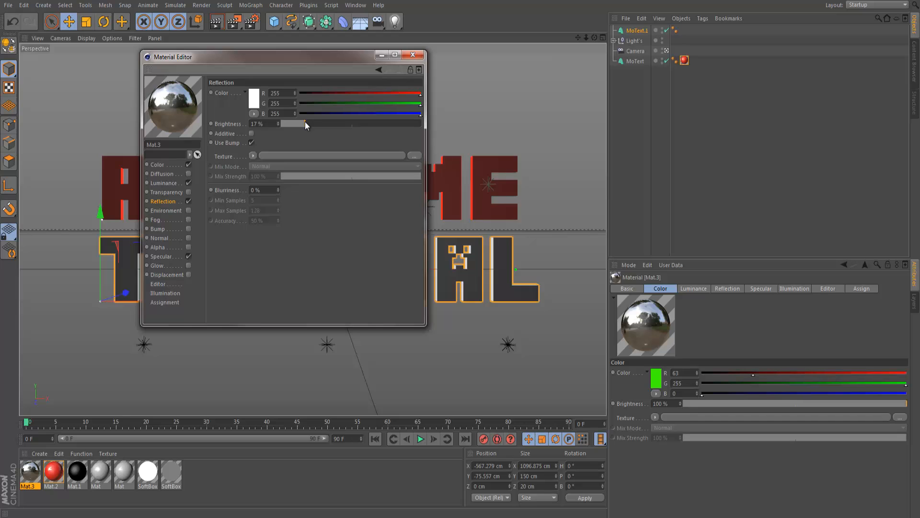
pyautogui.moveTo(315, 125); pyautogui.dragTo(317, 126)
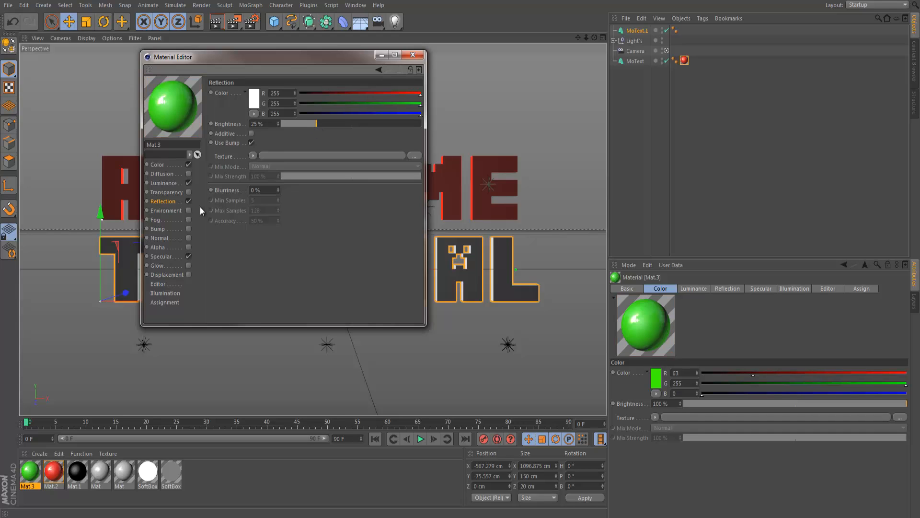
# Enable the green material's environment channel with color RGB 255, 0, 0, and apply the material to the "TUTORIAL" text.
pyautogui.click(188, 210)
pyautogui.click(253, 99)
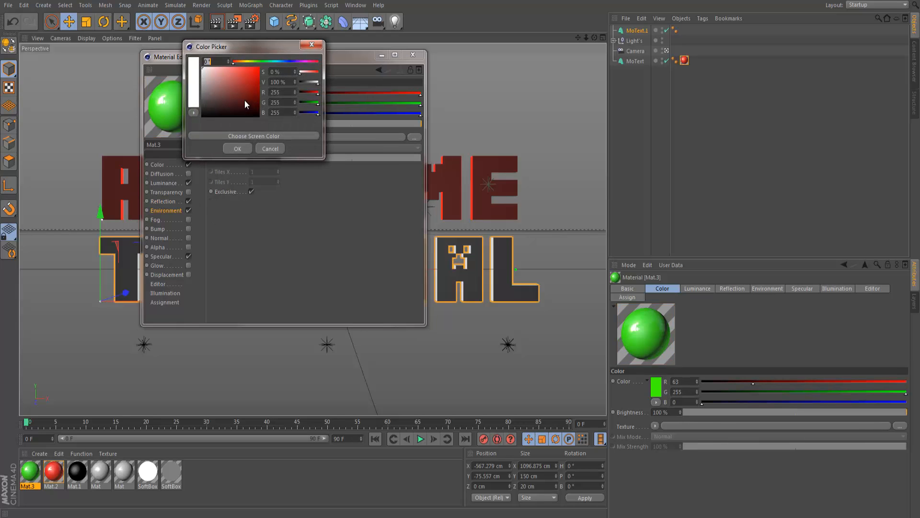
pyautogui.click(236, 149)
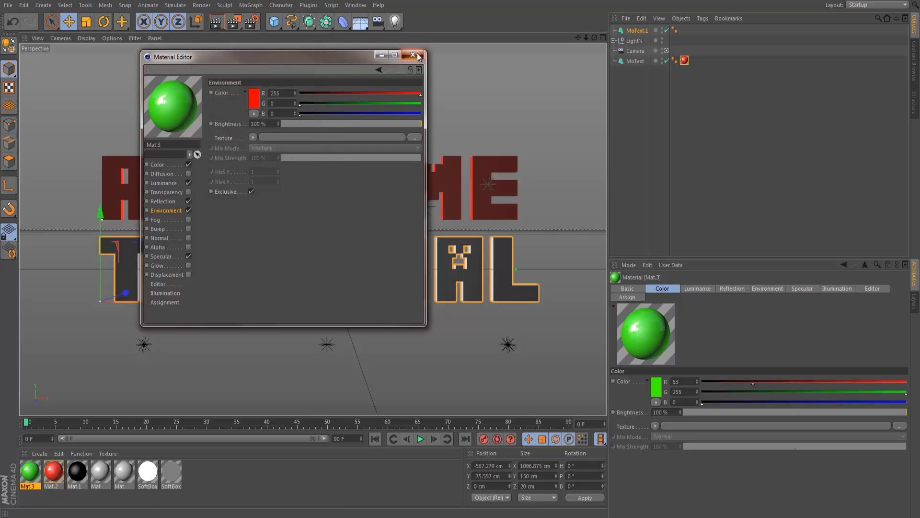
pyautogui.click(412, 54)
pyautogui.moveTo(28, 474); pyautogui.dragTo(129, 274)
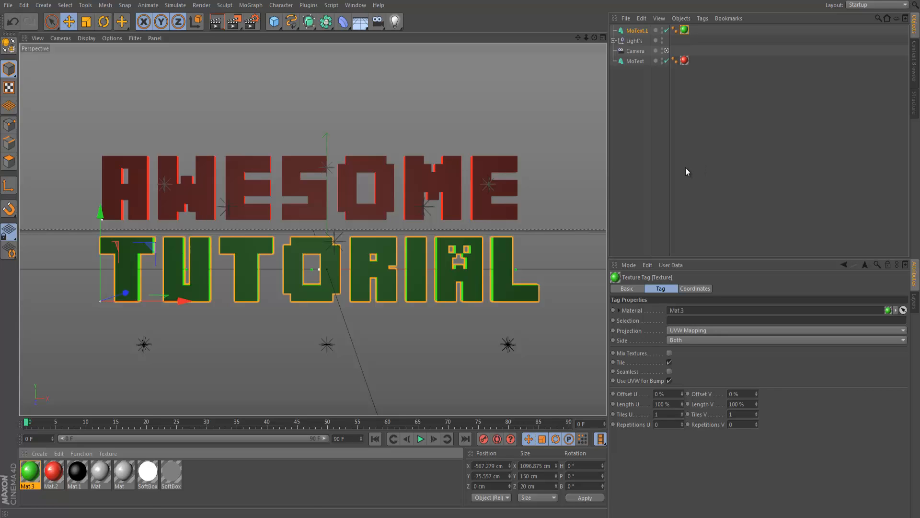
# Add an omni light and raise it above the "AWESOME" text to about Y 431 cm.
pyautogui.click(438, 189)
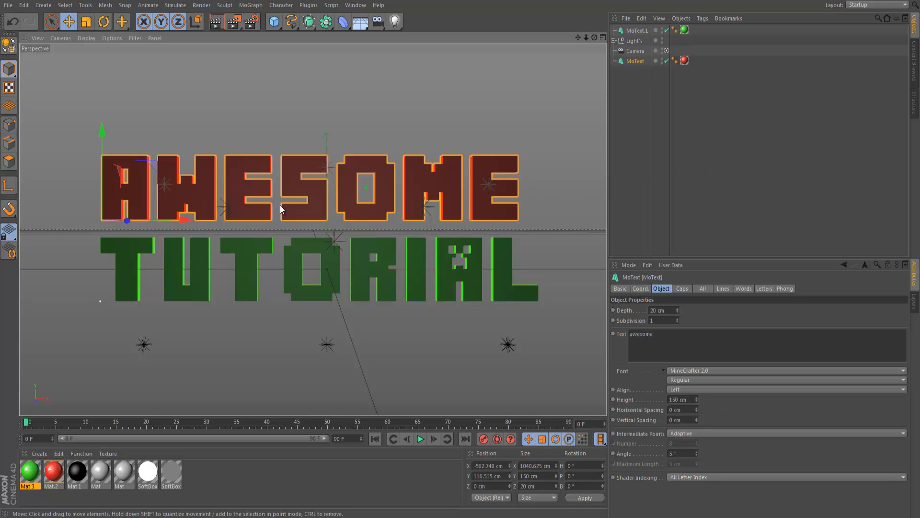
pyautogui.click(395, 21)
pyautogui.moveTo(327, 246); pyautogui.dragTo(331, 62)
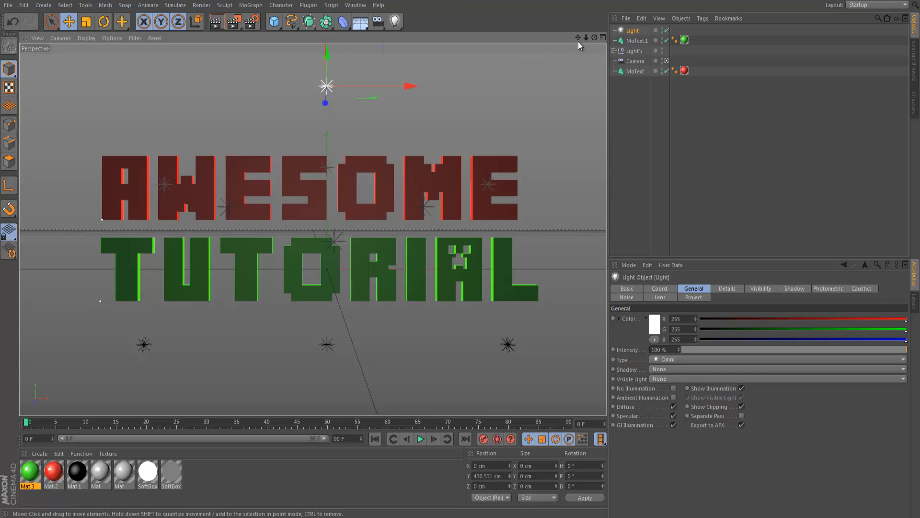
# Leave the camera view and move the light in front of the text to about Y 361 cm, Z -401 cm.
pyautogui.click(665, 61)
pyautogui.click(667, 61)
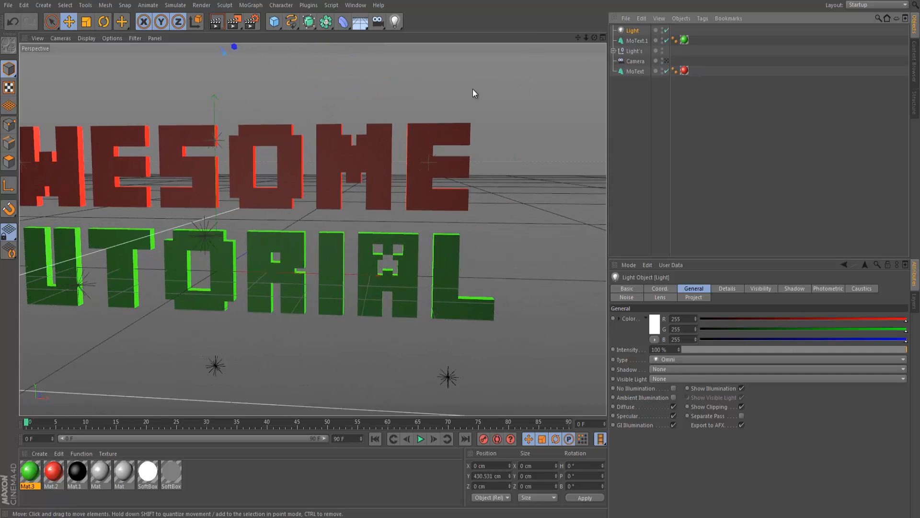
pyautogui.scroll(-4, 467, 90)
pyautogui.moveTo(595, 37); pyautogui.dragTo(473, 118)
pyautogui.moveTo(333, 87); pyautogui.dragTo(480, 90)
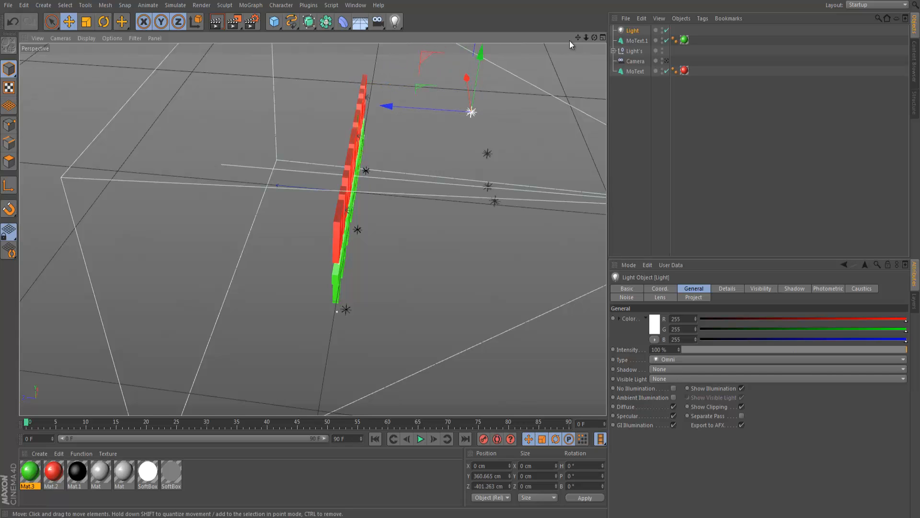
pyautogui.click(667, 61)
pyautogui.click(667, 61)
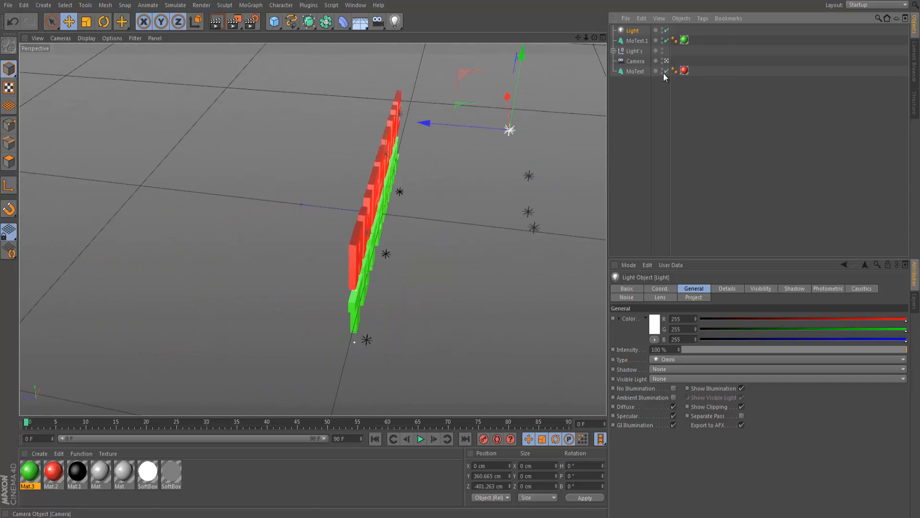
# Raise the light and pull it farther out from the text to about Y 514 cm, Z -790 cm, checking it through the camera.
pyautogui.moveTo(479, 90); pyautogui.dragTo(491, 51)
pyautogui.moveTo(442, 74); pyautogui.dragTo(424, 72)
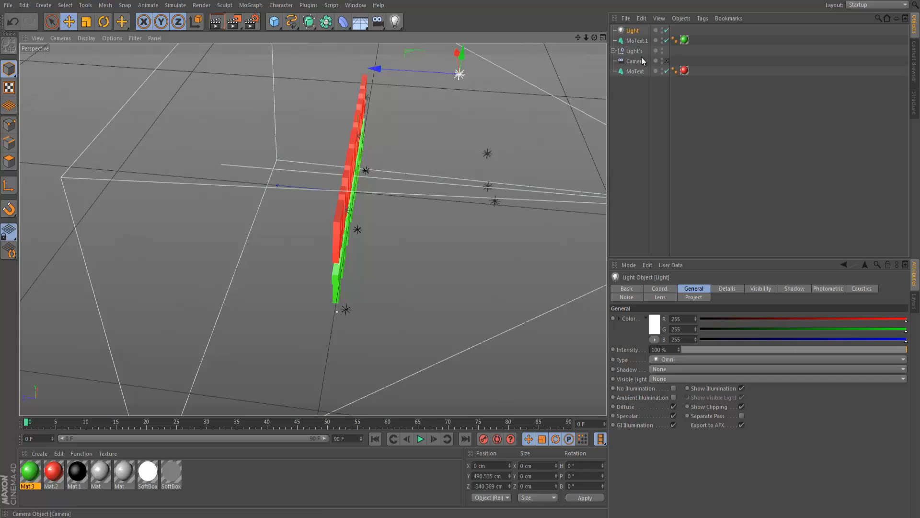
pyautogui.click(667, 61)
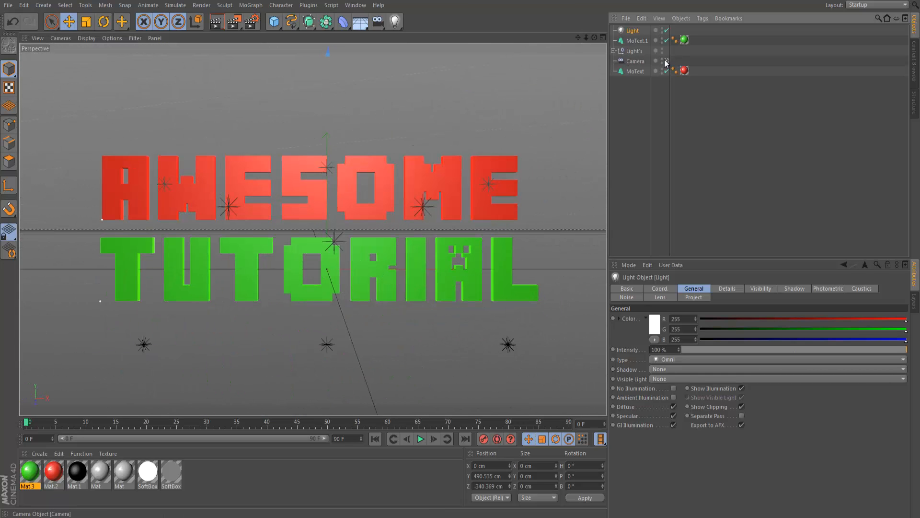
pyautogui.click(667, 61)
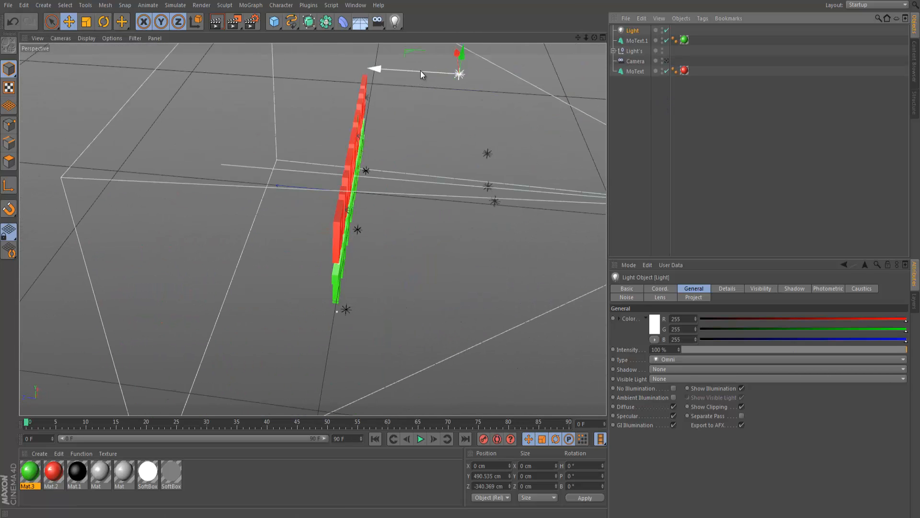
pyautogui.moveTo(420, 70); pyautogui.dragTo(604, 63)
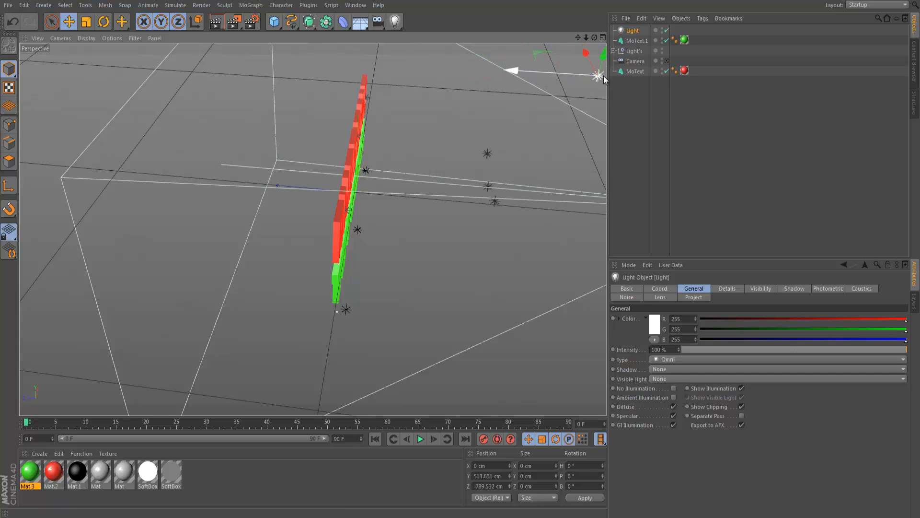
pyautogui.click(666, 61)
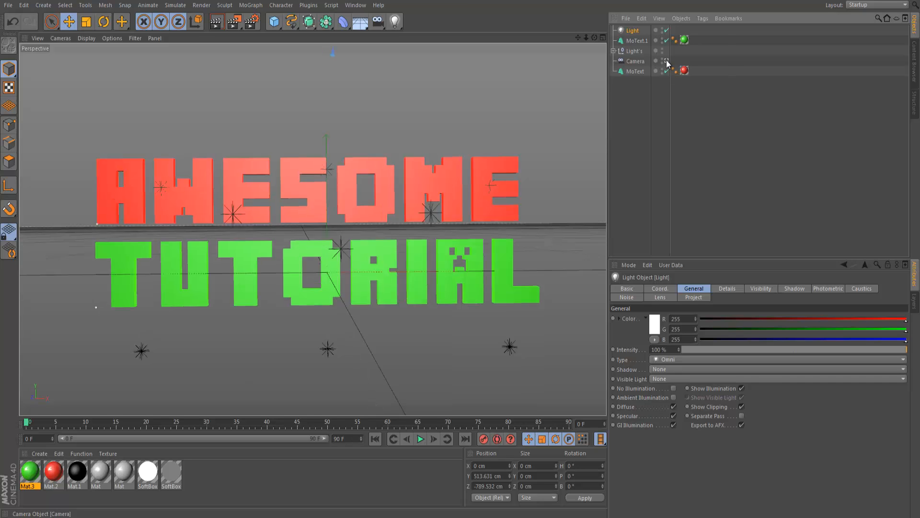
pyautogui.click(666, 61)
# Bring the light back toward the text to about Z -150 cm and return to the camera view.
pyautogui.moveTo(540, 71); pyautogui.dragTo(326, 81)
pyautogui.click(666, 61)
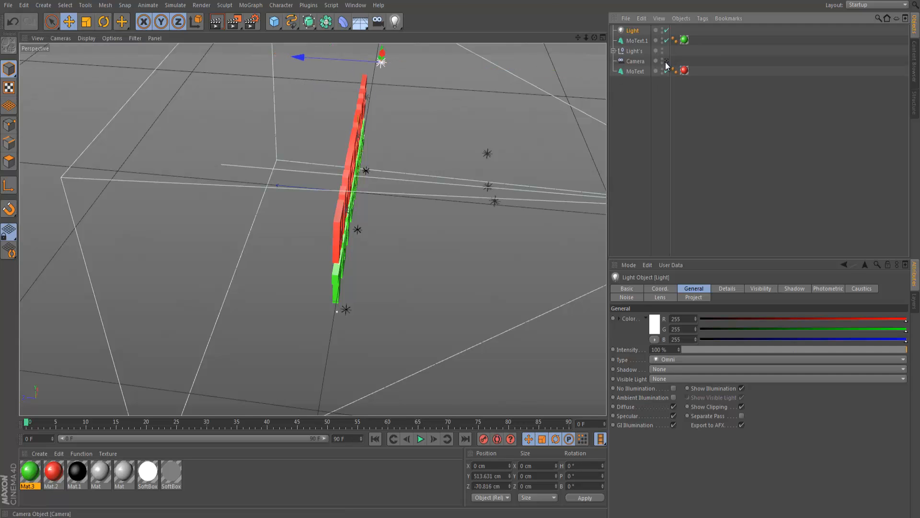
pyautogui.click(666, 61)
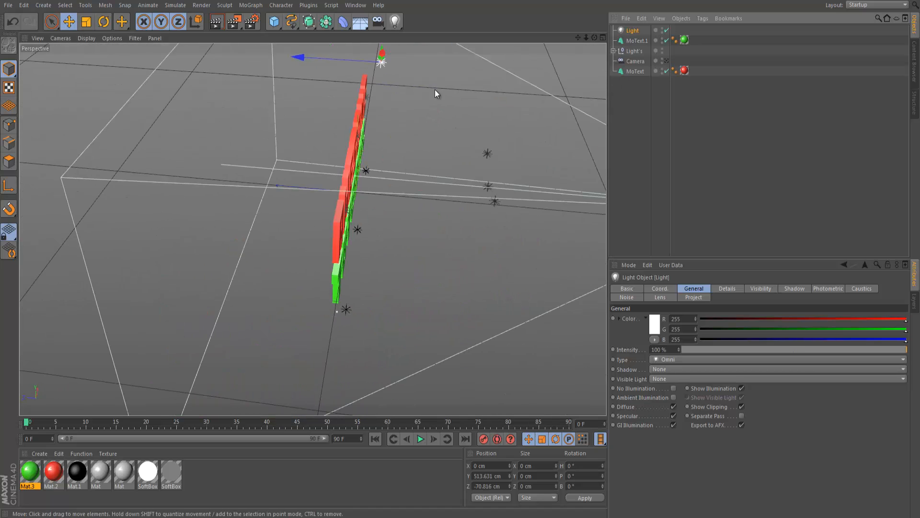
pyautogui.moveTo(370, 62); pyautogui.dragTo(383, 65)
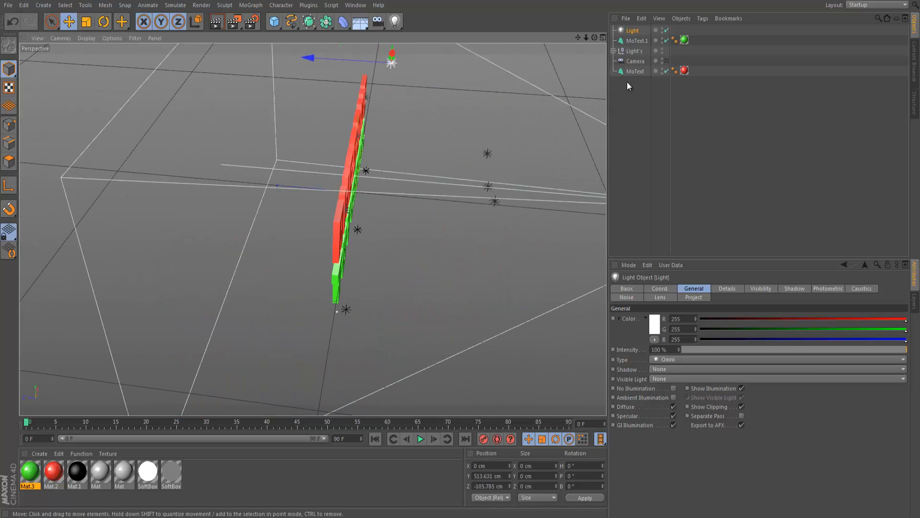
pyautogui.click(667, 61)
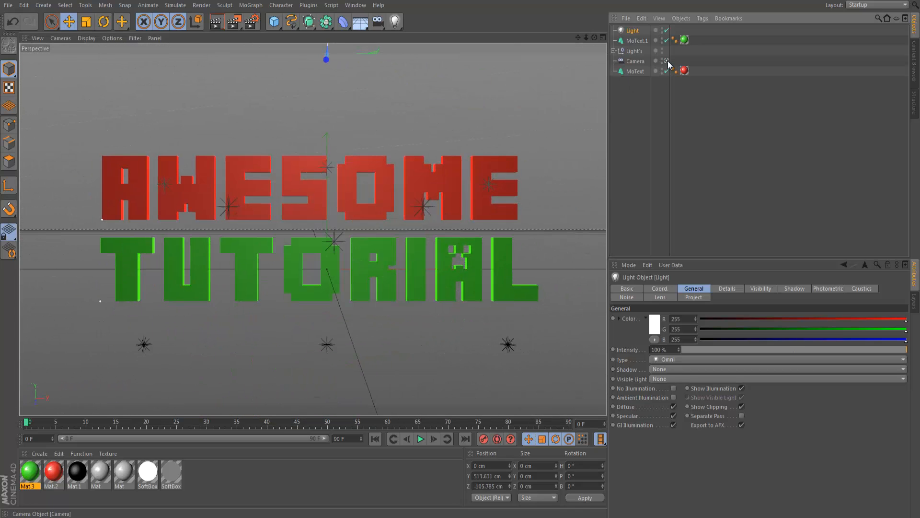
pyautogui.click(666, 61)
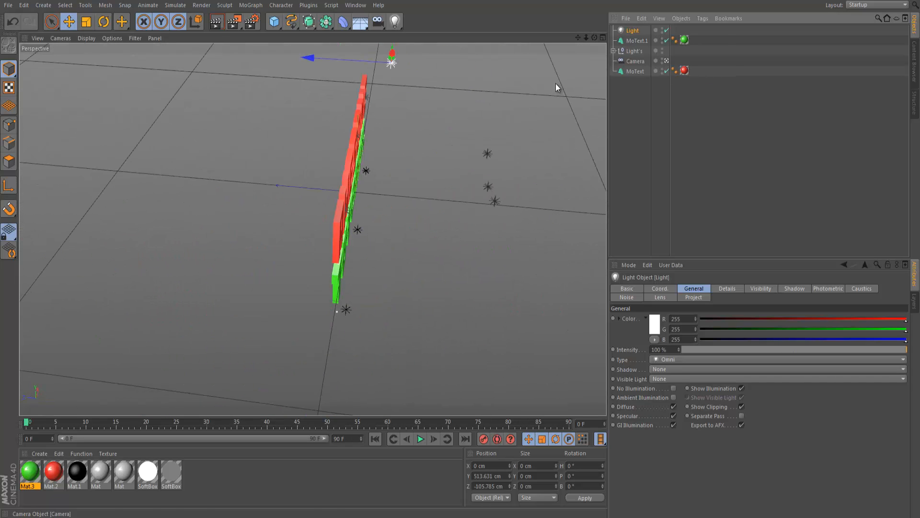
pyautogui.moveTo(342, 65); pyautogui.dragTo(389, 62)
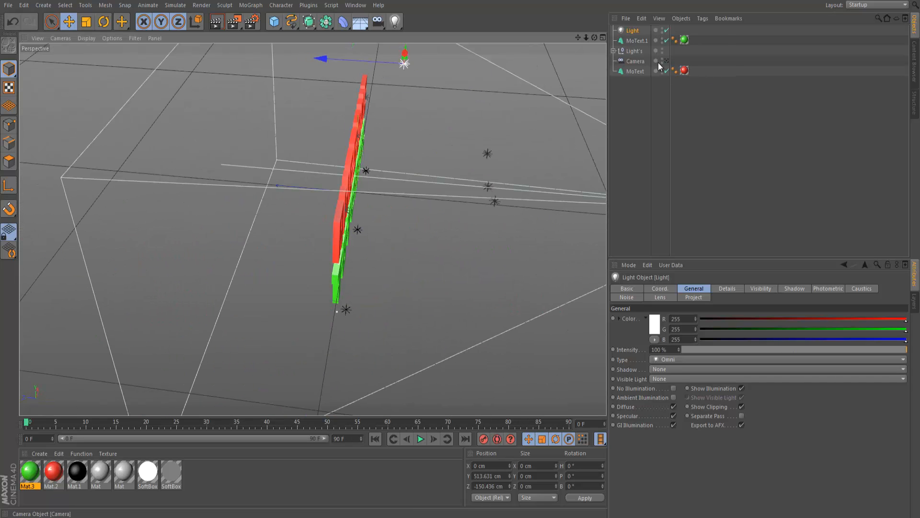
pyautogui.click(666, 61)
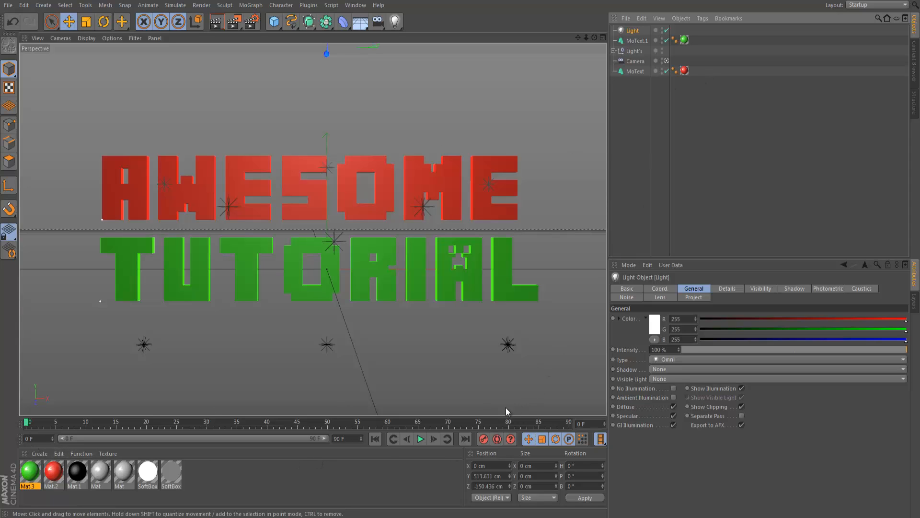
pyautogui.moveTo(340, 440); pyautogui.dragTo(301, 438)
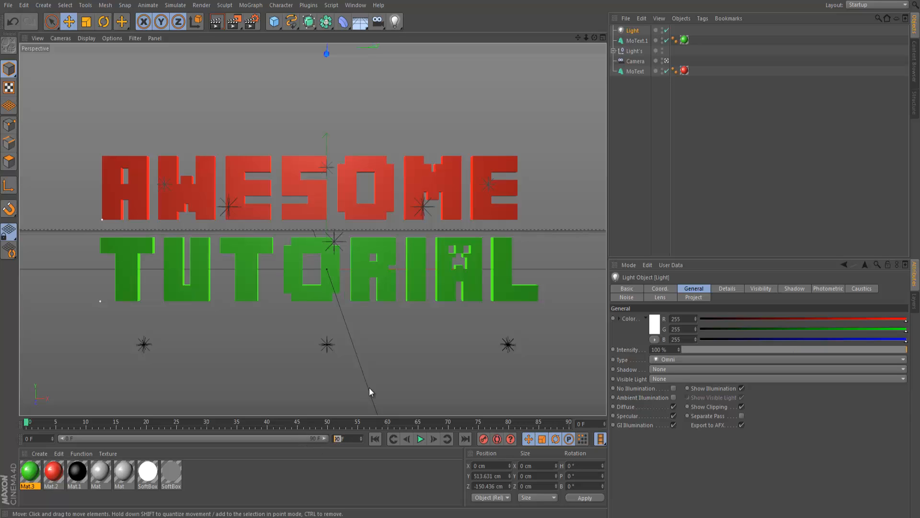
pyautogui.click(346, 479)
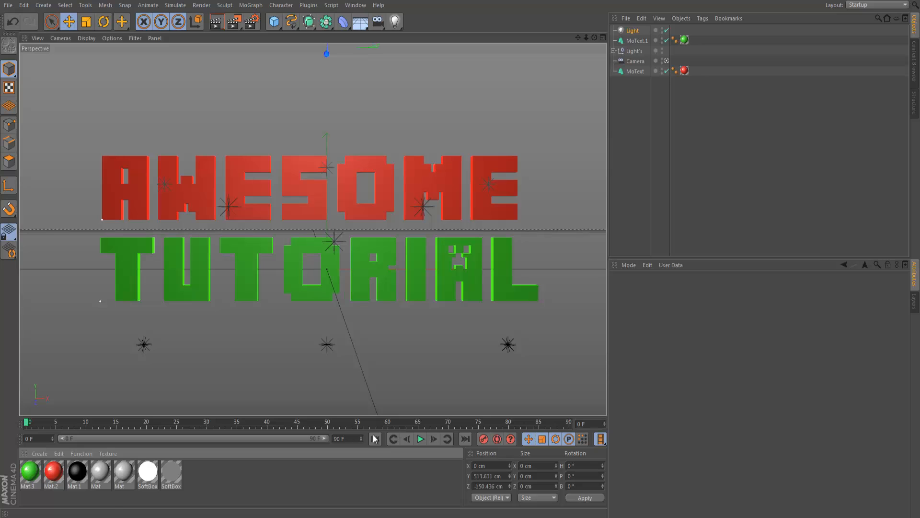
# Go to frame 60 and record keyframes for the "TUTORIAL" and "AWESOME" text objects.
pyautogui.click(388, 422)
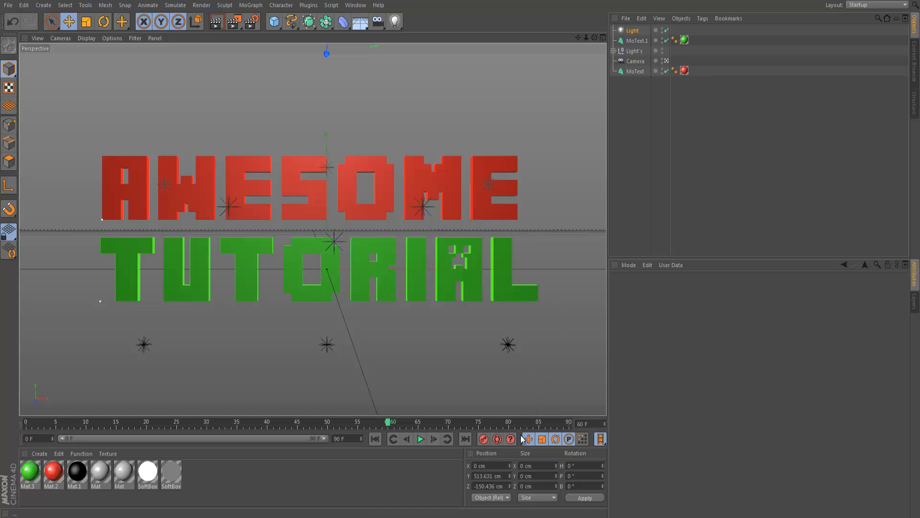
pyautogui.click(639, 41)
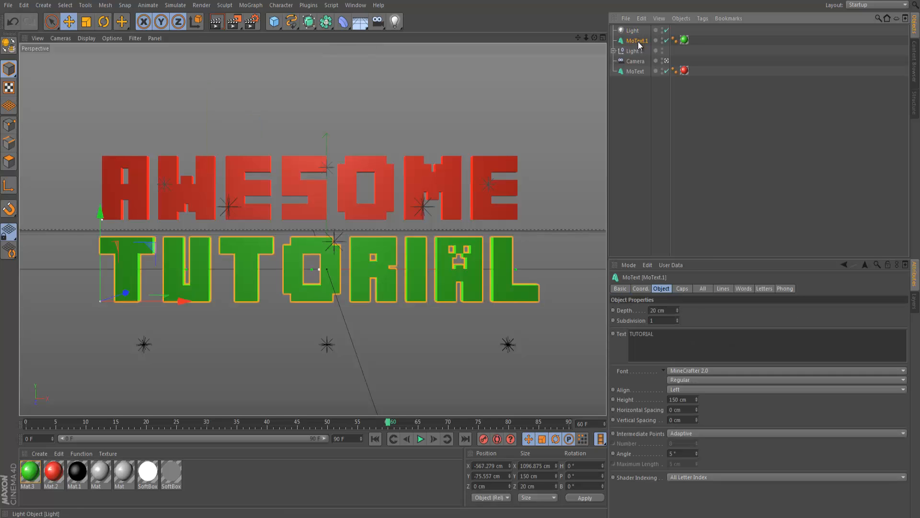
pyautogui.keyDown('ctrl'); pyautogui.click(636, 72); pyautogui.keyUp('ctrl')
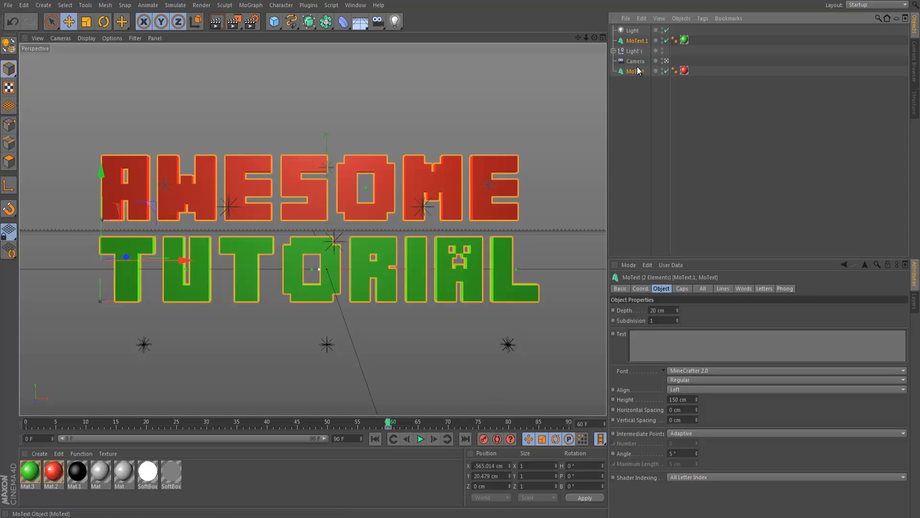
pyautogui.keyDown('ctrl'); pyautogui.click(634, 73); pyautogui.keyUp('ctrl')
pyautogui.keyDown('ctrl'); pyautogui.click(634, 41); pyautogui.keyUp('ctrl')
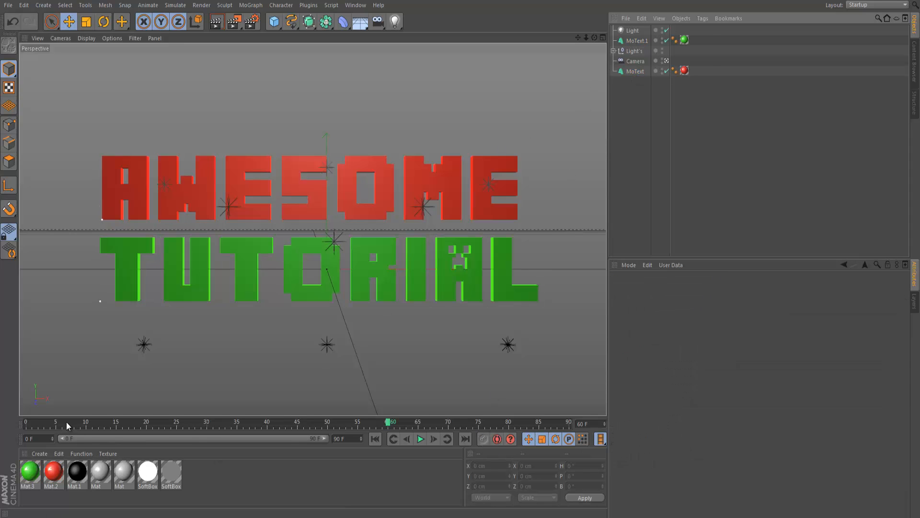
pyautogui.click(635, 41)
pyautogui.click(621, 72)
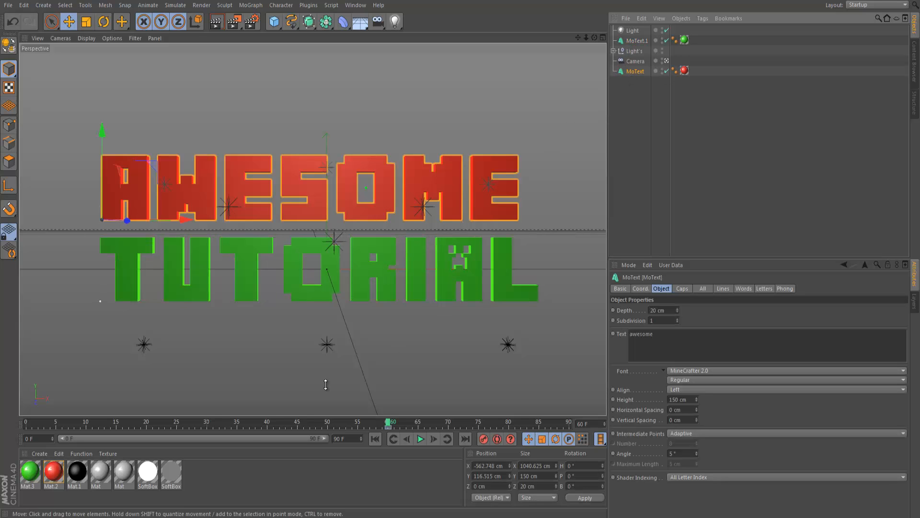
# Go to frame 0, leave the camera view and raise the "AWESOME" text to about Y 2437 cm.
pyautogui.moveTo(105, 424); pyautogui.dragTo(26, 422)
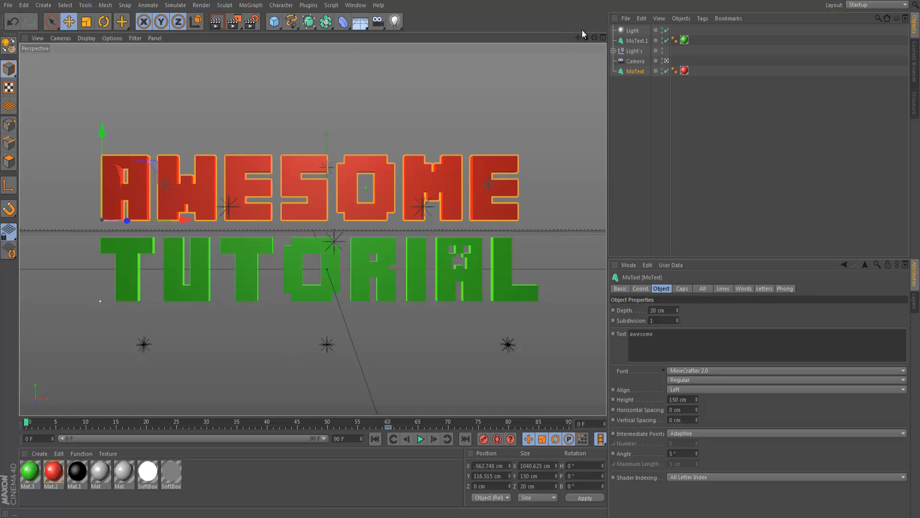
pyautogui.click(665, 61)
pyautogui.click(666, 61)
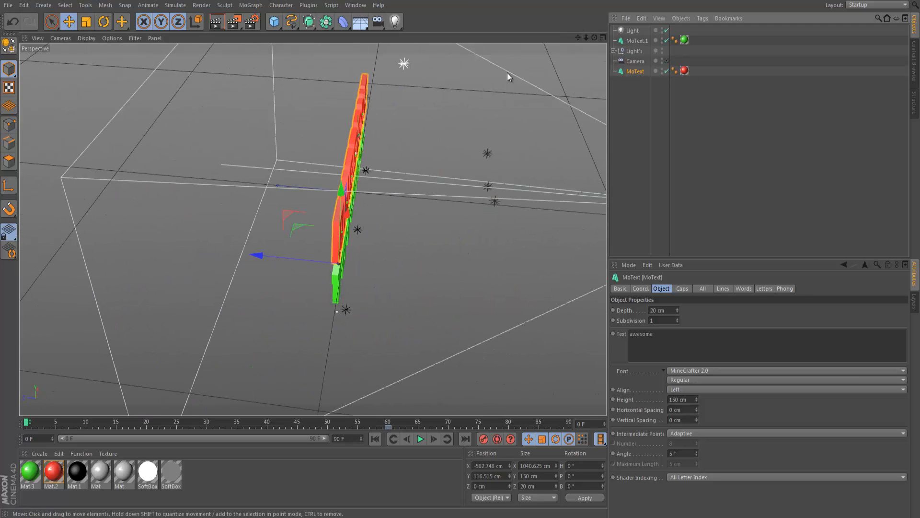
pyautogui.moveTo(457, 254)
pyautogui.keyDown('alt'); pyautogui.mouseDown()
pyautogui.moveTo(443, 257)
pyautogui.moveTo(460, 254)
pyautogui.mouseUp(); pyautogui.keyUp('alt')
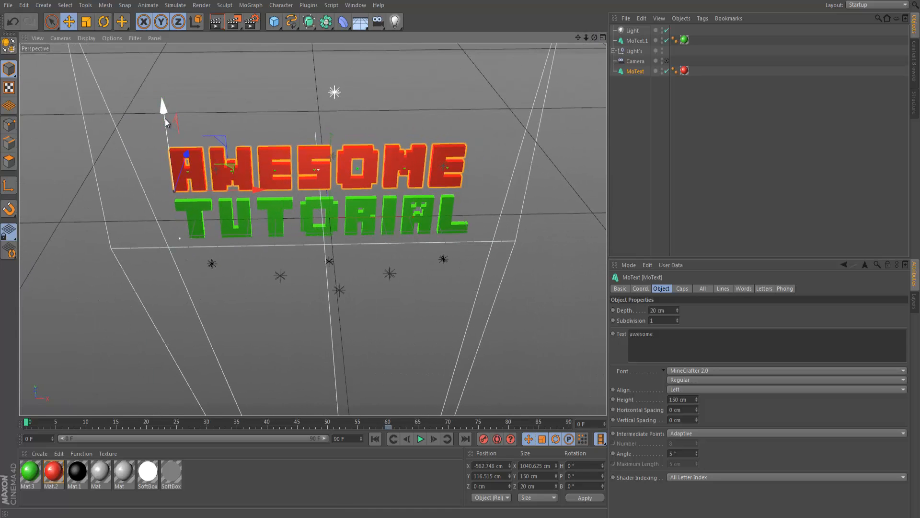
pyautogui.moveTo(165, 119); pyautogui.dragTo(260, 139)
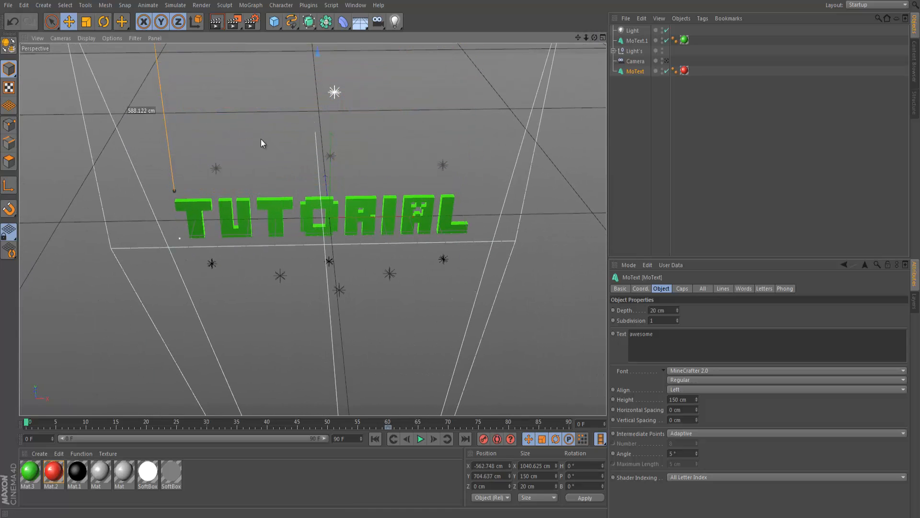
pyautogui.keyDown('alt'); pyautogui.moveTo(483, 181); pyautogui.dragTo(421, 206); pyautogui.keyUp('alt')
pyautogui.scroll(-6, 421, 206)
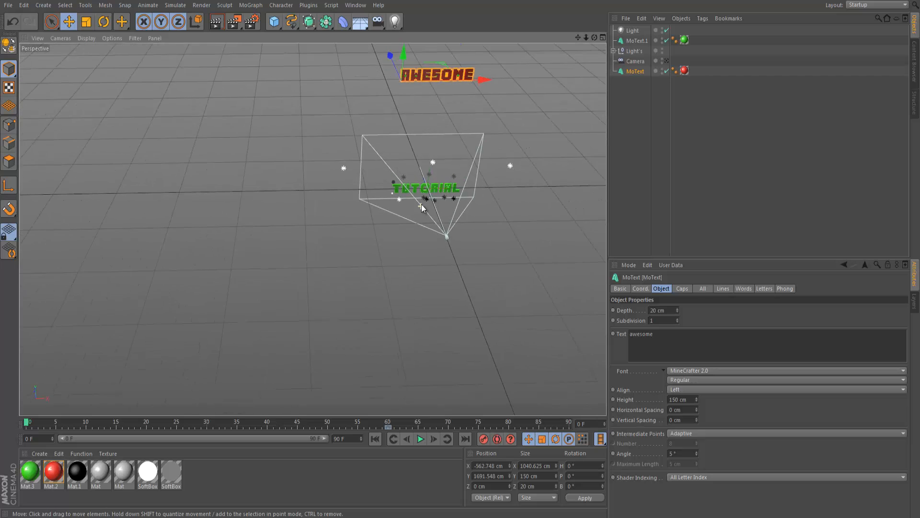
pyautogui.moveTo(410, 82); pyautogui.dragTo(416, 45)
pyautogui.scroll(4, 536, 102)
pyautogui.scroll(3, 536, 102)
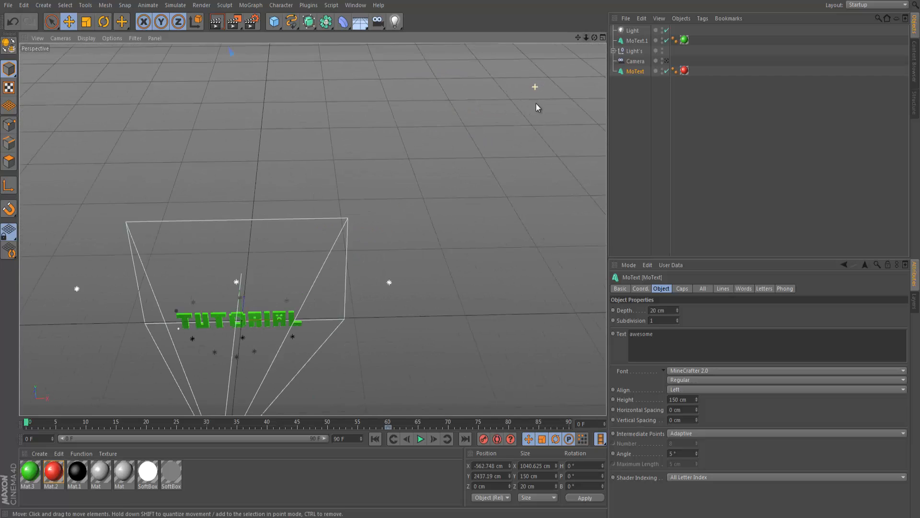
pyautogui.moveTo(461, 258); pyautogui.dragTo(460, 259)
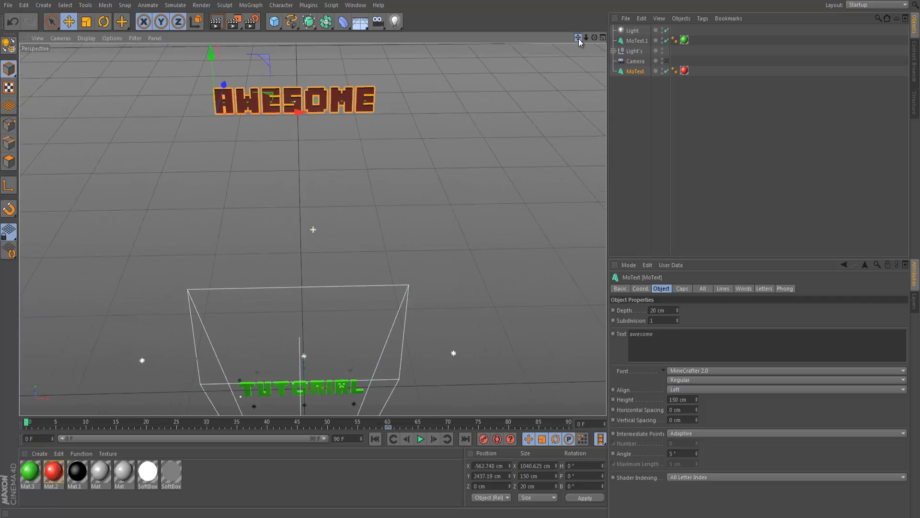
# Rotate the raised "AWESOME" text to a pitch of about -2961° and record its keyframe at frame 0.
pyautogui.scroll(4, 432, 78)
pyautogui.scroll(1, 563, 44)
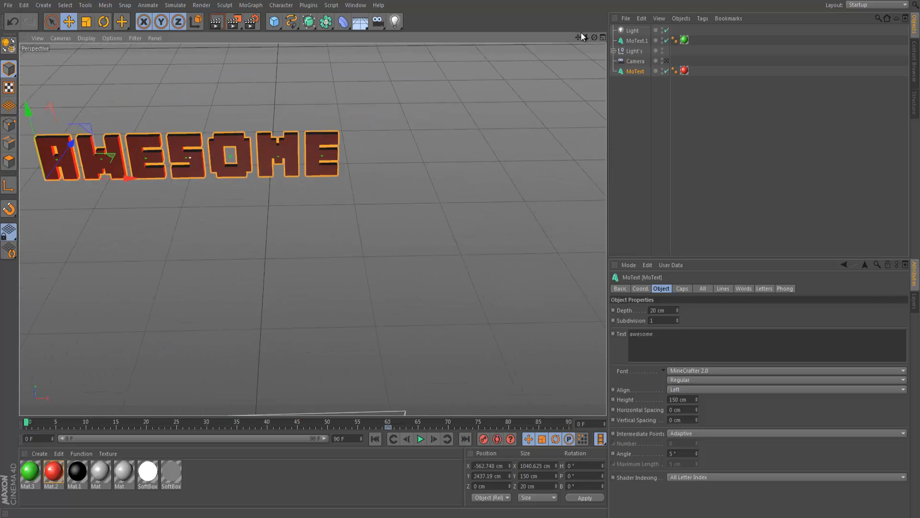
pyautogui.moveTo(581, 36); pyautogui.dragTo(461, 254)
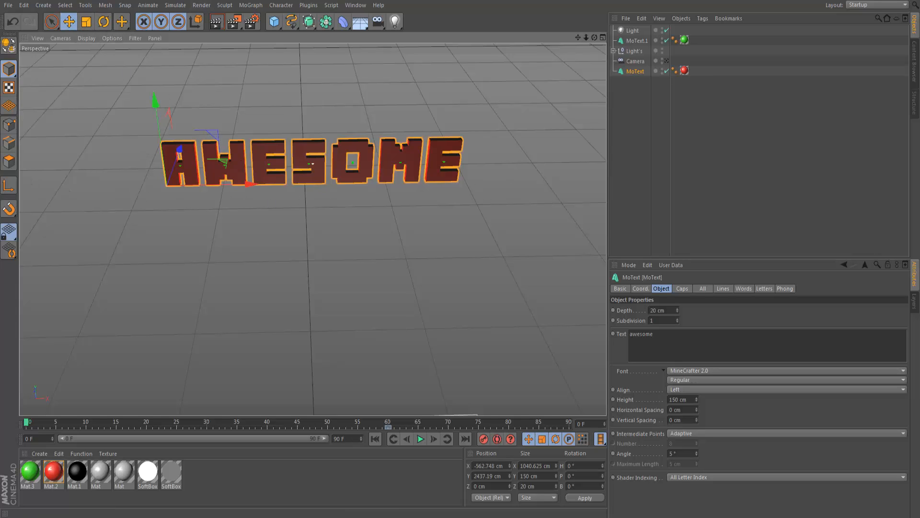
pyautogui.click(104, 23)
pyautogui.moveTo(159, 195); pyautogui.dragTo(460, 262)
pyautogui.moveTo(442, 234); pyautogui.dragTo(459, 256)
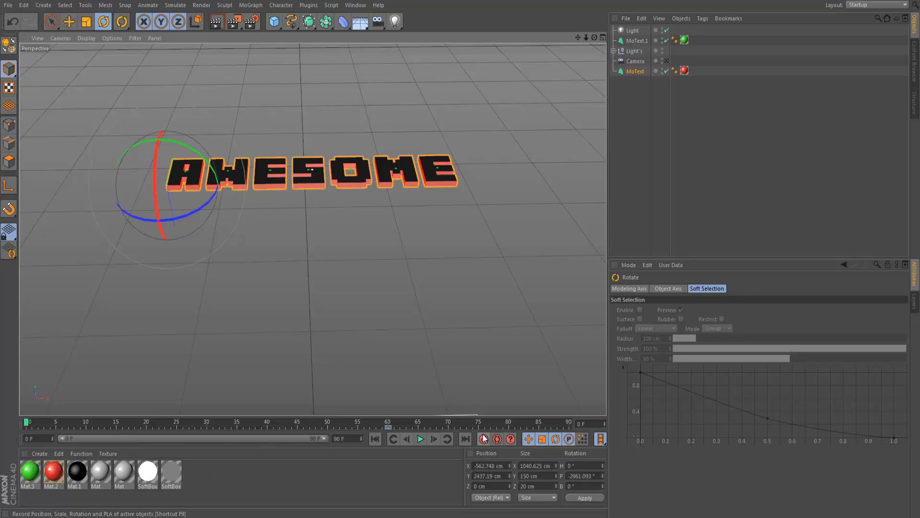
# Return to the camera view and play the "AWESOME" text animation, stopping after frame 60.
pyautogui.click(666, 61)
pyautogui.click(421, 439)
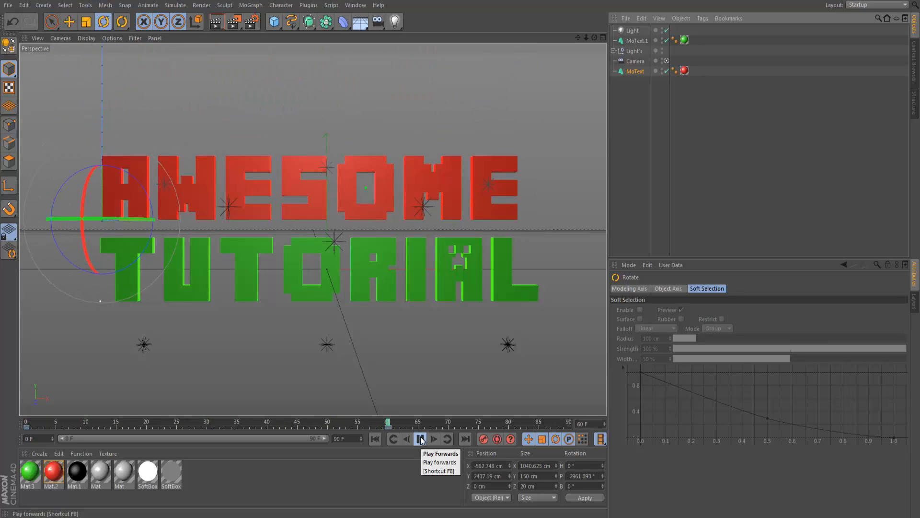
pyautogui.click(420, 439)
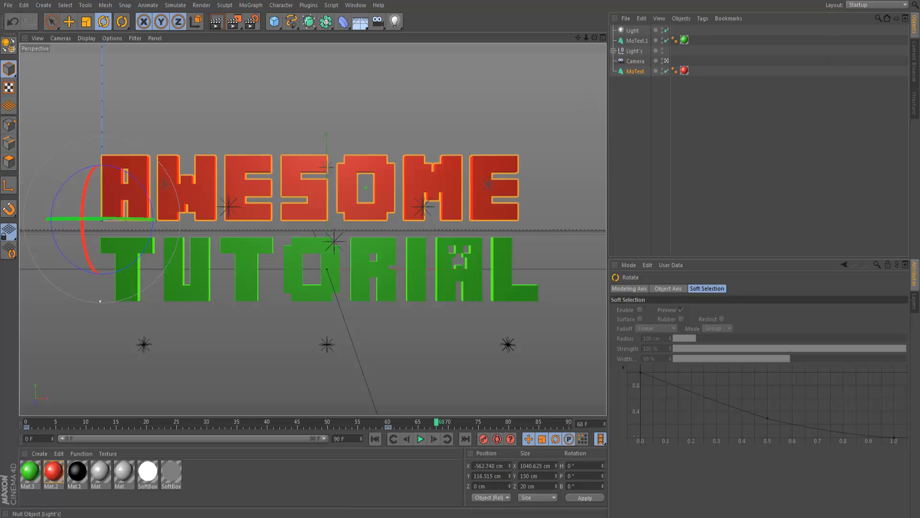
# Select the "TUTORIAL" text, leave the camera view to show the whole scene and activate the Move tool.
pyautogui.click(636, 41)
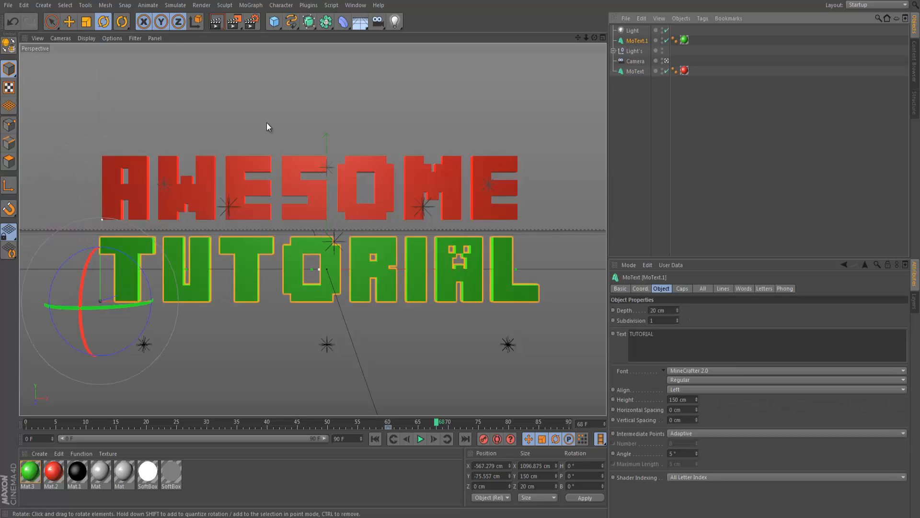
pyautogui.click(666, 61)
pyautogui.scroll(-4, 340, 293)
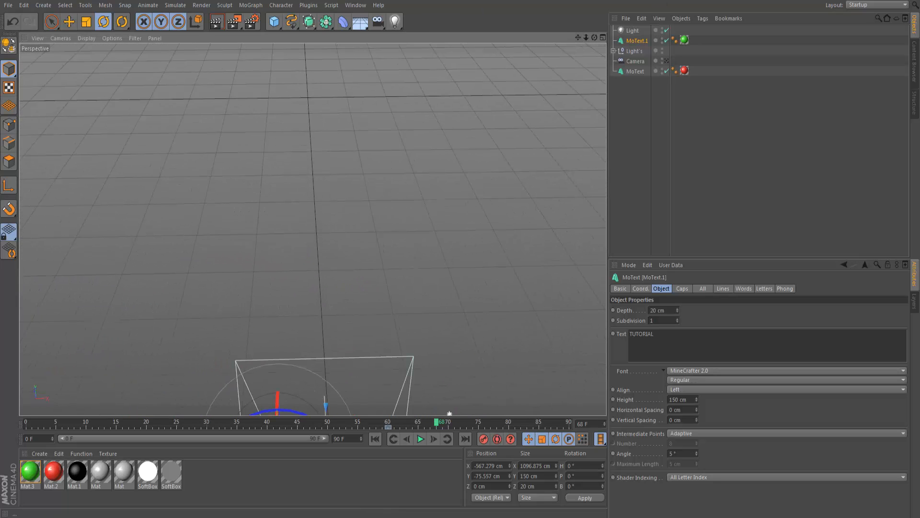
pyautogui.moveTo(577, 39); pyautogui.dragTo(460, 252)
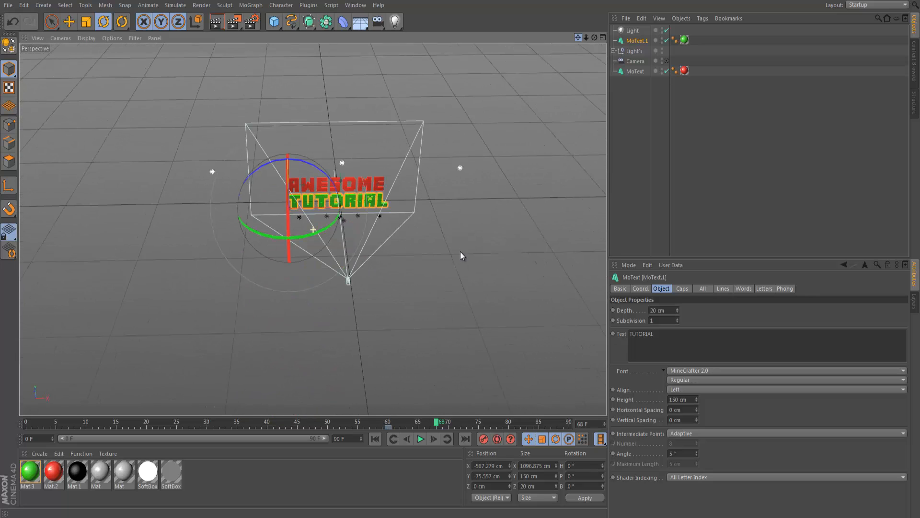
pyautogui.click(69, 22)
pyautogui.moveTo(364, 206); pyautogui.dragTo(75, 234)
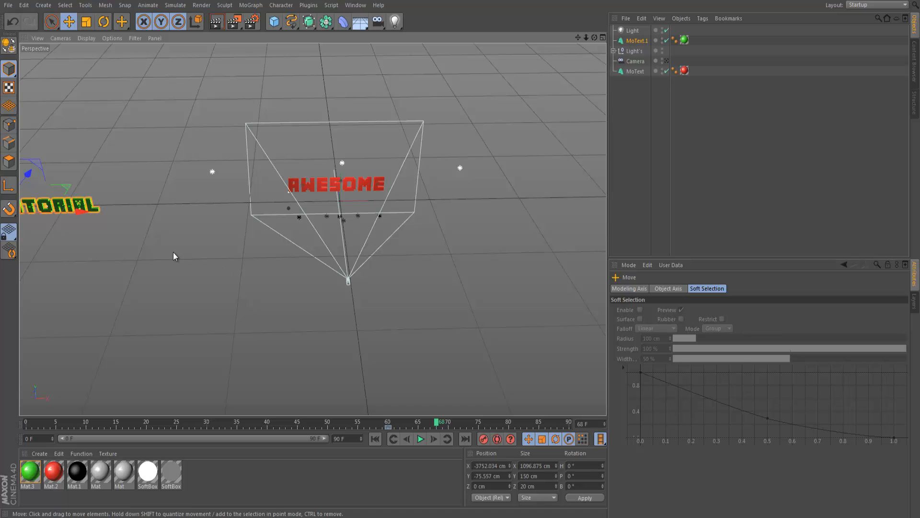
pyautogui.scroll(-6, 408, 177)
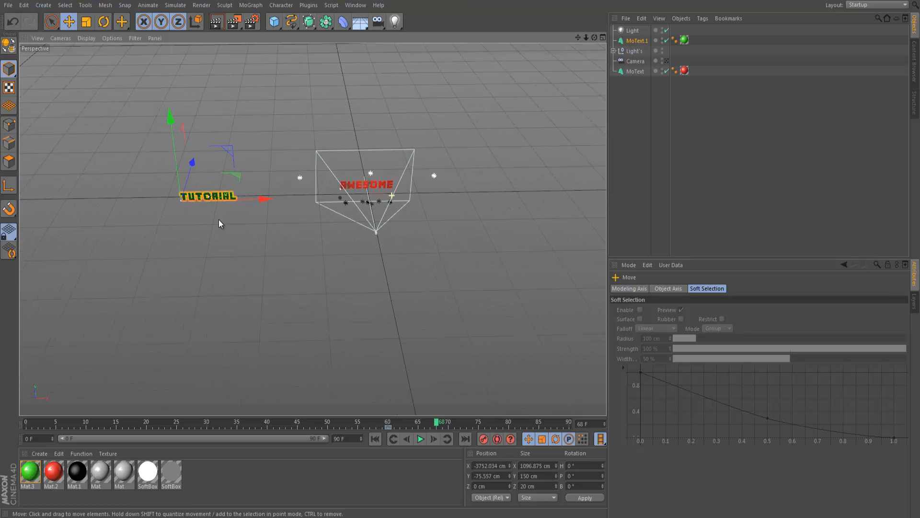
pyautogui.moveTo(265, 198); pyautogui.dragTo(159, 224)
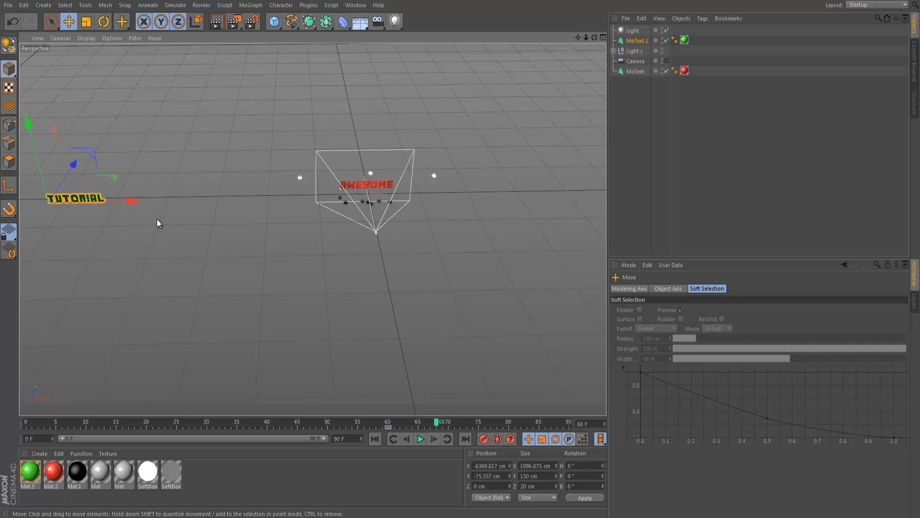
# Go to frame 0, move the "TUTORIAL" text sideways to about X -7237 cm and record its keyframe.
pyautogui.moveTo(434, 422); pyautogui.dragTo(0, 416)
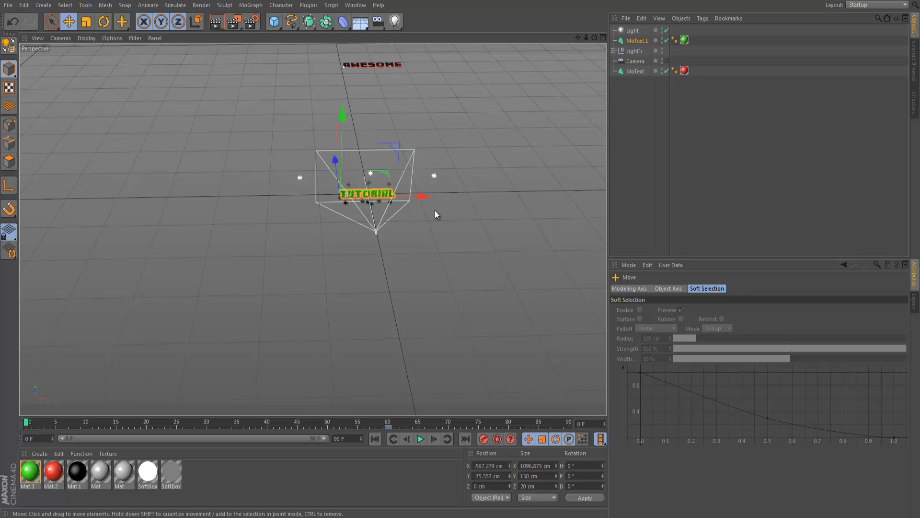
pyautogui.moveTo(422, 197); pyautogui.dragTo(89, 214)
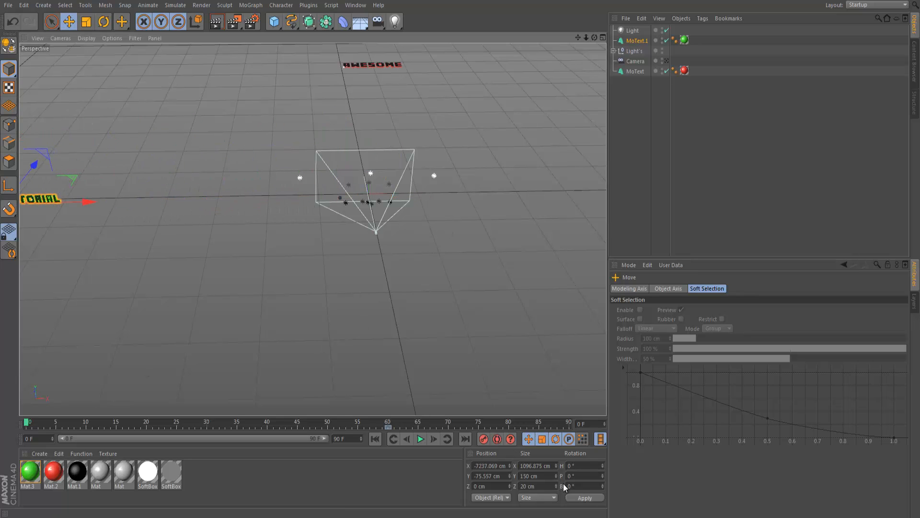
pyautogui.click(483, 439)
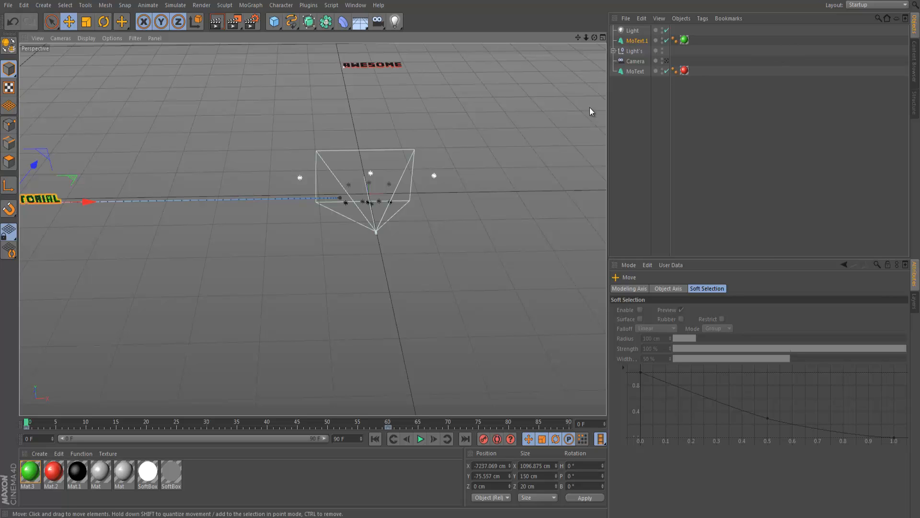
# Look through the camera again and play the animation of both text lines past frame 60.
pyautogui.click(667, 61)
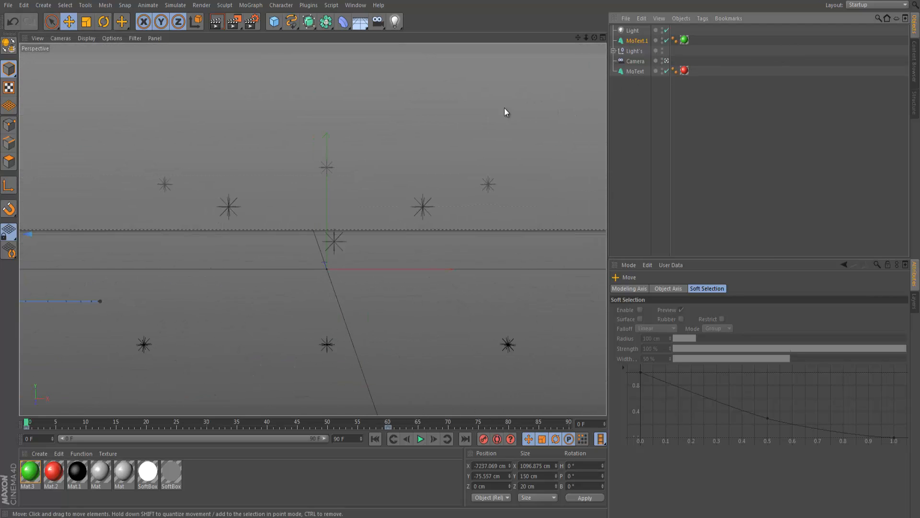
pyautogui.click(420, 439)
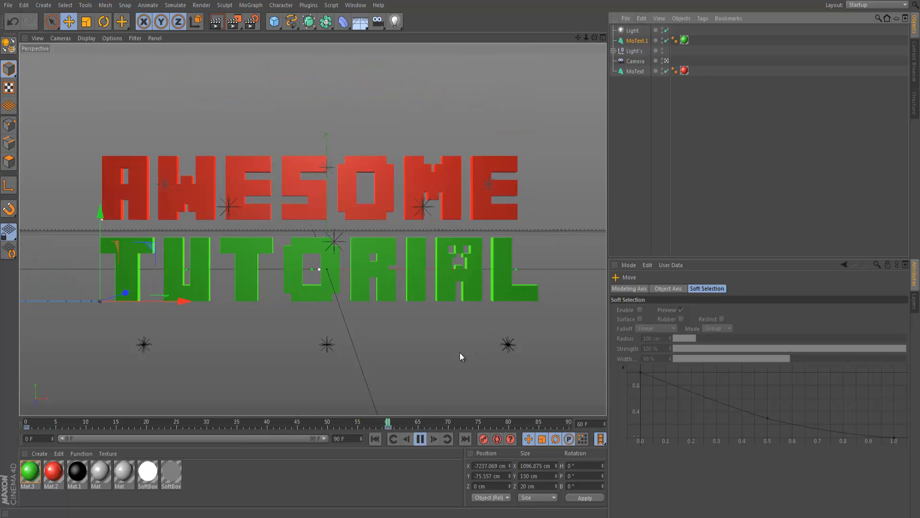
pyautogui.click(420, 439)
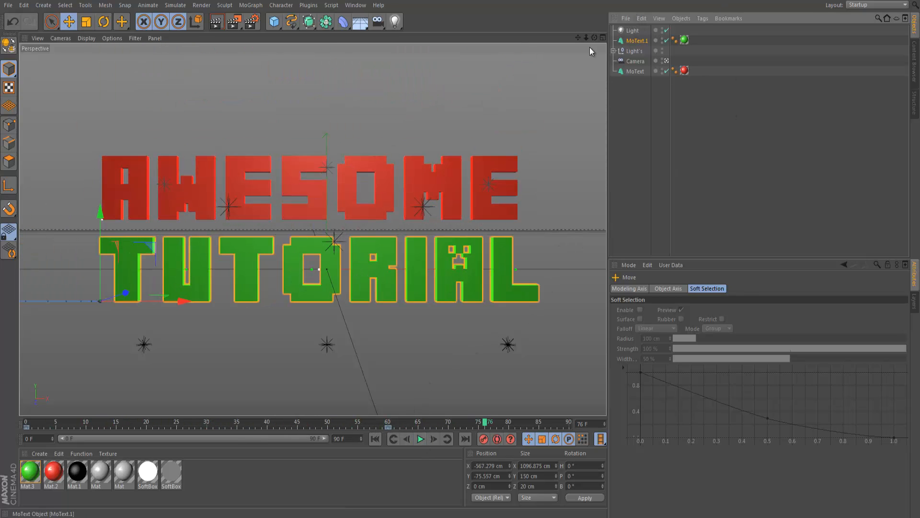
# Nudge the camera's framing of the two-line title and replay the animation from frame 0.
pyautogui.moveTo(578, 37); pyautogui.dragTo(582, 36)
pyautogui.moveTo(460, 254); pyautogui.dragTo(464, 258)
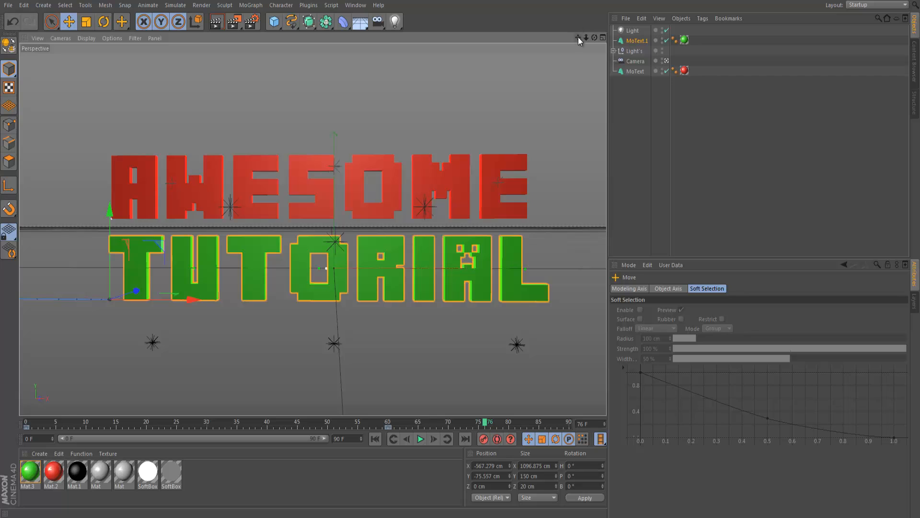
pyautogui.moveTo(578, 36); pyautogui.dragTo(591, 39)
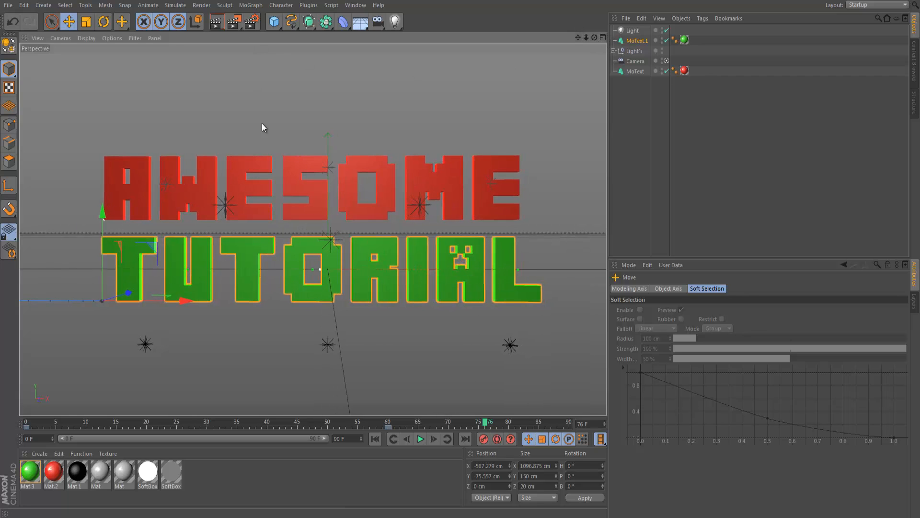
pyautogui.moveTo(102, 426); pyautogui.dragTo(19, 423)
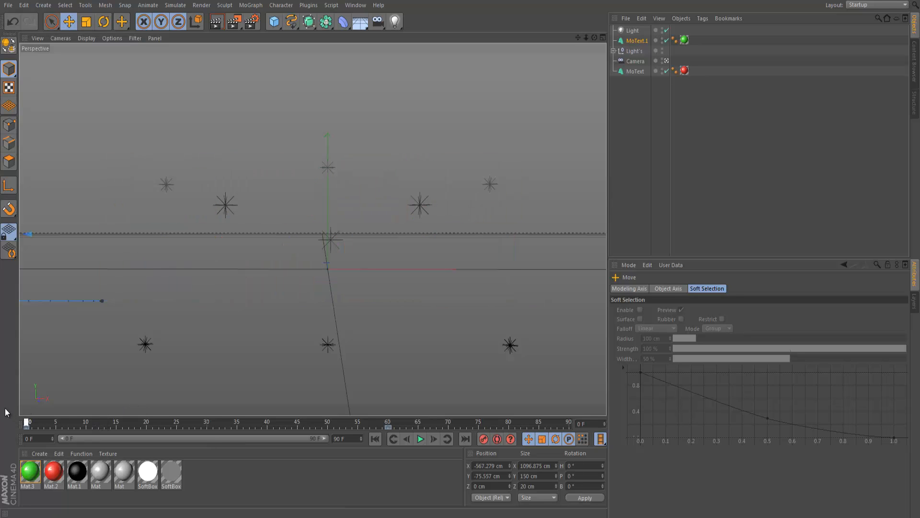
pyautogui.click(421, 438)
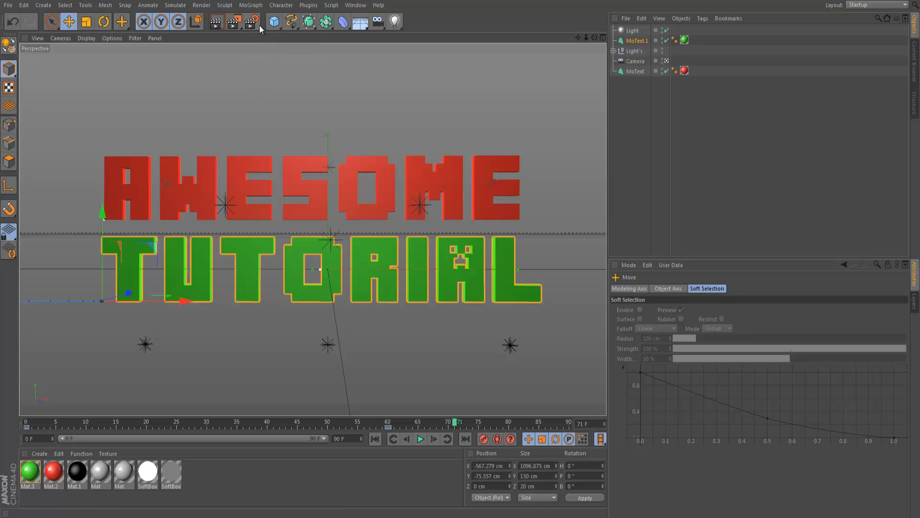
# Add a Background object to the scene and create a new material.
pyautogui.click(361, 22)
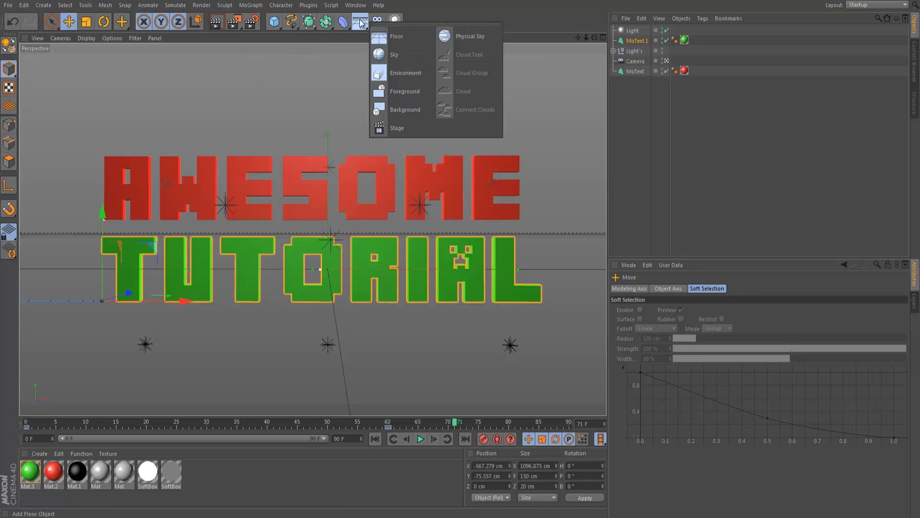
pyautogui.click(407, 107)
pyautogui.doubleClick(224, 482)
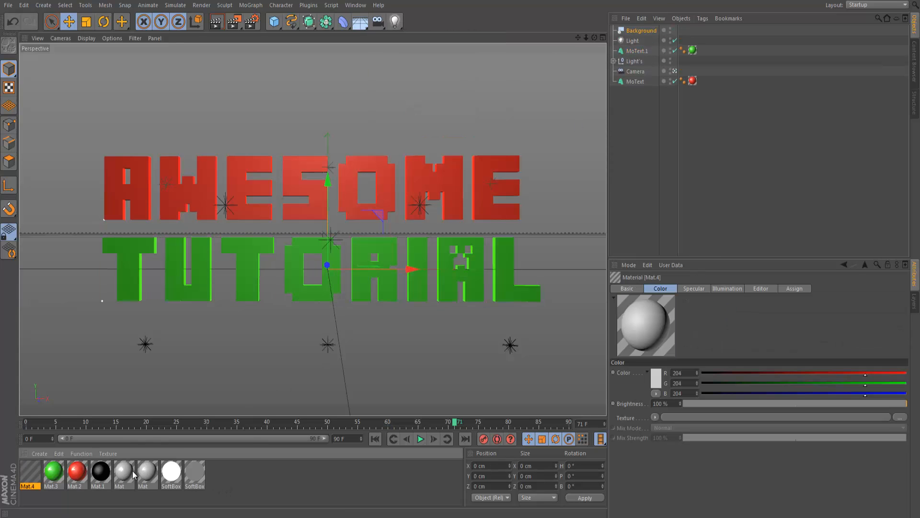
pyautogui.doubleClick(27, 472)
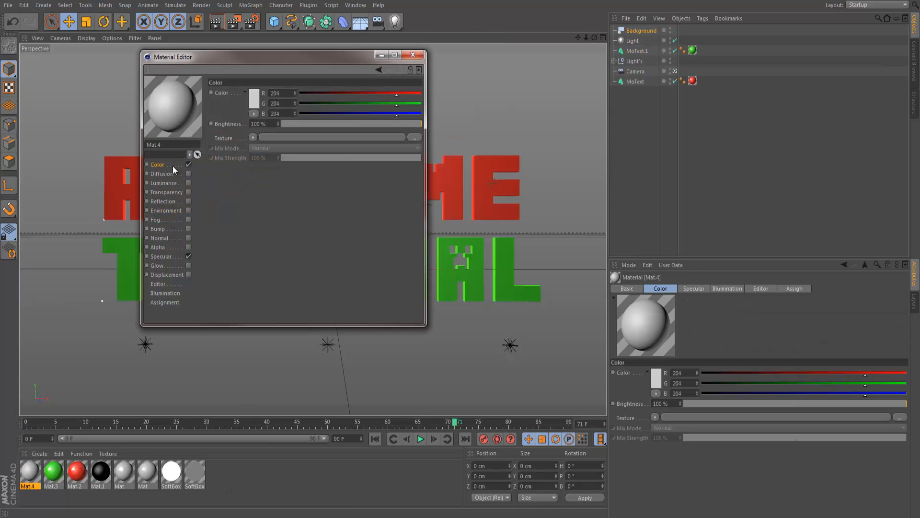
pyautogui.click(253, 99)
pyautogui.click(254, 96)
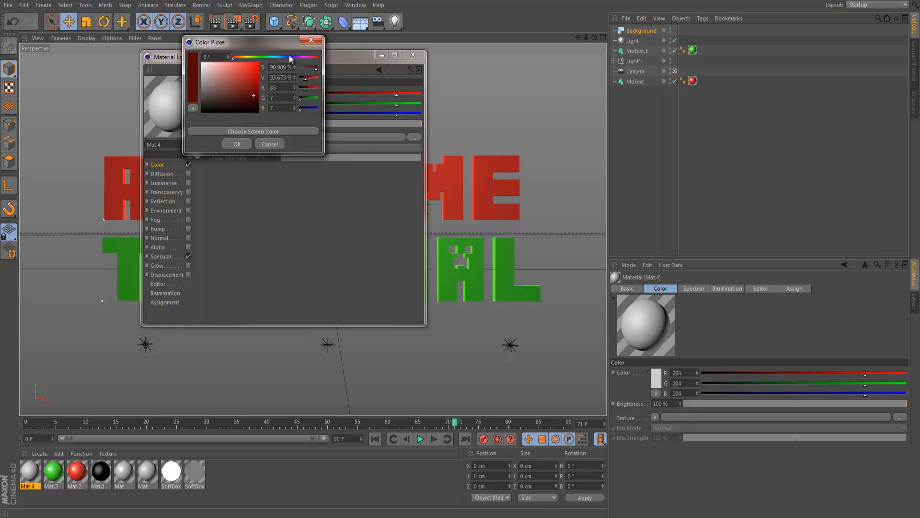
pyautogui.click(289, 56)
pyautogui.moveTo(234, 97); pyautogui.dragTo(259, 62)
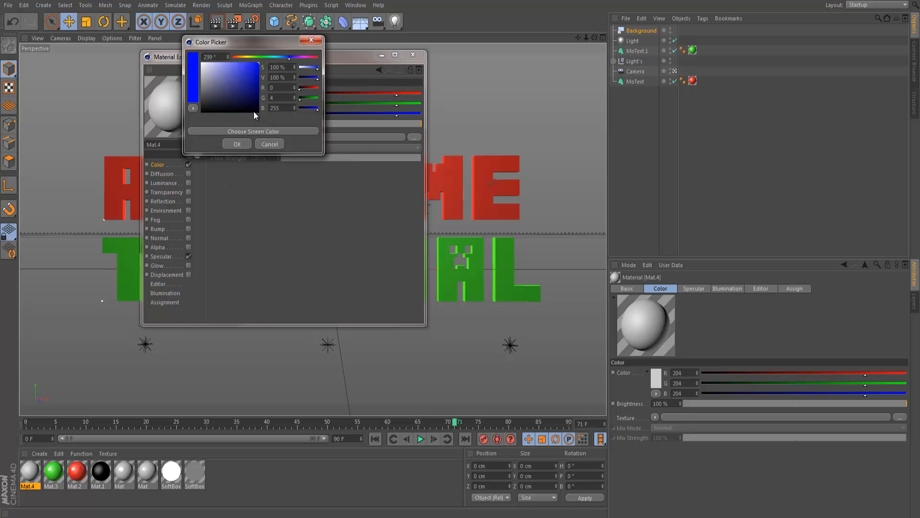
pyautogui.click(262, 144)
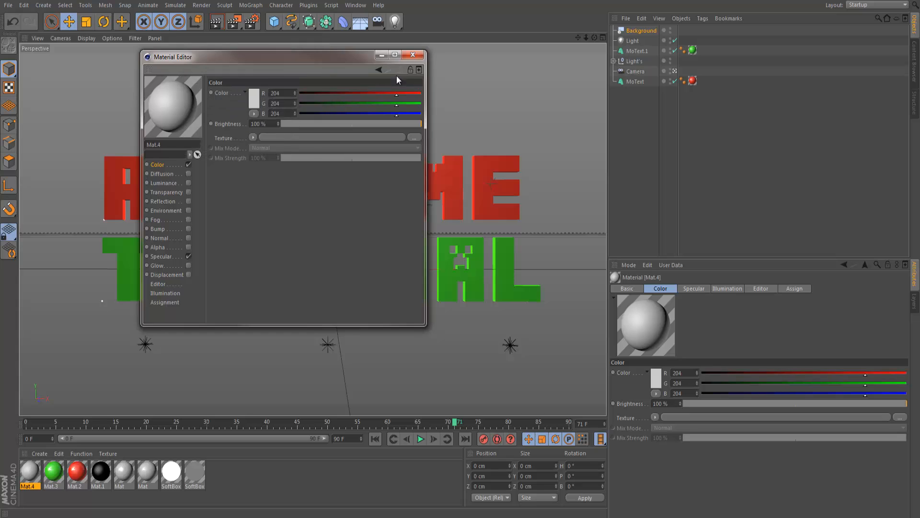
pyautogui.click(413, 55)
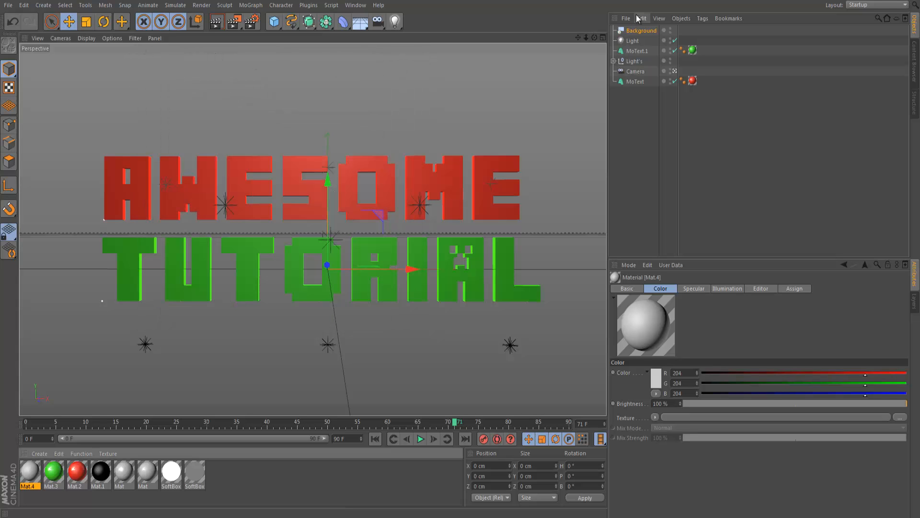
# Delete the Background object and search the Desktop for CONCERSION in the Open File dialog.
pyautogui.press('Delete')
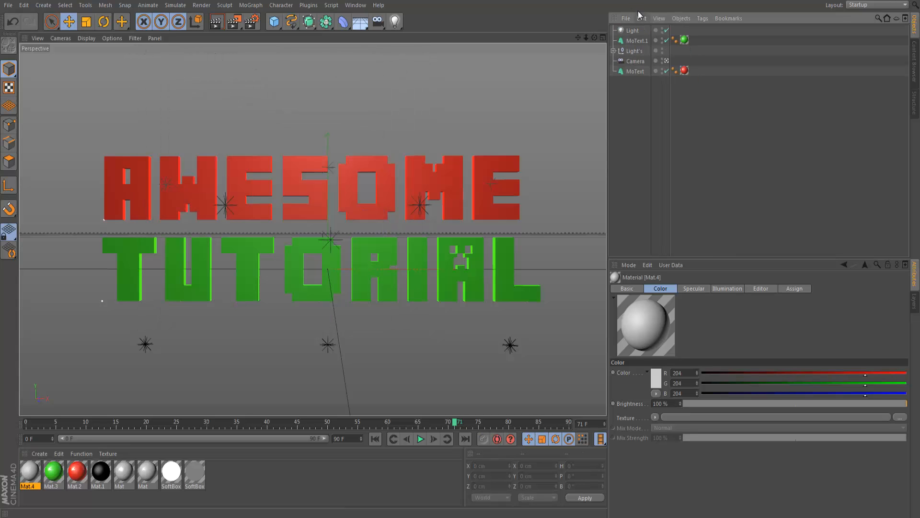
pyautogui.click(8, 5)
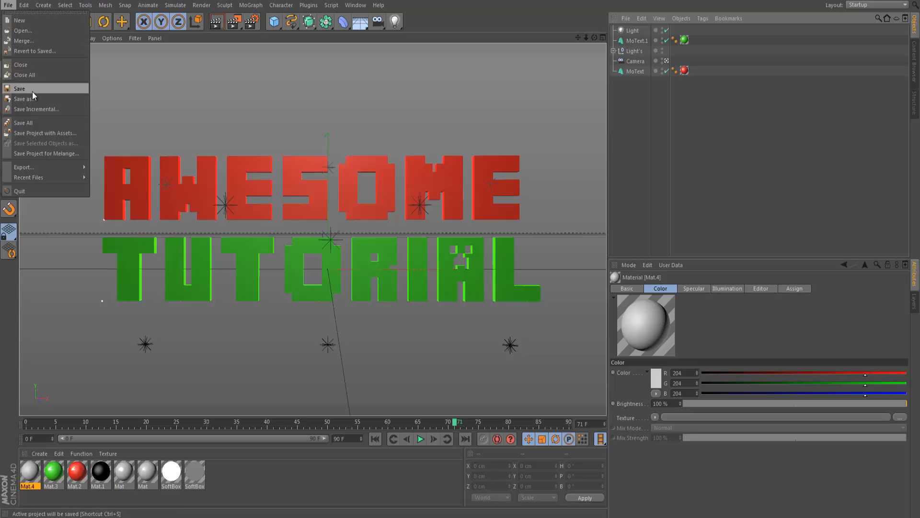
pyautogui.click(41, 41)
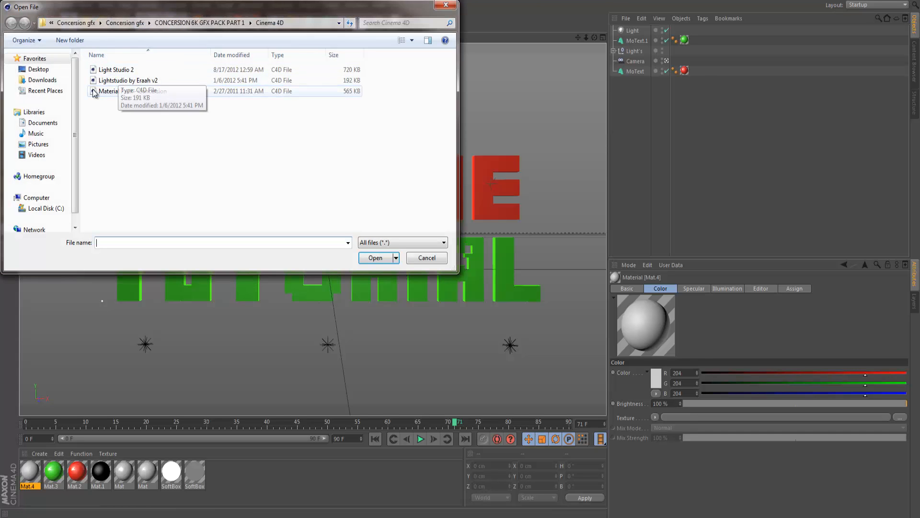
pyautogui.click(42, 69)
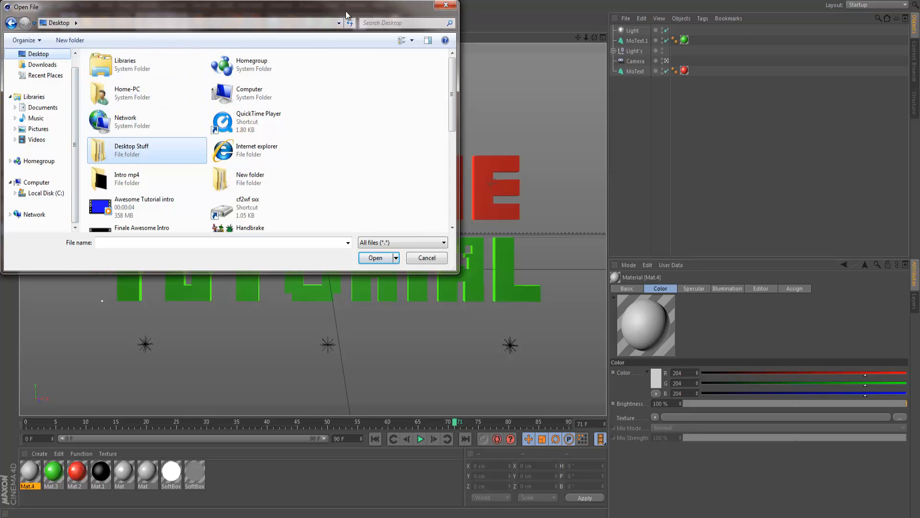
pyautogui.click(367, 22)
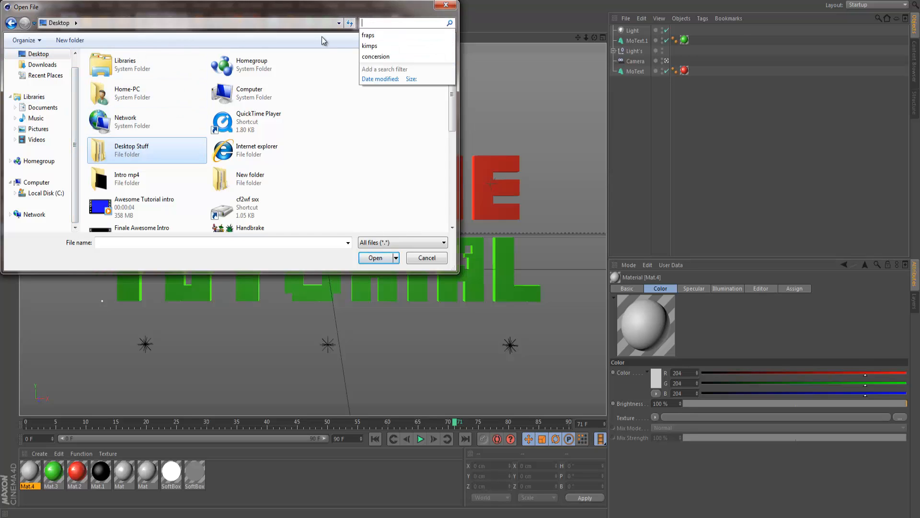
pyautogui.write('CONCERSION')
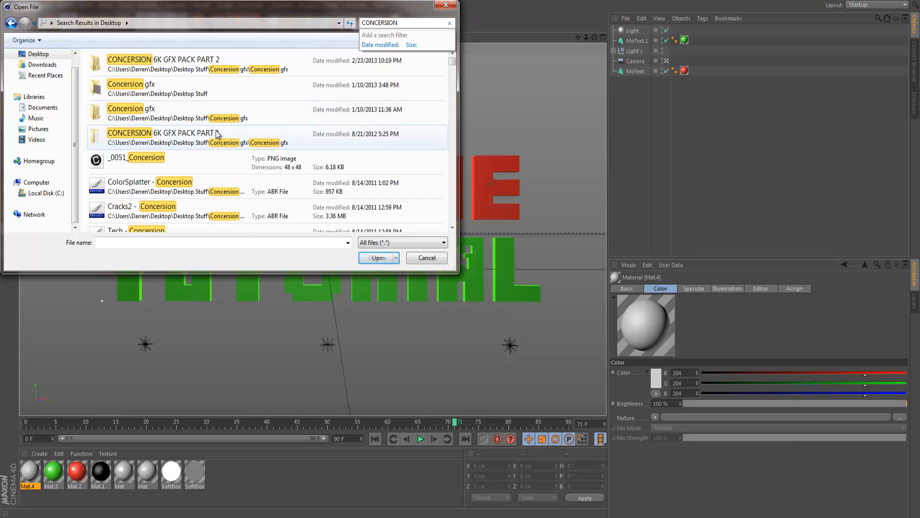
# Browse the CONCERSION 6K GFX PACK folders and try to open the Black Backdrop image from PART 2's Textures folder.
pyautogui.click(180, 132)
pyautogui.doubleClick(181, 132)
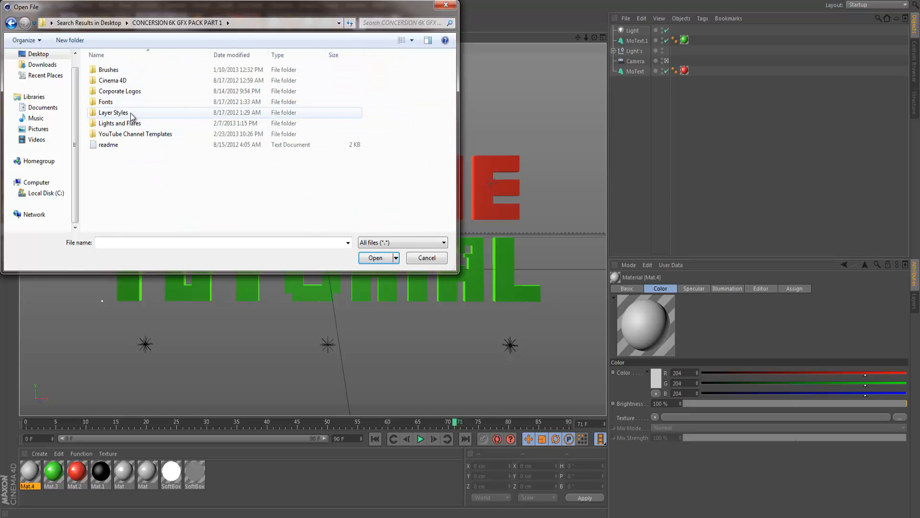
pyautogui.click(11, 22)
pyautogui.doubleClick(127, 62)
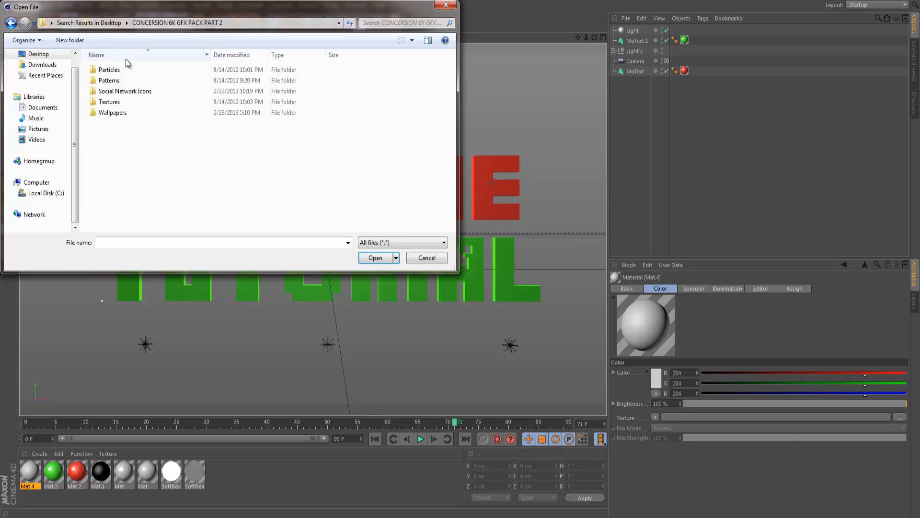
pyautogui.doubleClick(126, 101)
pyautogui.scroll(-1, 163, 154)
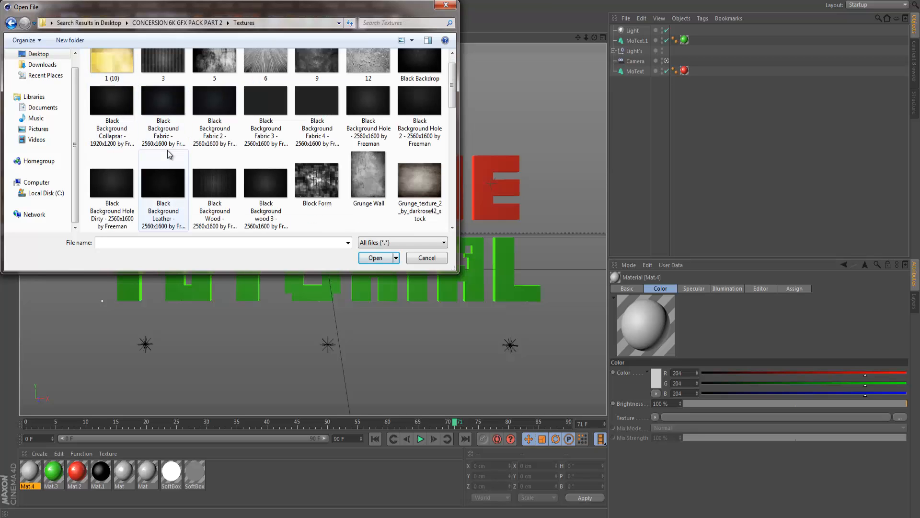
pyautogui.scroll(1, 171, 152)
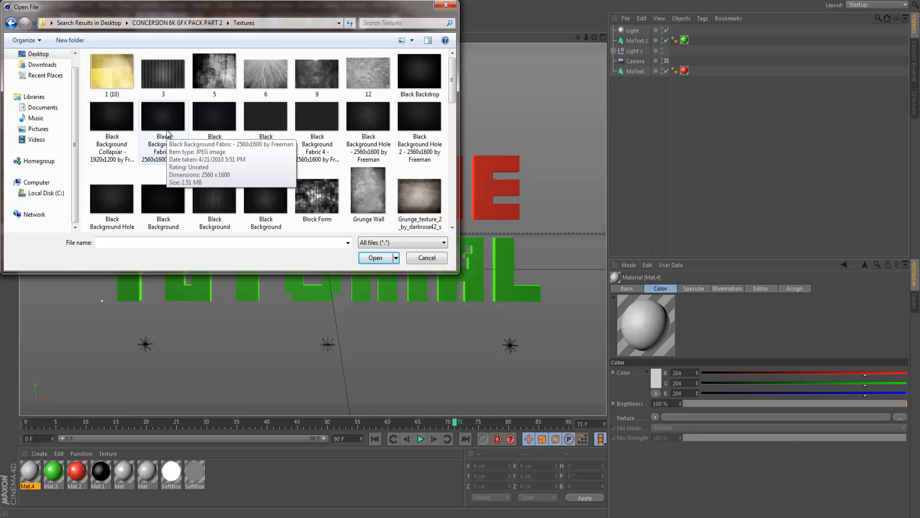
pyautogui.click(434, 63)
pyautogui.click(376, 257)
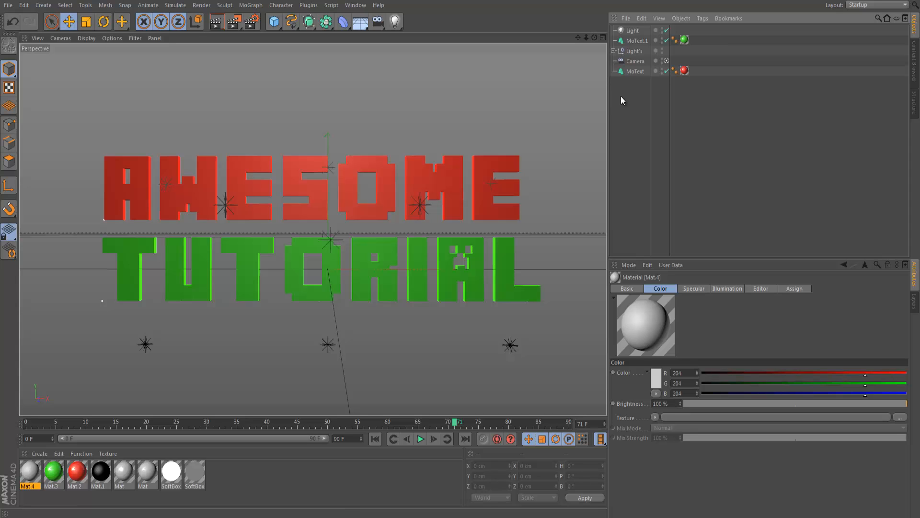
pyautogui.click(635, 72)
pyautogui.click(636, 40)
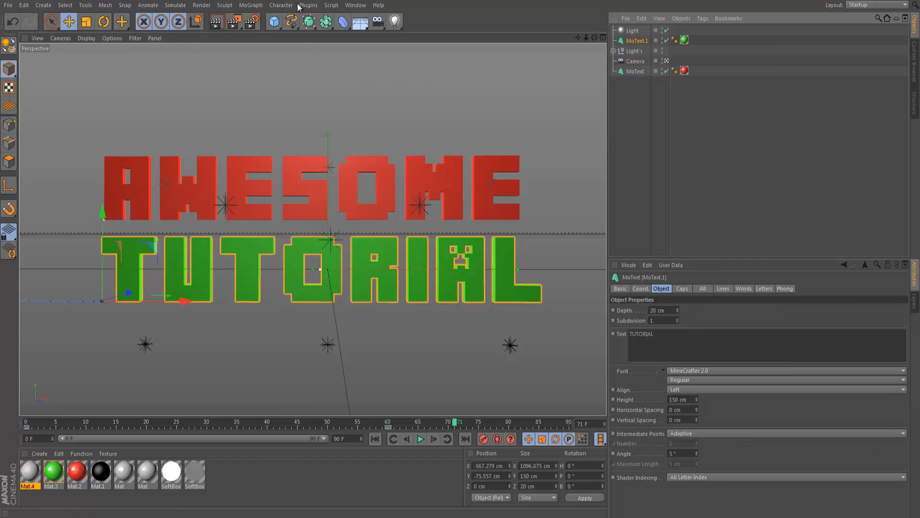
pyautogui.click(253, 6)
pyautogui.moveTo(276, 7)
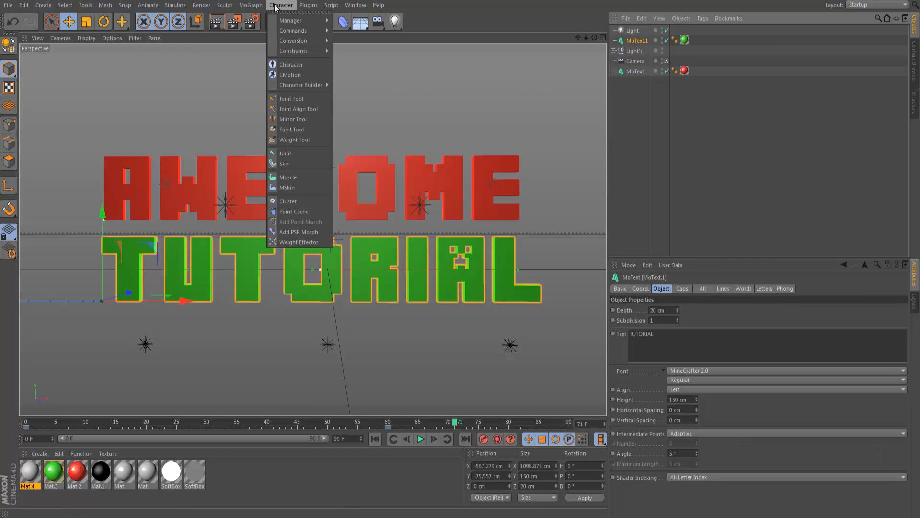
pyautogui.moveTo(306, 7)
pyautogui.press('Escape')
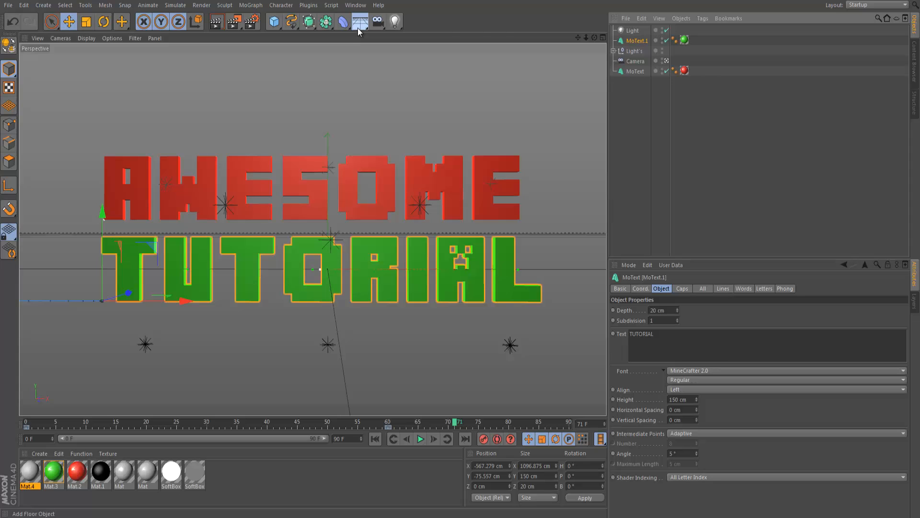
# Add a Background object to the scene.
pyautogui.click(357, 28)
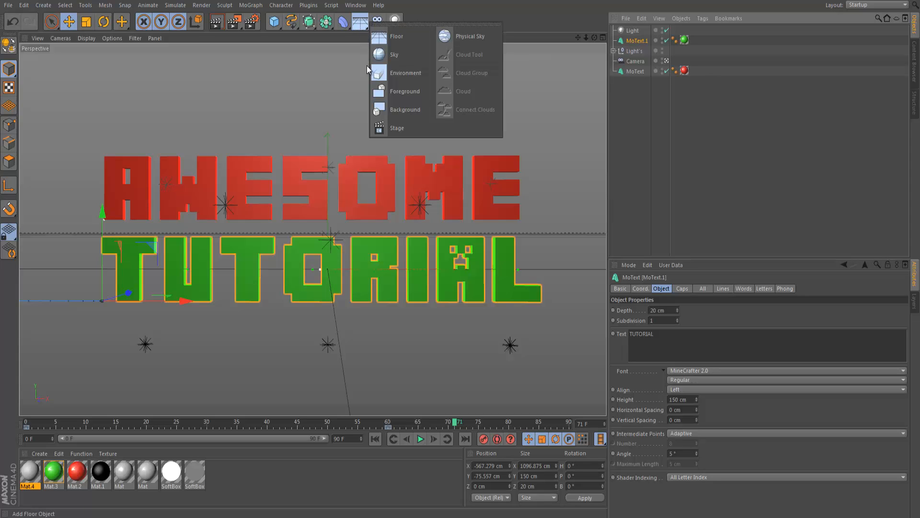
pyautogui.click(375, 104)
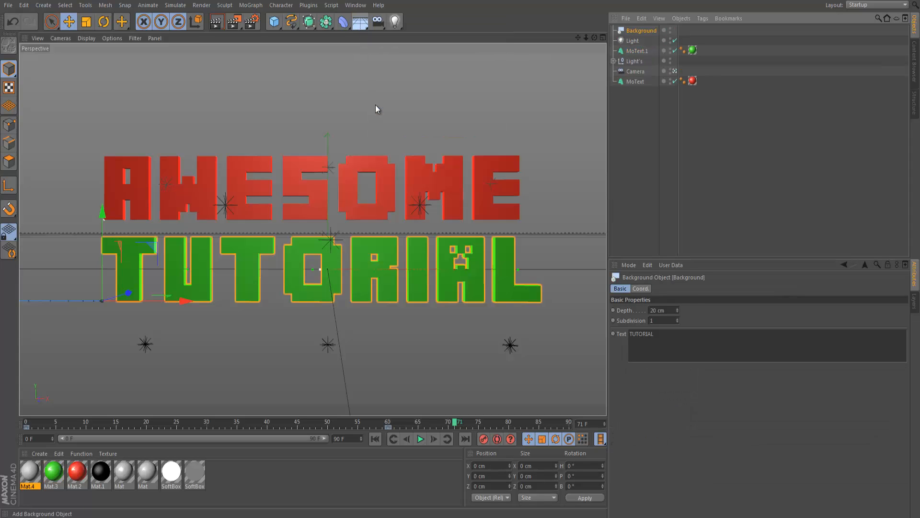
# Try loading the textures of the selected Mat.4 material, including unloading and reloading them.
pyautogui.click(107, 454)
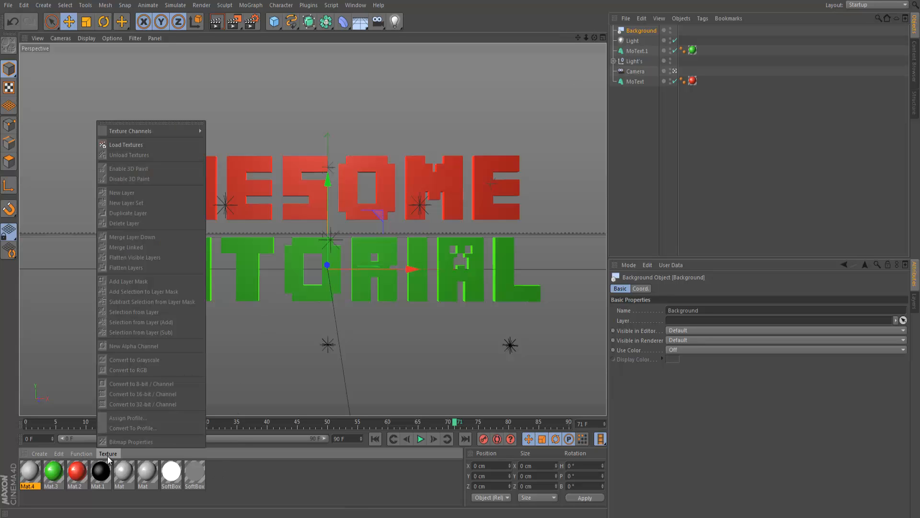
pyautogui.click(126, 144)
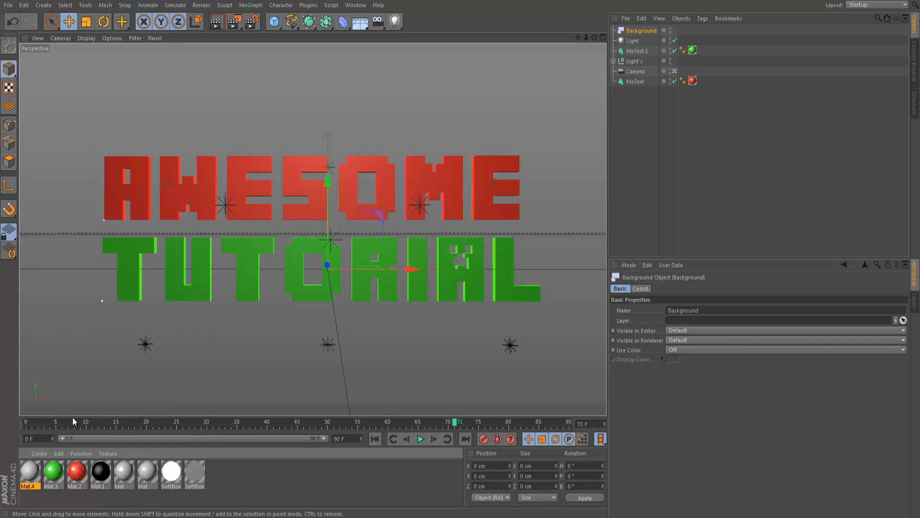
pyautogui.click(103, 453)
pyautogui.moveTo(122, 131)
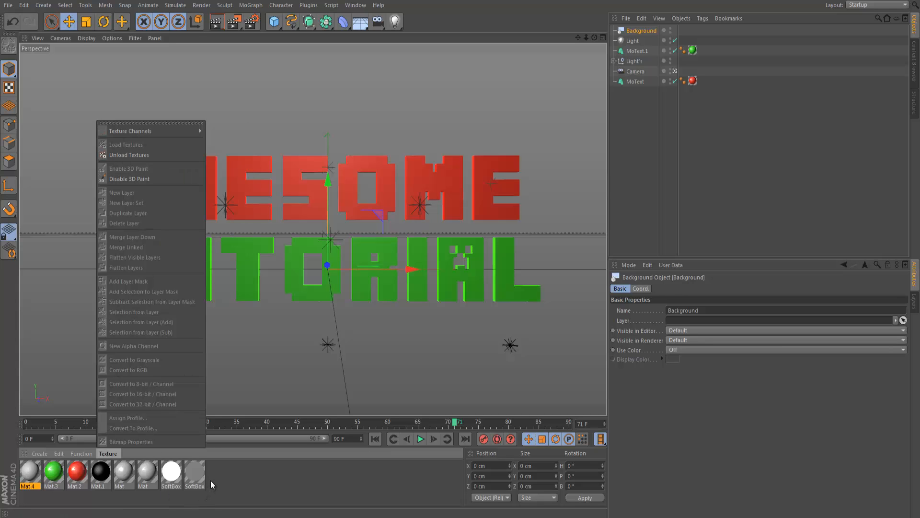
pyautogui.click(88, 472)
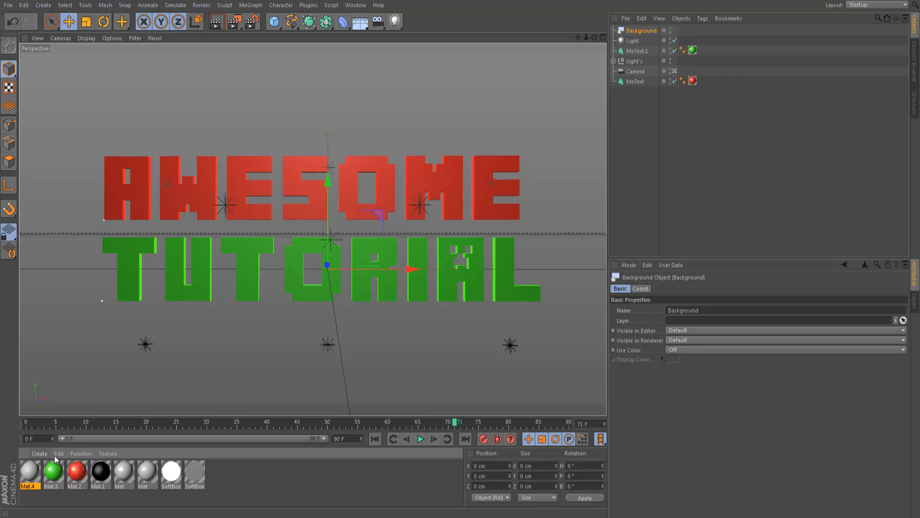
pyautogui.click(72, 454)
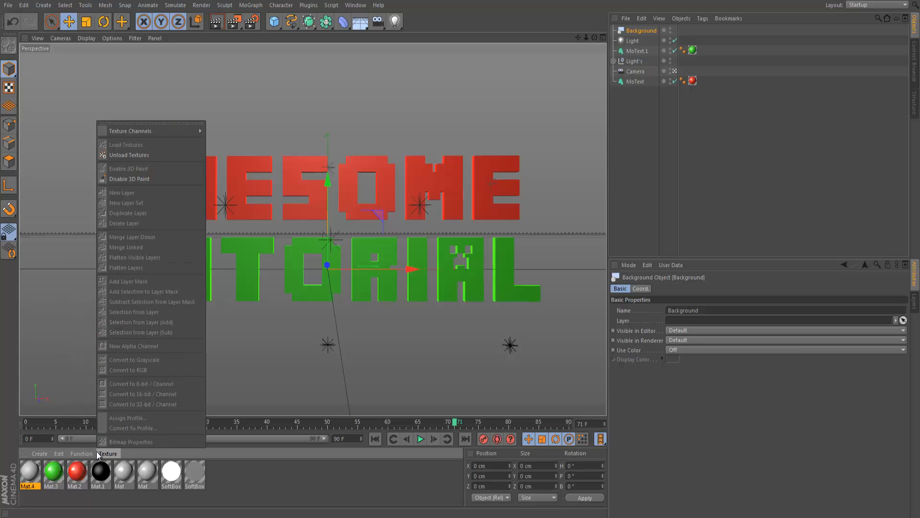
pyautogui.moveTo(103, 452)
pyautogui.click(132, 155)
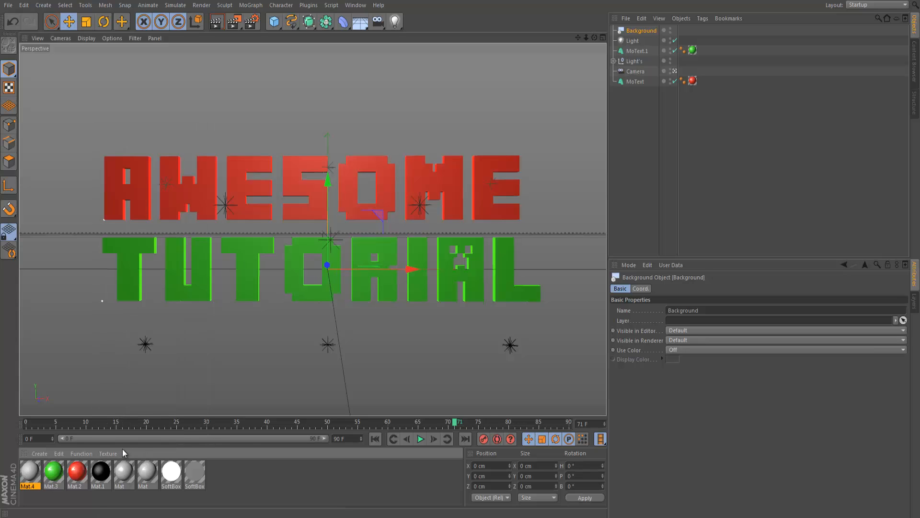
pyautogui.click(110, 453)
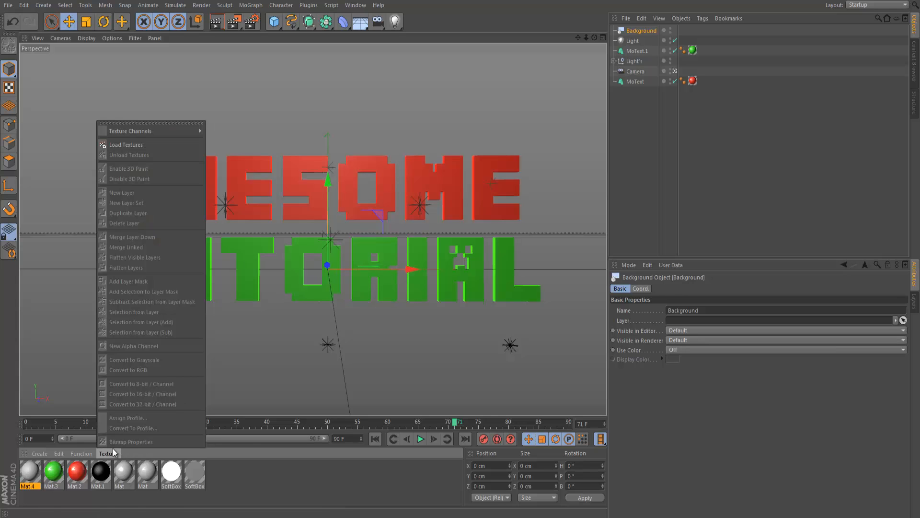
pyautogui.click(117, 144)
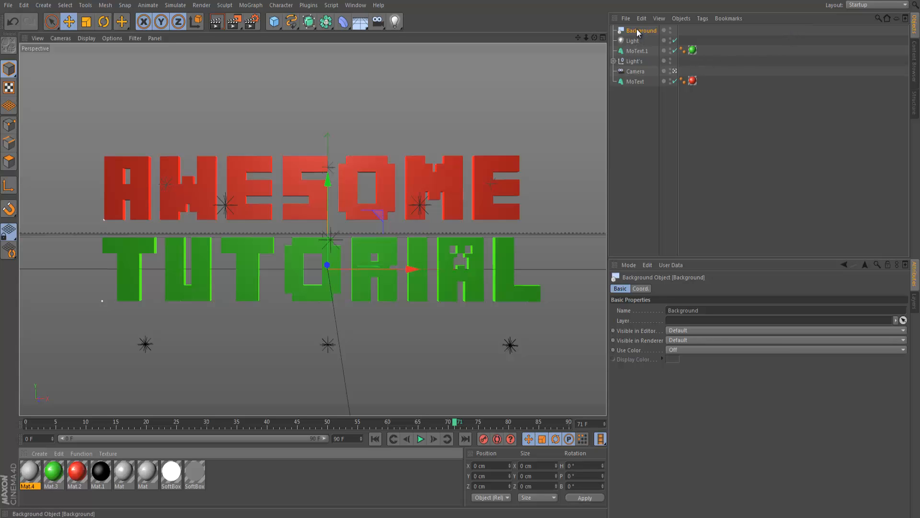
# Create a new material and set its base color to dark grey, RGB 44, 44, 44.
pyautogui.doubleClick(237, 473)
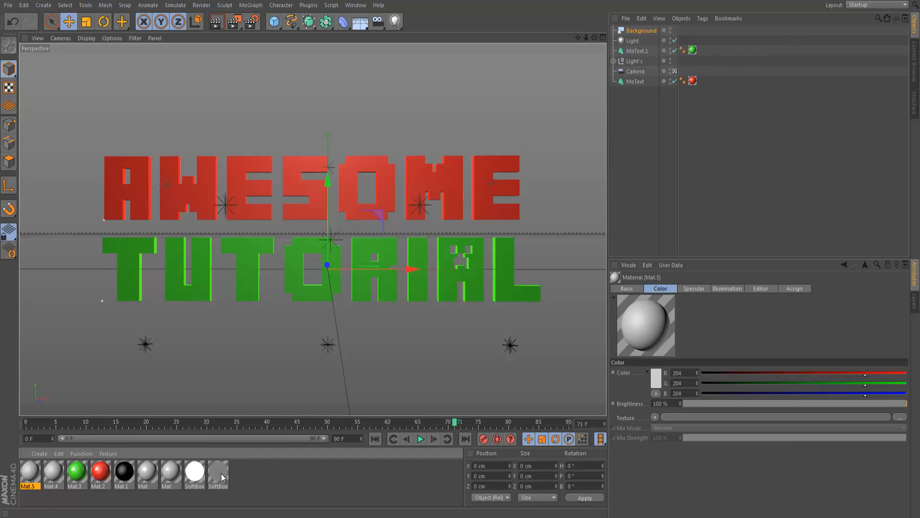
pyautogui.doubleClick(25, 469)
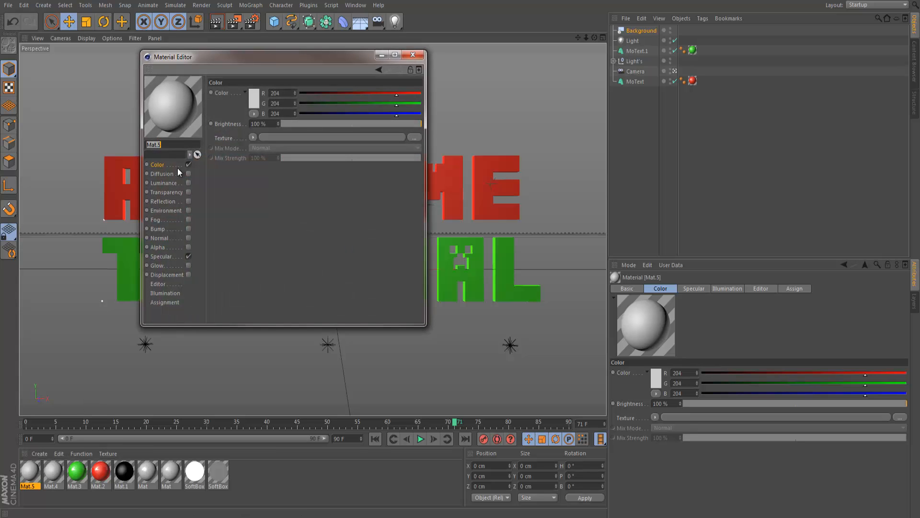
pyautogui.click(252, 94)
pyautogui.moveTo(252, 94); pyautogui.dragTo(189, 101)
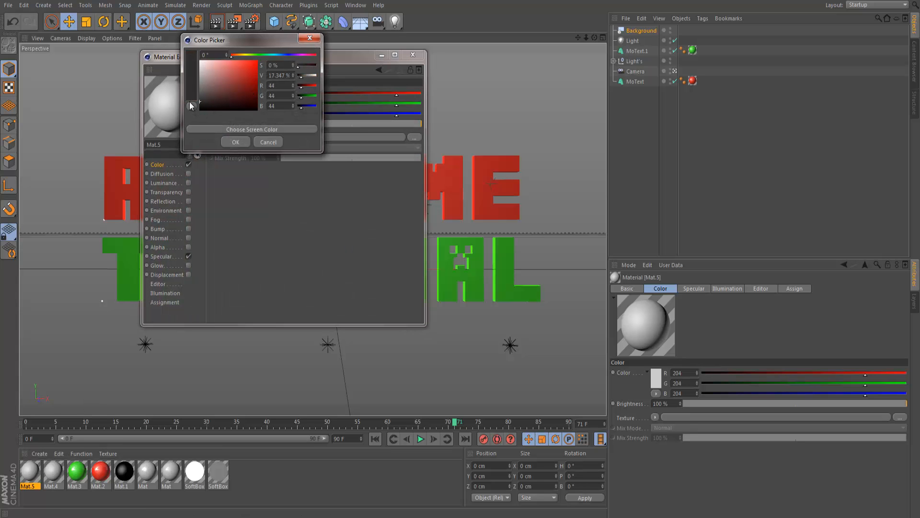
pyautogui.click(235, 143)
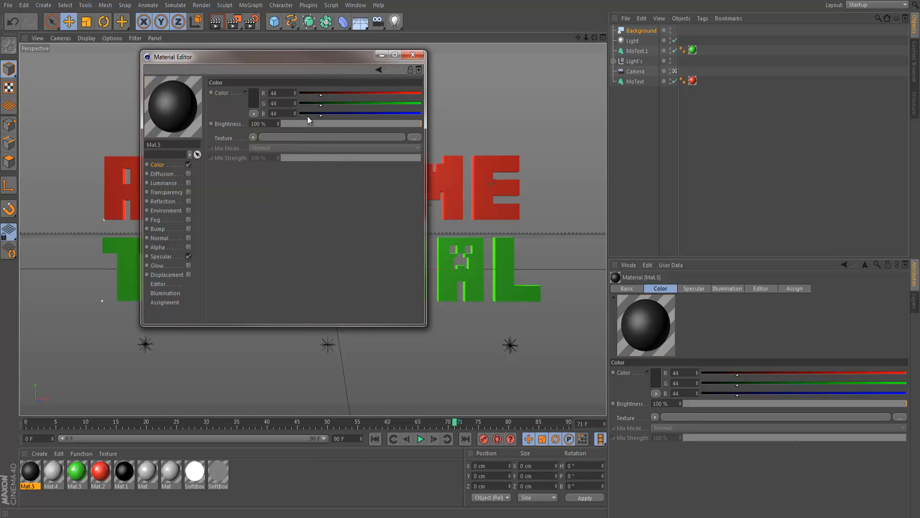
# Enable the new material's luminance at 10% brightness and its reflection at 25% brightness.
pyautogui.click(188, 182)
pyautogui.moveTo(279, 124); pyautogui.dragTo(301, 124)
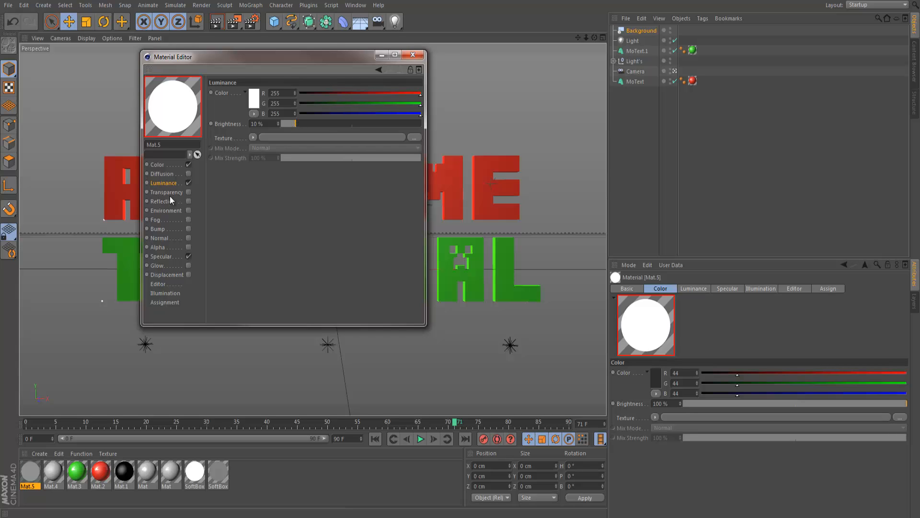
pyautogui.click(188, 201)
pyautogui.click(302, 124)
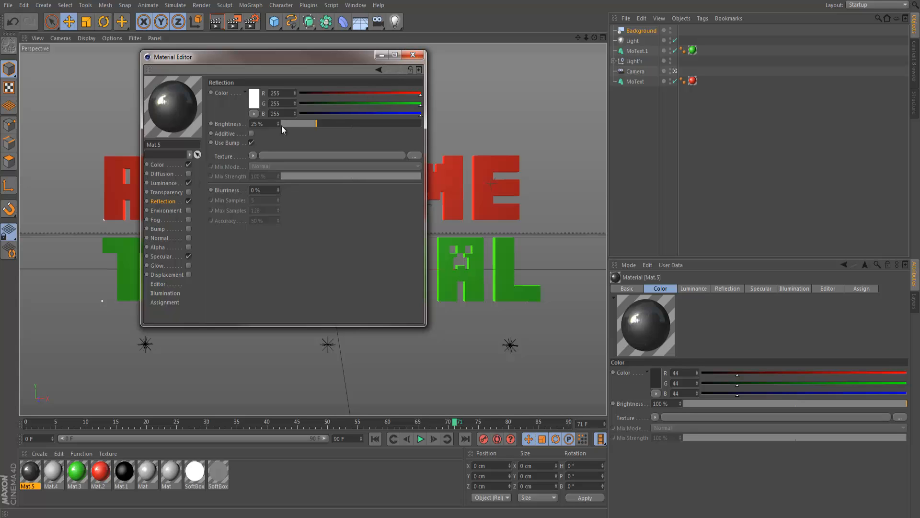
# Enable the dark material's environment channel and set its color to mid grey, RGB 114, 114, 114.
pyautogui.click(188, 211)
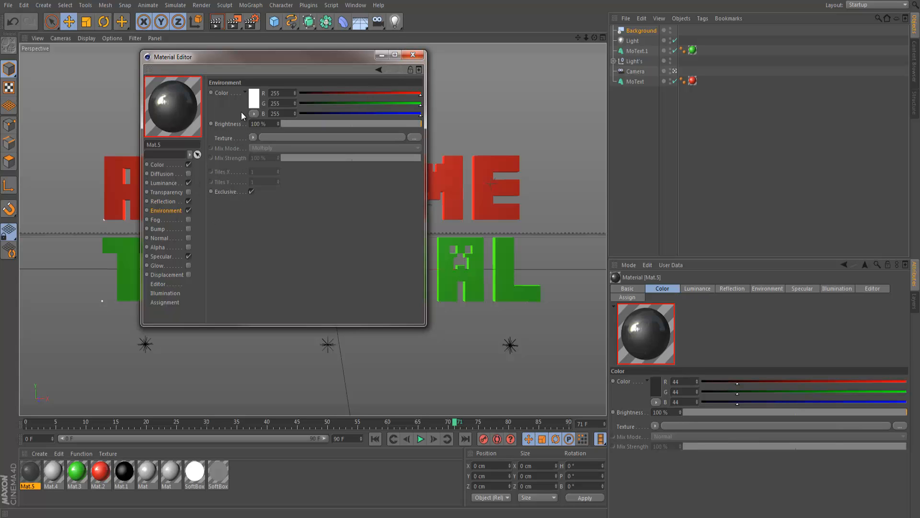
pyautogui.click(246, 109)
pyautogui.moveTo(195, 93); pyautogui.dragTo(191, 92)
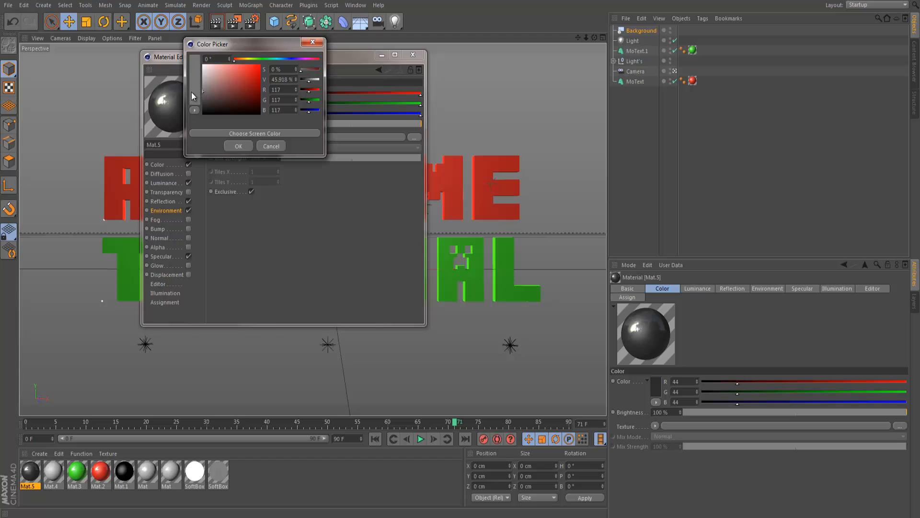
pyautogui.click(239, 146)
# Close the material editor and apply the dark grey material to the Background object.
pyautogui.click(382, 47)
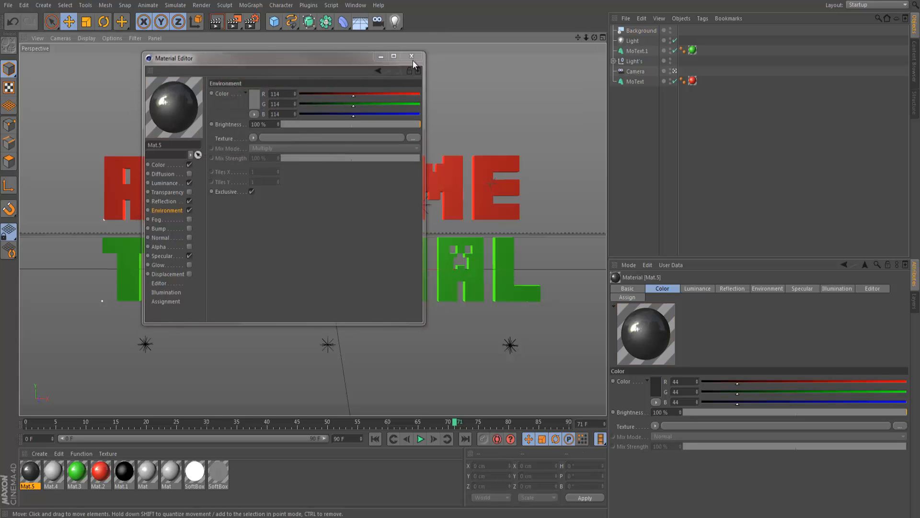
pyautogui.click(412, 55)
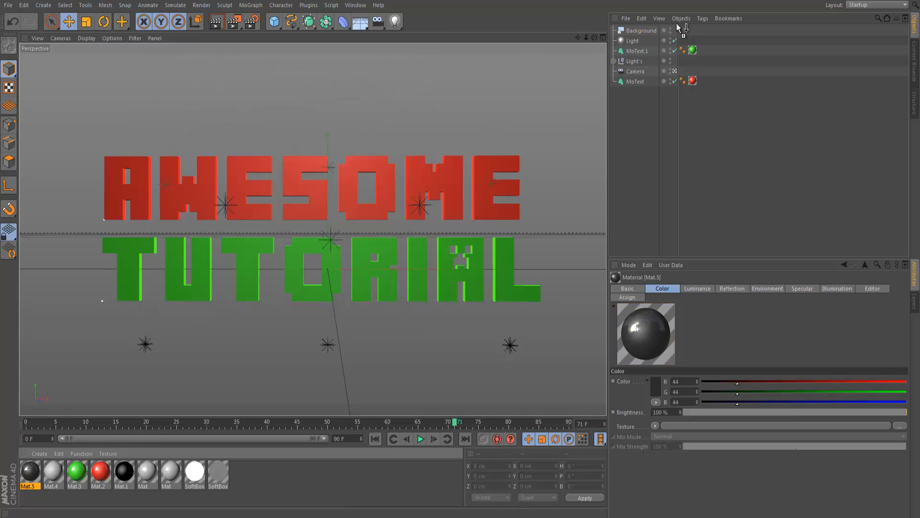
pyautogui.moveTo(665, 35); pyautogui.dragTo(666, 32)
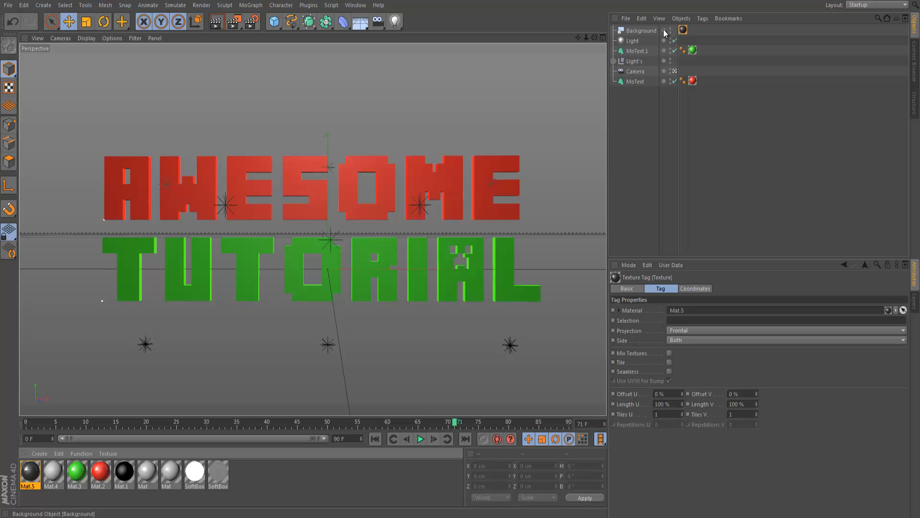
# Render a preview of the current view and set the render's save format to AVI Movie.
pyautogui.click(216, 21)
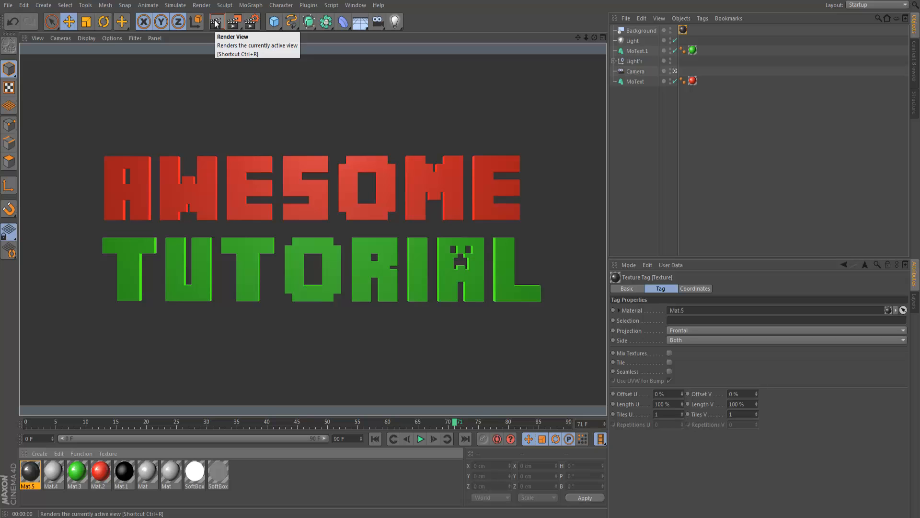
pyautogui.click(251, 21)
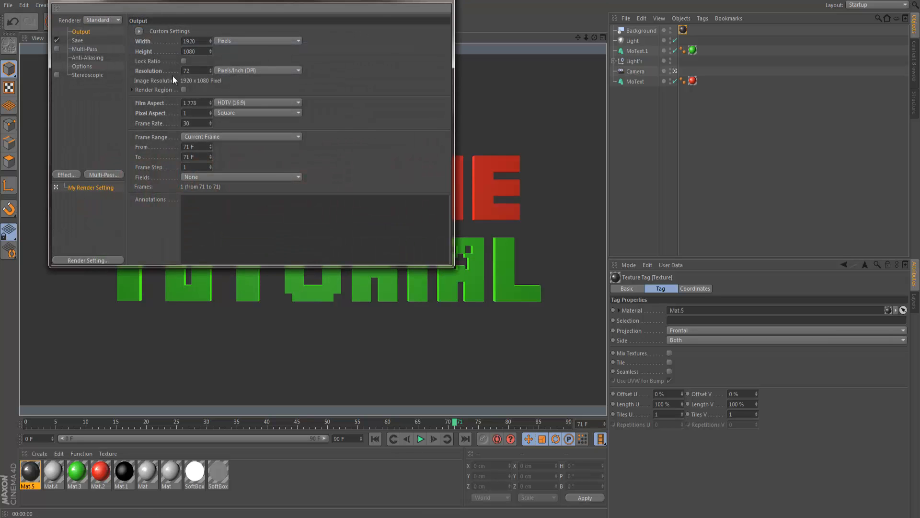
pyautogui.click(79, 41)
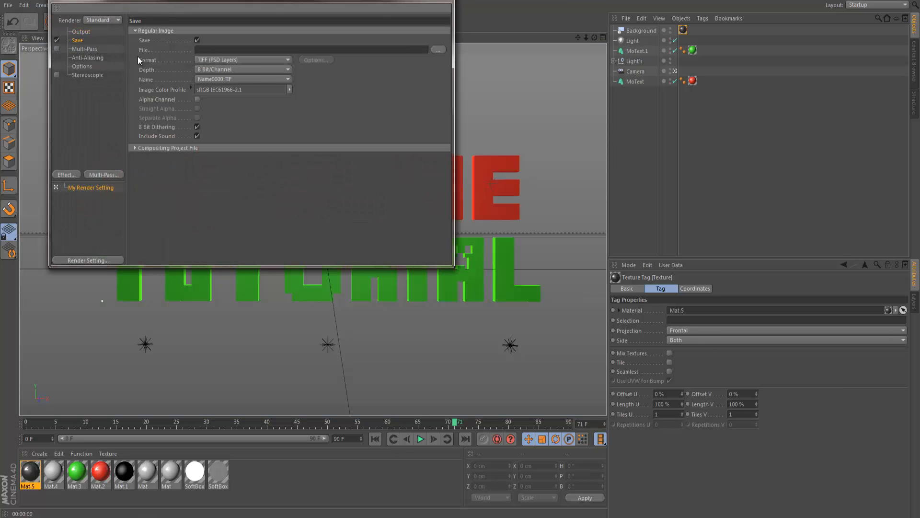
pyautogui.click(223, 59)
pyautogui.click(227, 335)
# Set the render's save file to "Intro" on the Desktop.
pyautogui.click(437, 49)
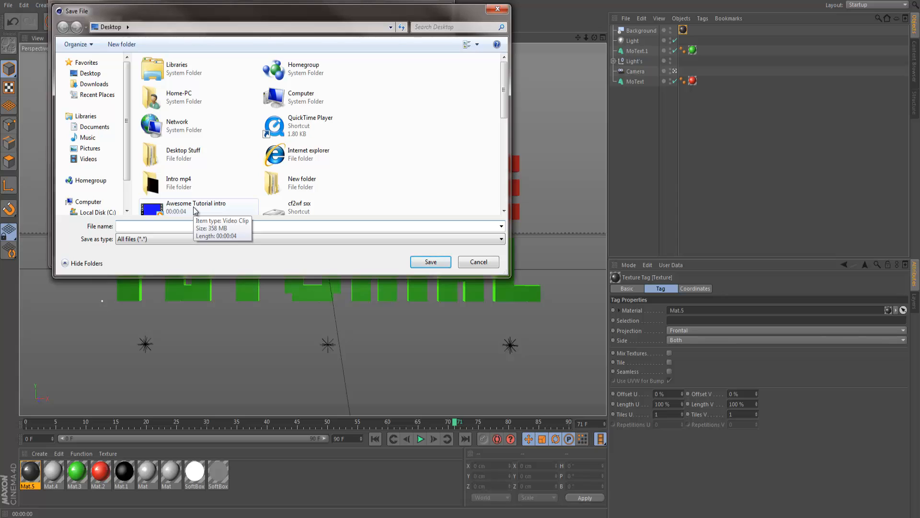
pyautogui.write('Intro')
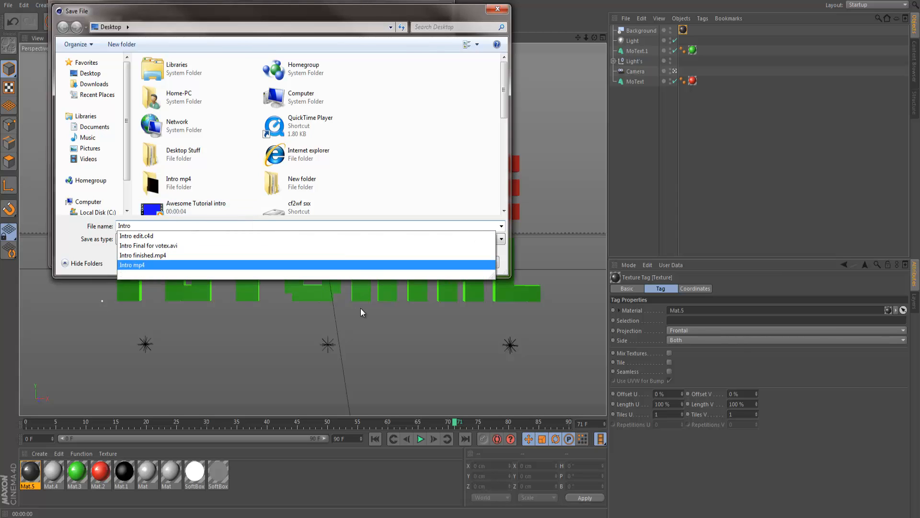
pyautogui.click(430, 262)
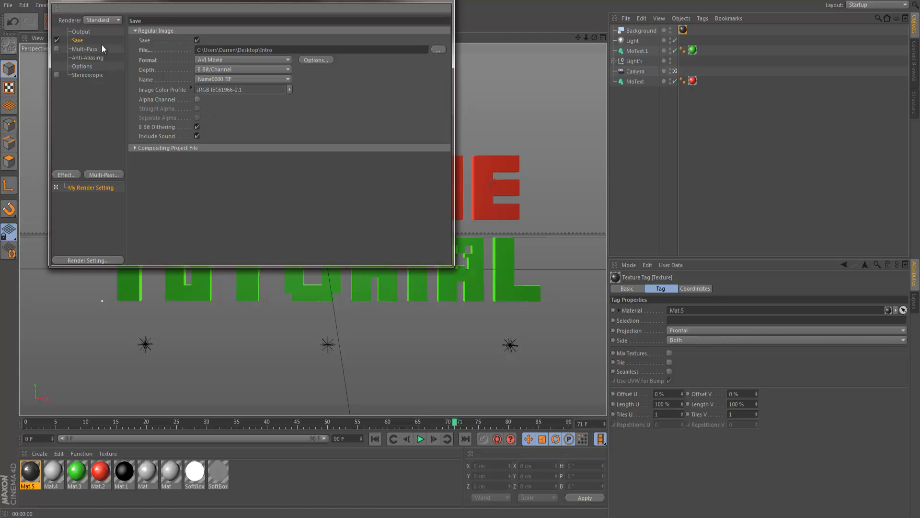
# Set the render output's frame range to All Frames and close the render settings.
pyautogui.click(89, 31)
pyautogui.click(220, 137)
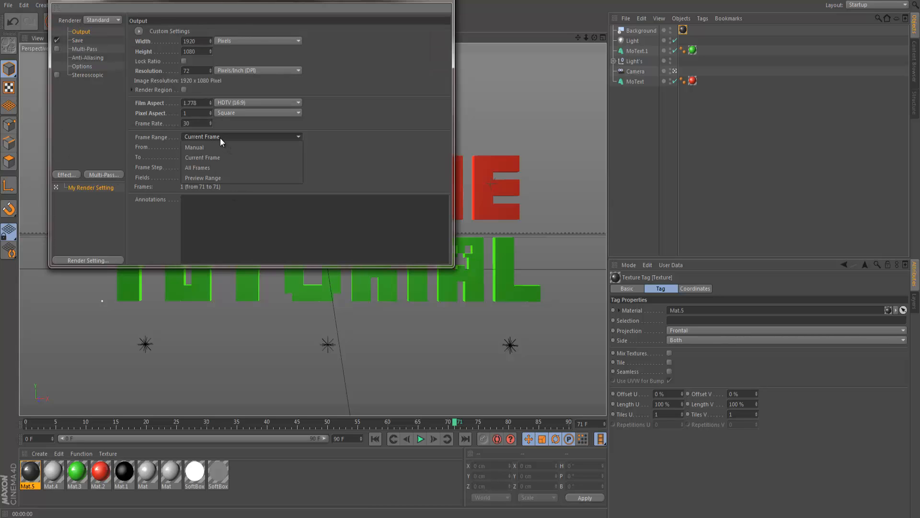
pyautogui.click(220, 166)
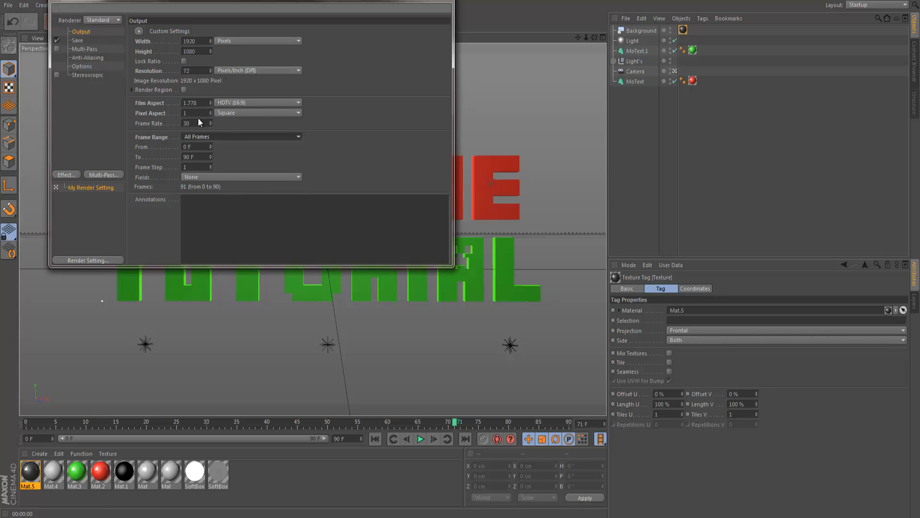
pyautogui.click(196, 103)
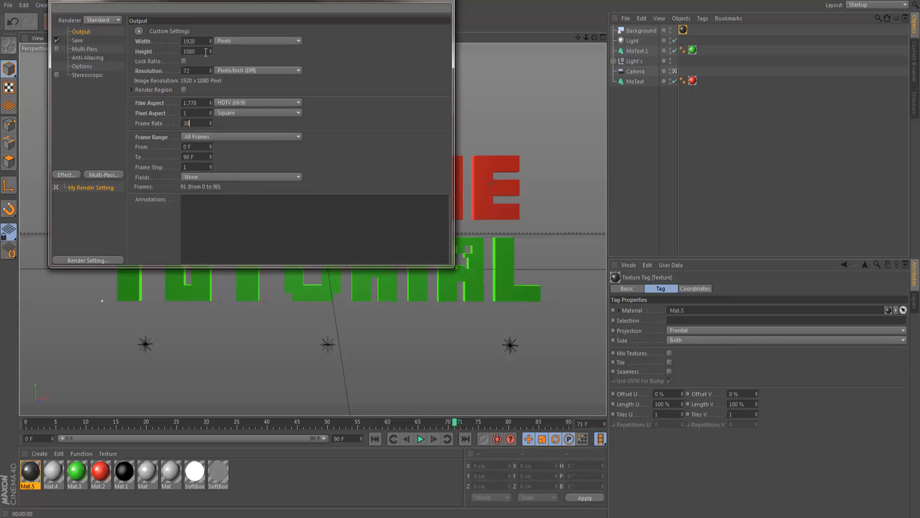
pyautogui.click(77, 41)
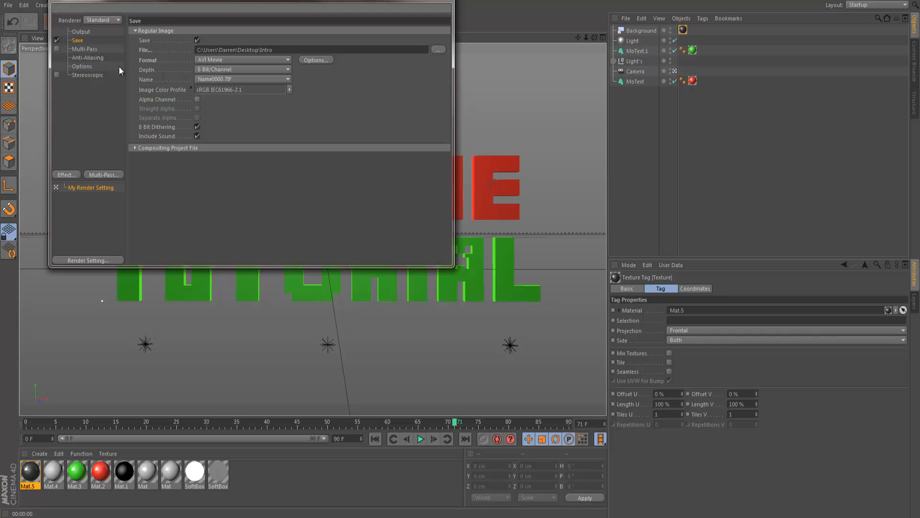
pyautogui.click(448, 2)
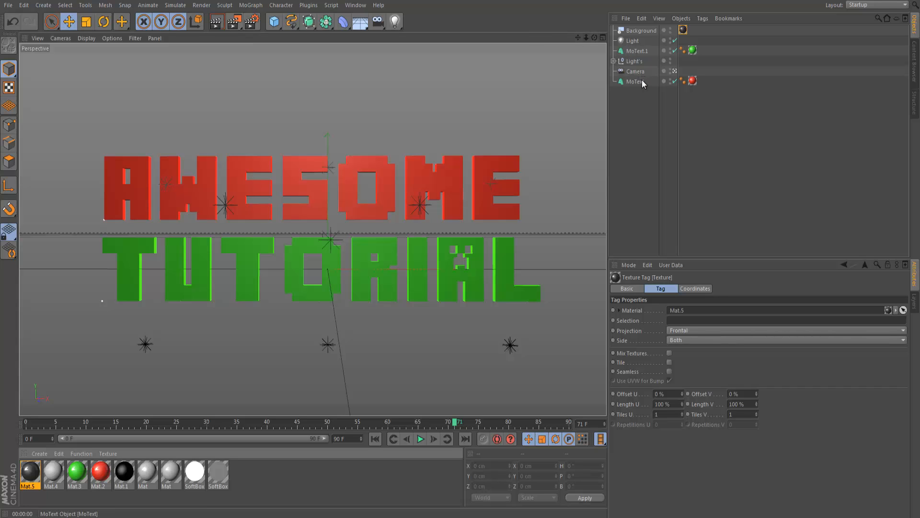
# Select all the scene objects from Background to MoText and render the project to the Picture Viewer.
pyautogui.click(641, 30)
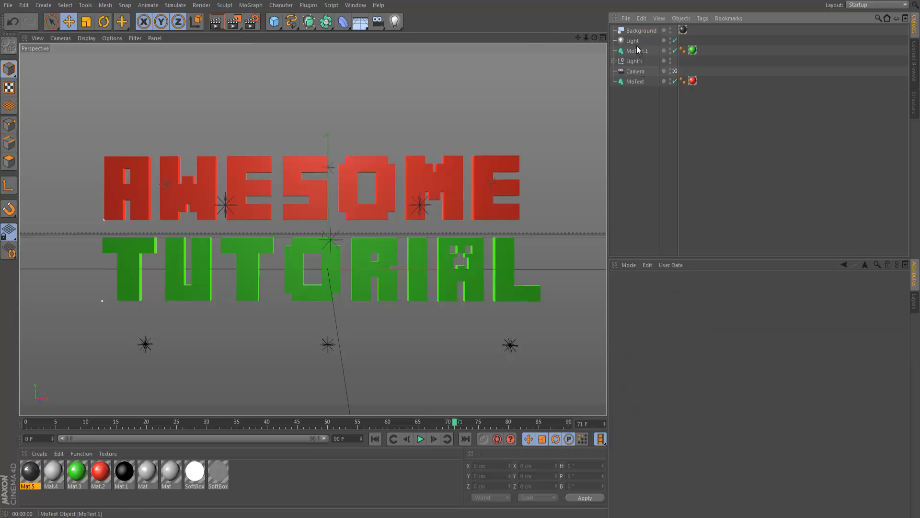
pyautogui.keyDown('ctrl'); pyautogui.click(633, 41); pyautogui.keyUp('ctrl')
pyautogui.moveTo(636, 31); pyautogui.dragTo(634, 82)
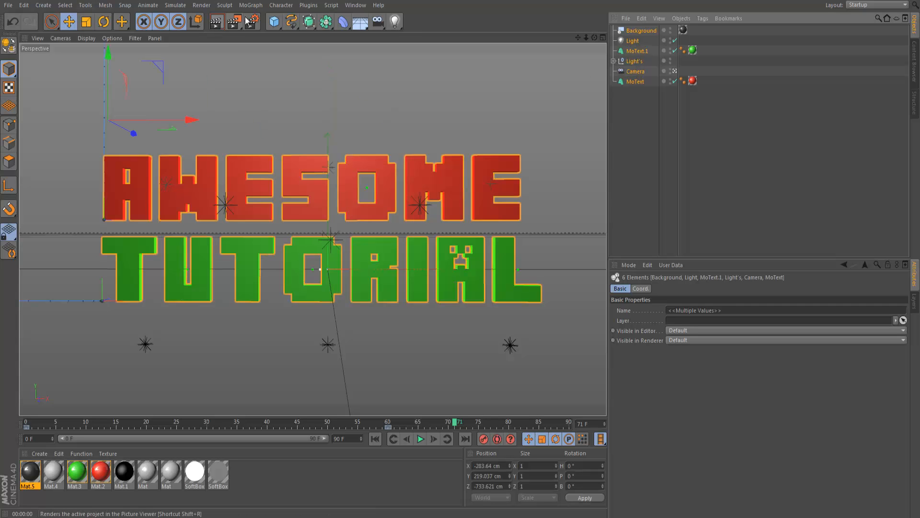
pyautogui.click(233, 26)
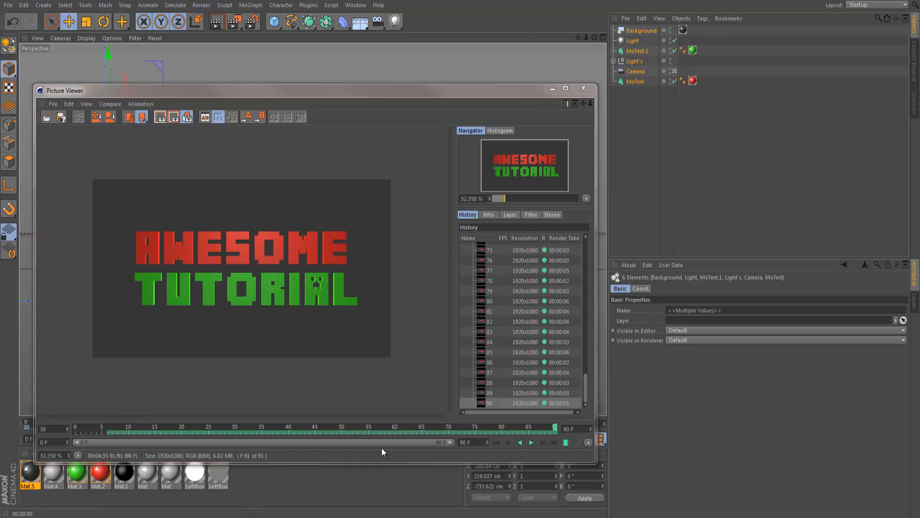
# Play back the rendered title animation in the Picture Viewer and close the viewer.
pyautogui.click(531, 442)
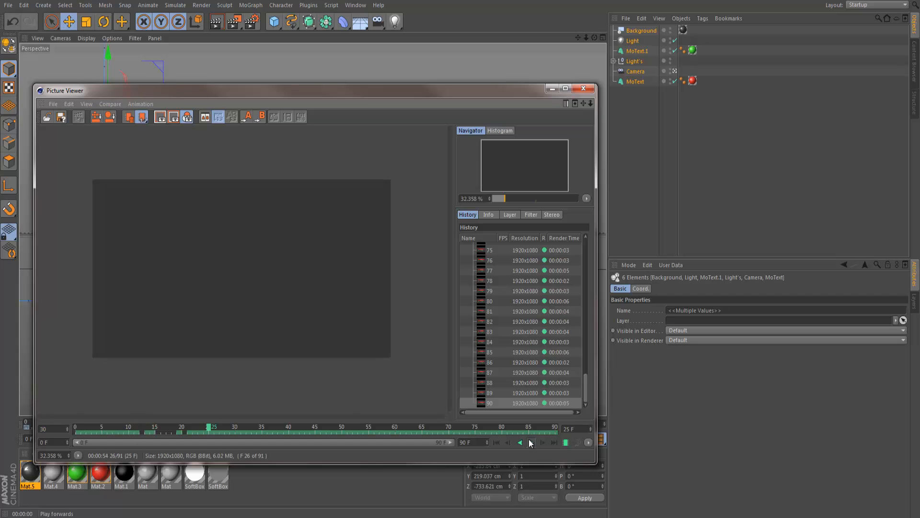
pyautogui.click(531, 442)
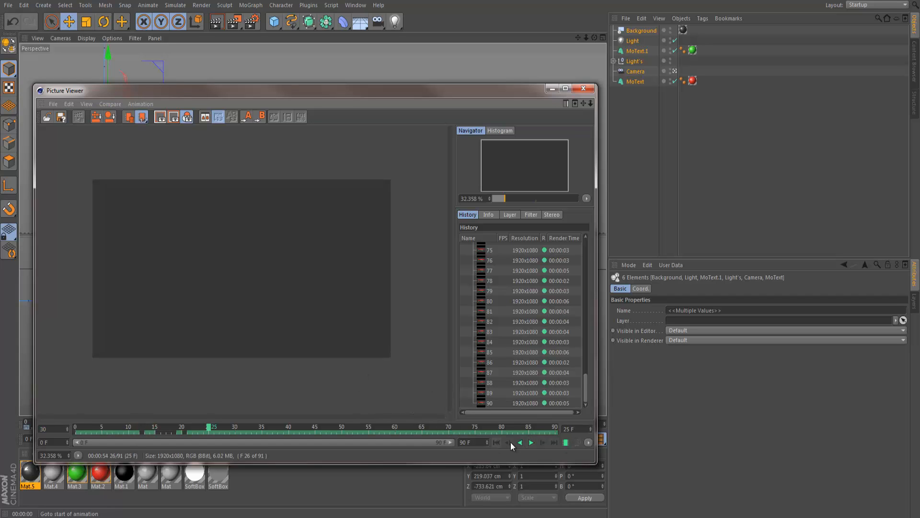
pyautogui.click(529, 443)
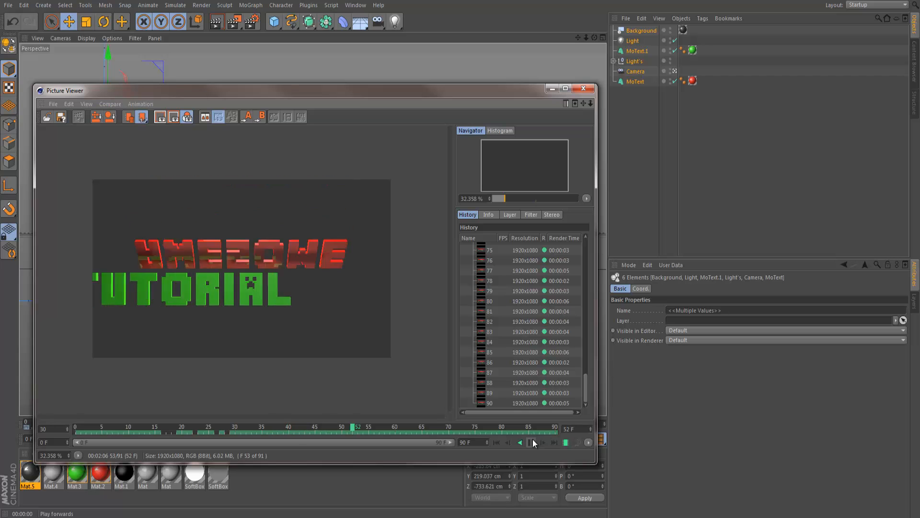
pyautogui.click(532, 441)
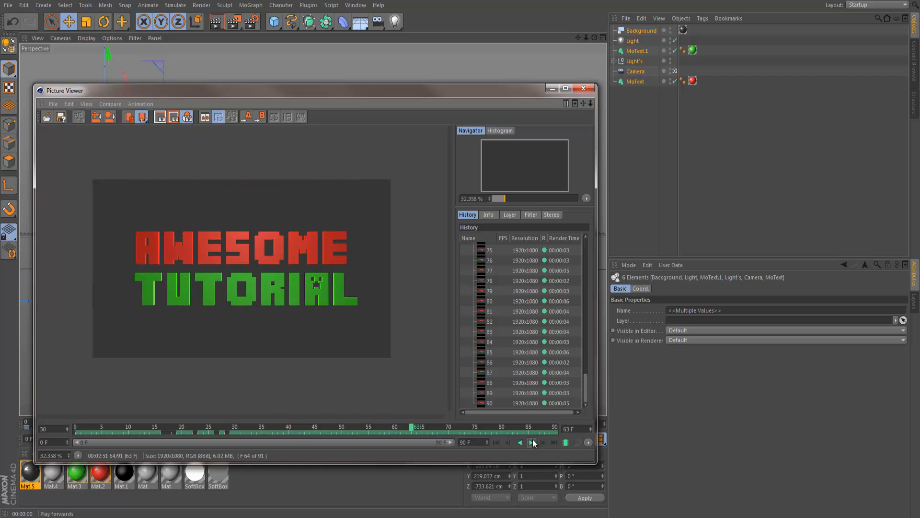
pyautogui.click(583, 90)
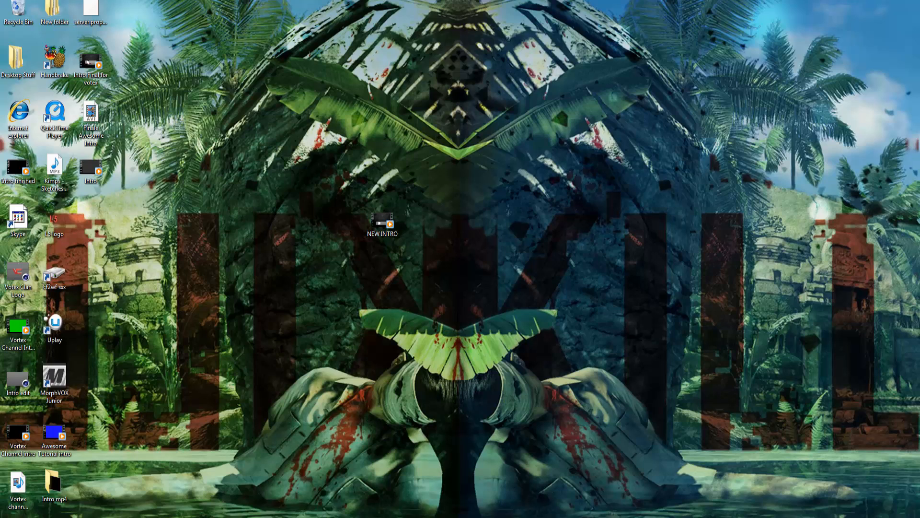
pyautogui.moveTo(341, 247); pyautogui.dragTo(405, 224)
pyautogui.click(298, 144)
pyautogui.click(404, 275)
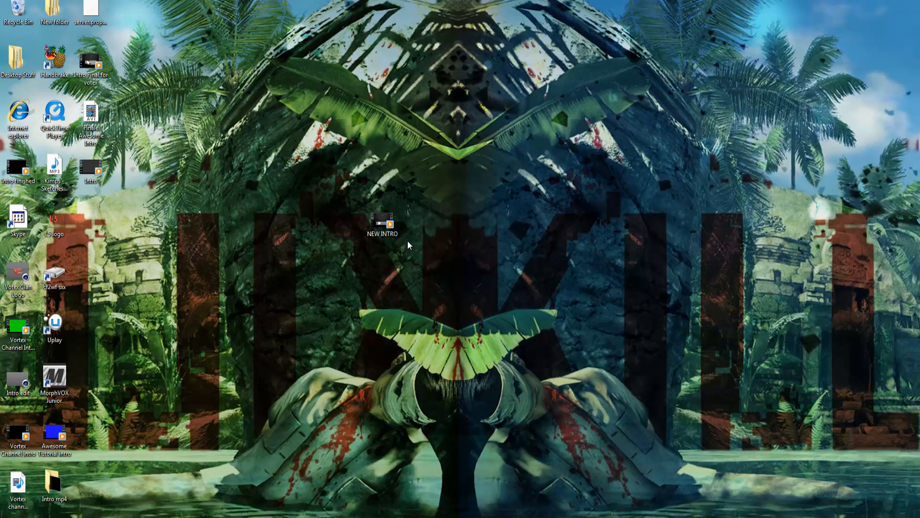